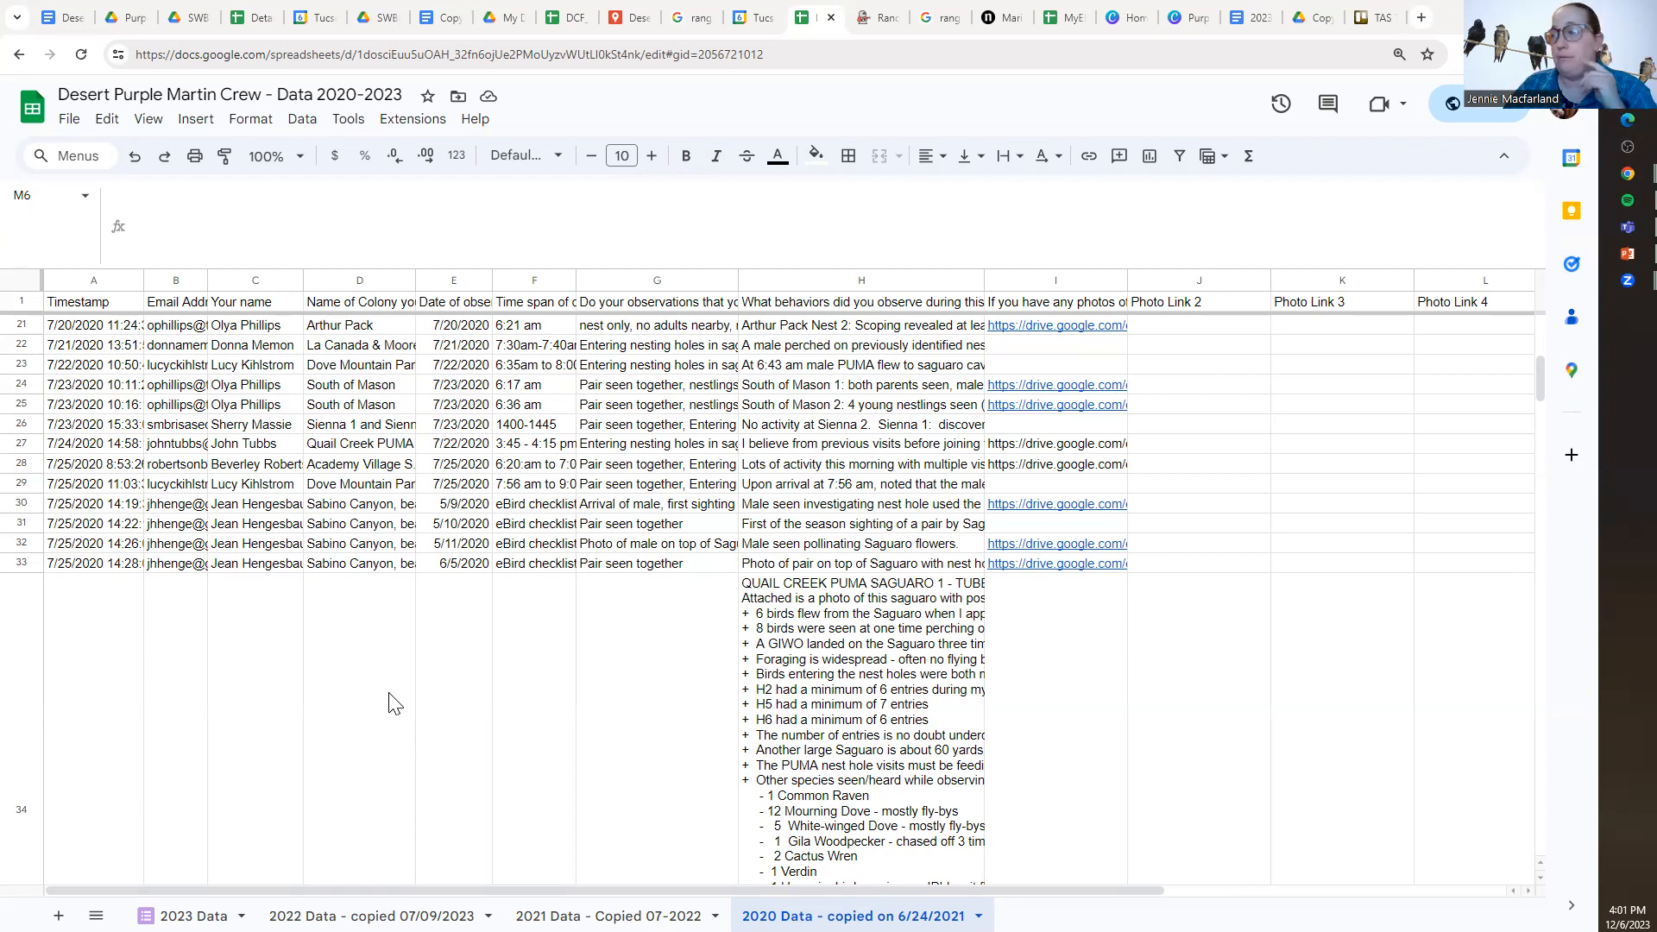
Fill the entire photo submission column I with a light yellow background on the 2020 Data sheet.
{"action": "left_click", "coordinate": [1034, 279]}
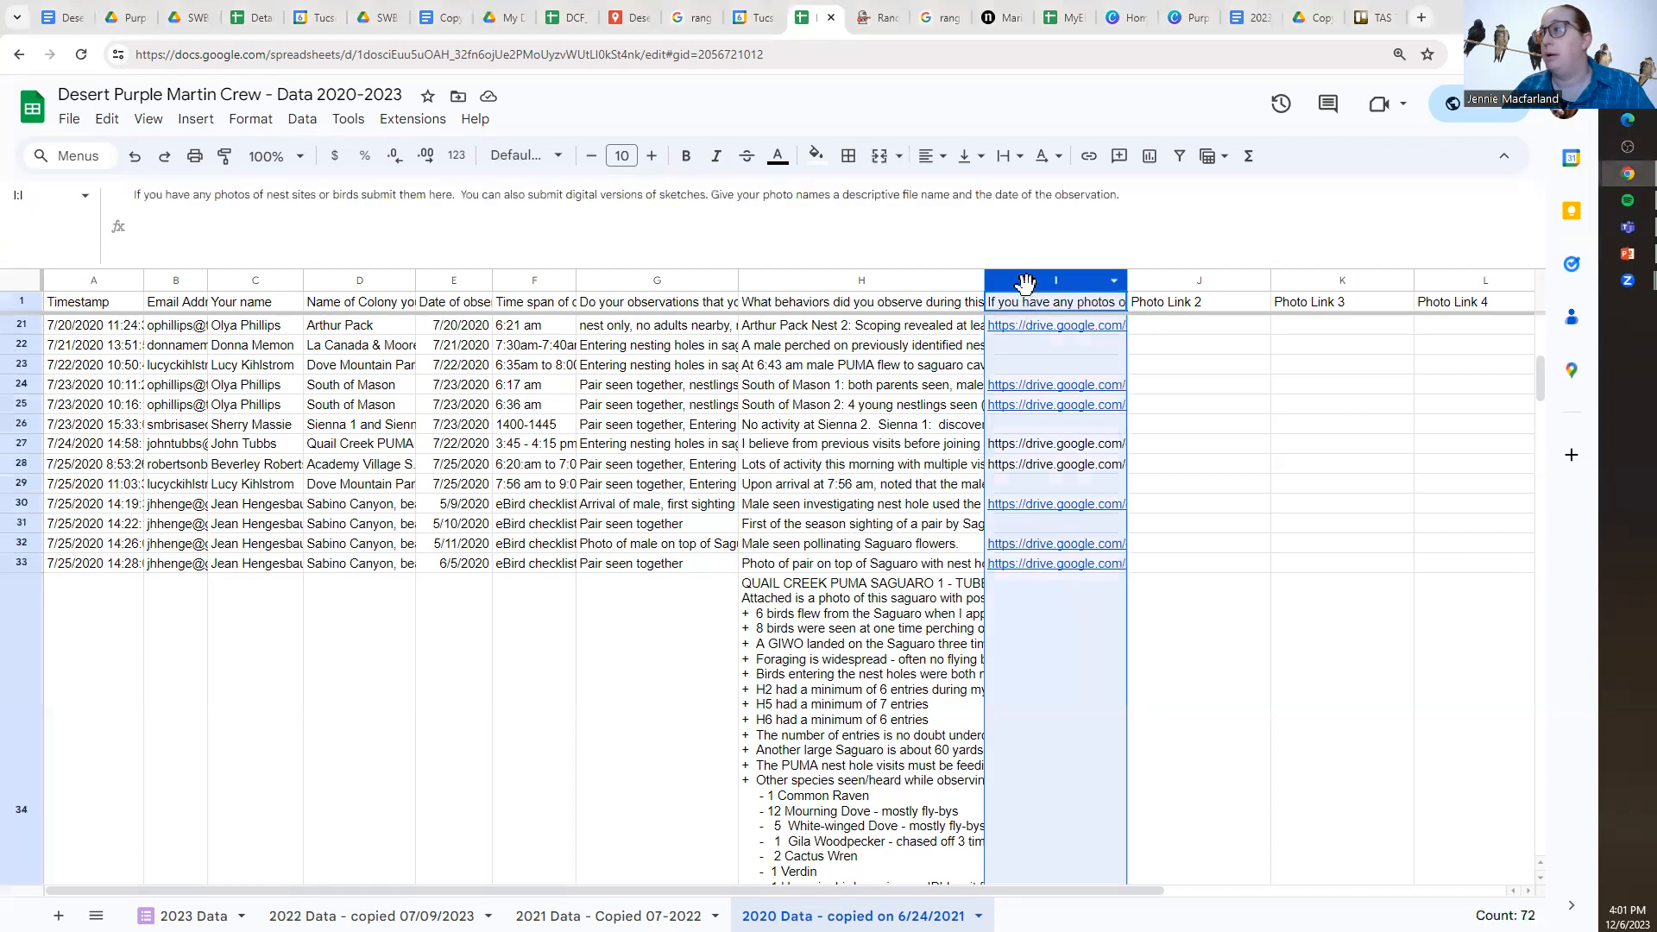
{"action": "left_click", "coordinate": [816, 157]}
{"action": "left_click", "coordinate": [884, 265]}
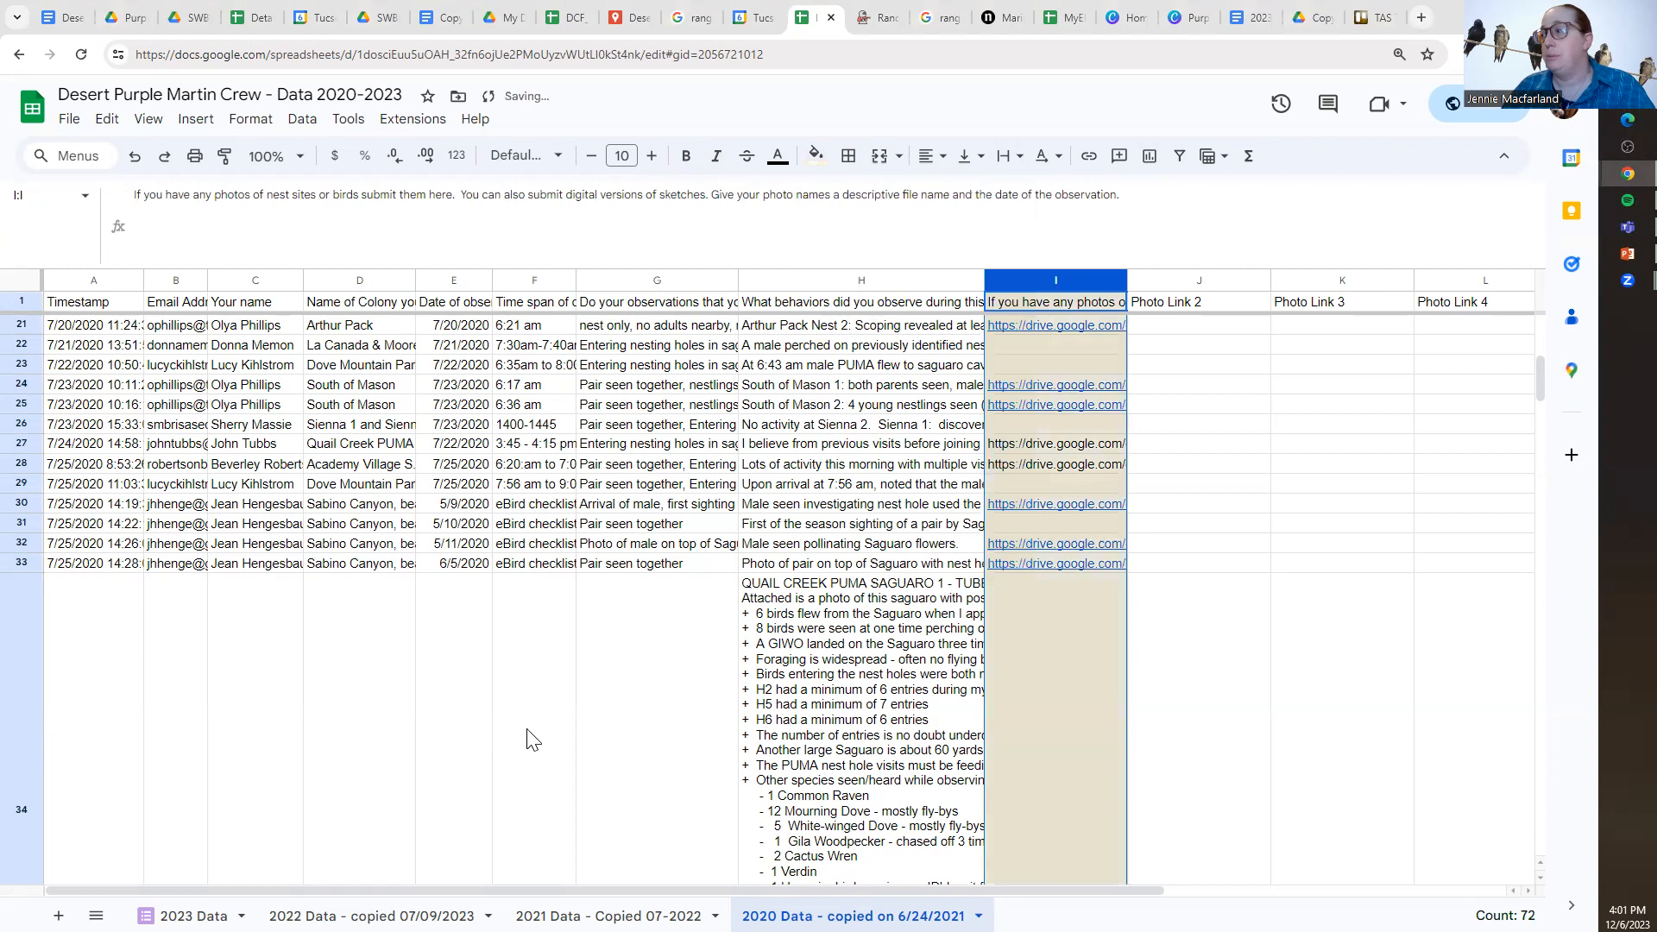
{"action": "left_click", "coordinate": [563, 731]}
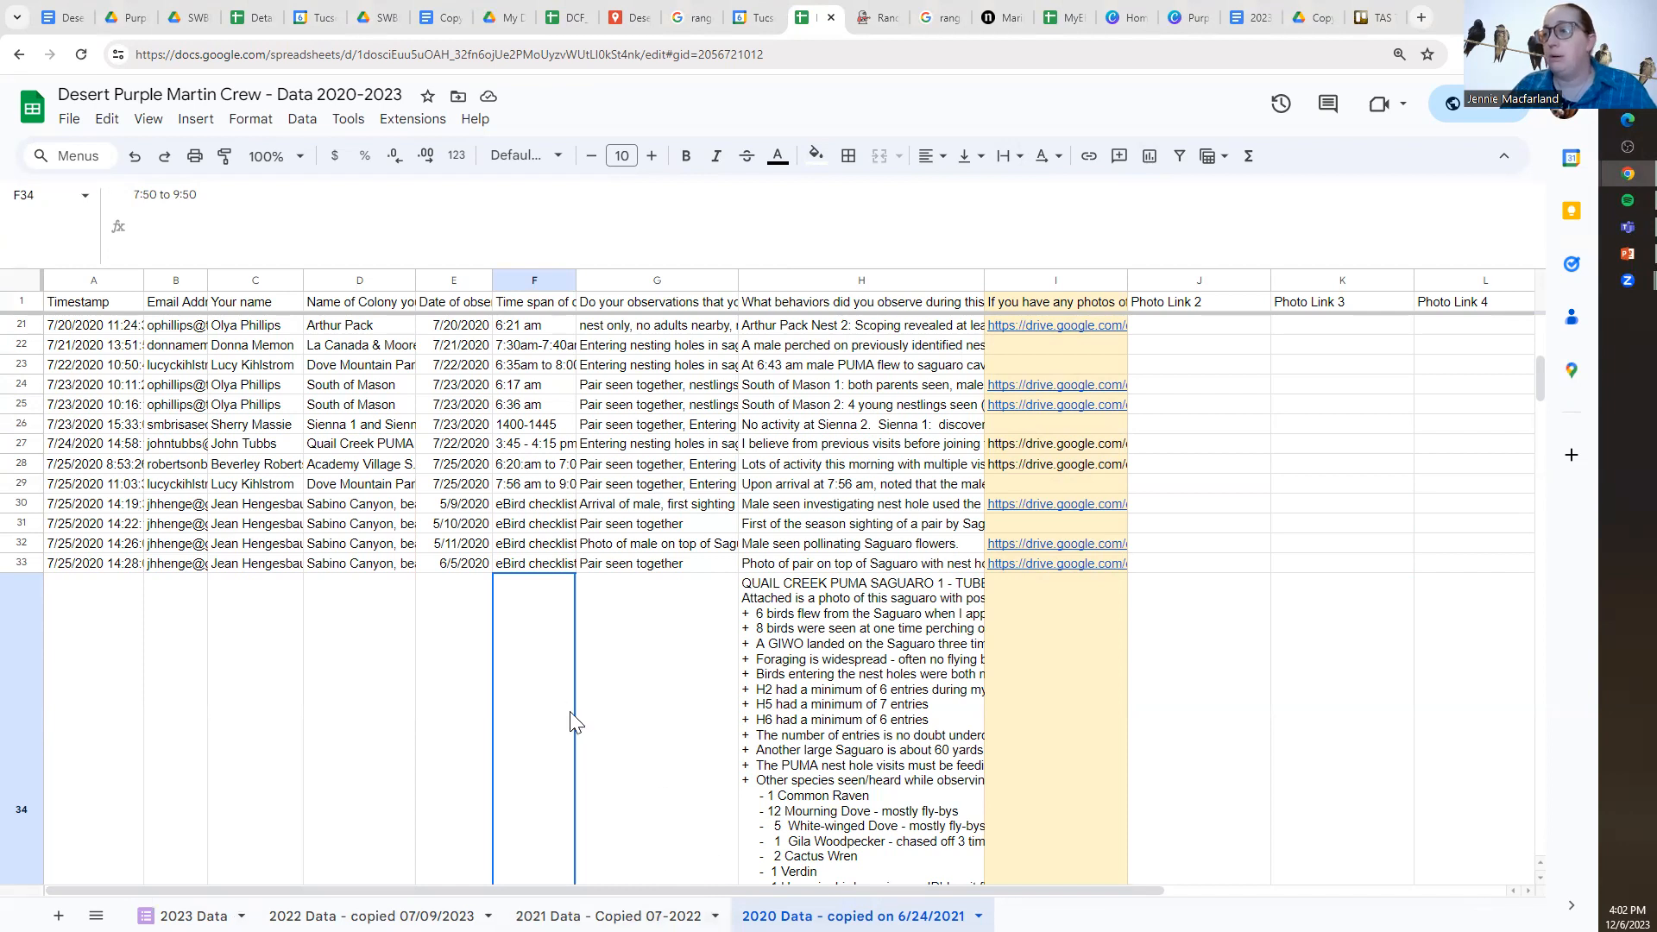
Examine the individual comma-separated photo links stored together in cell I3.
{"action": "scroll", "coordinate": [696, 669], "scroll_direction": "up", "scroll_amount": 5}
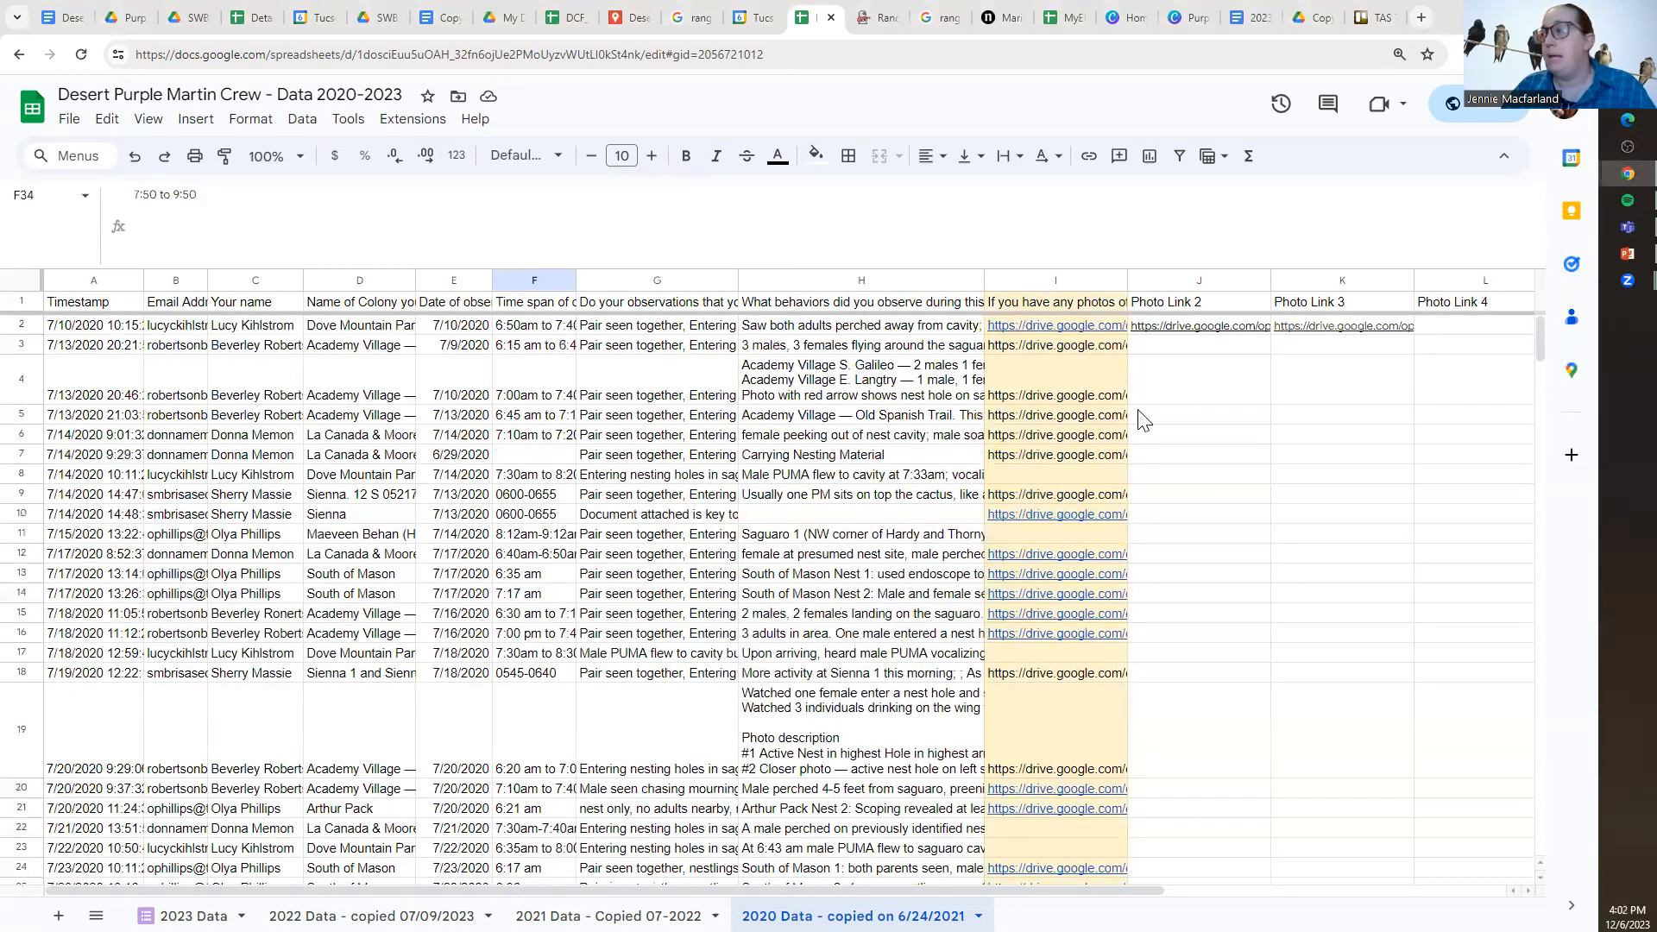
{"action": "left_click", "coordinate": [1175, 398]}
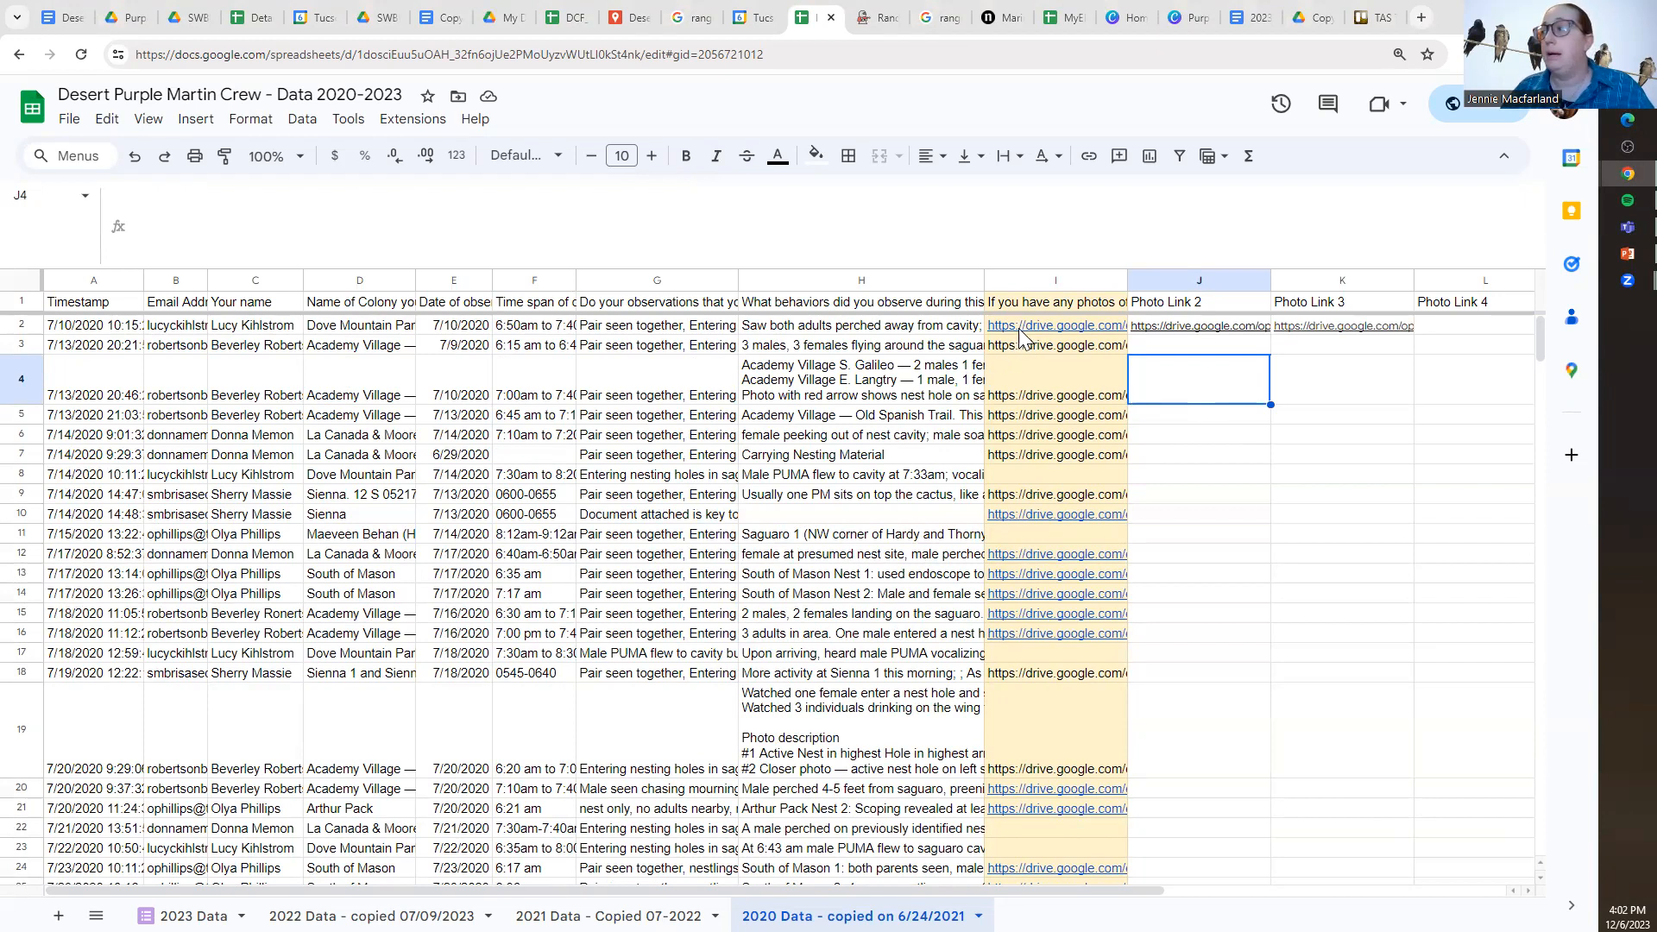
{"action": "mouse_move", "coordinate": [1023, 335]}
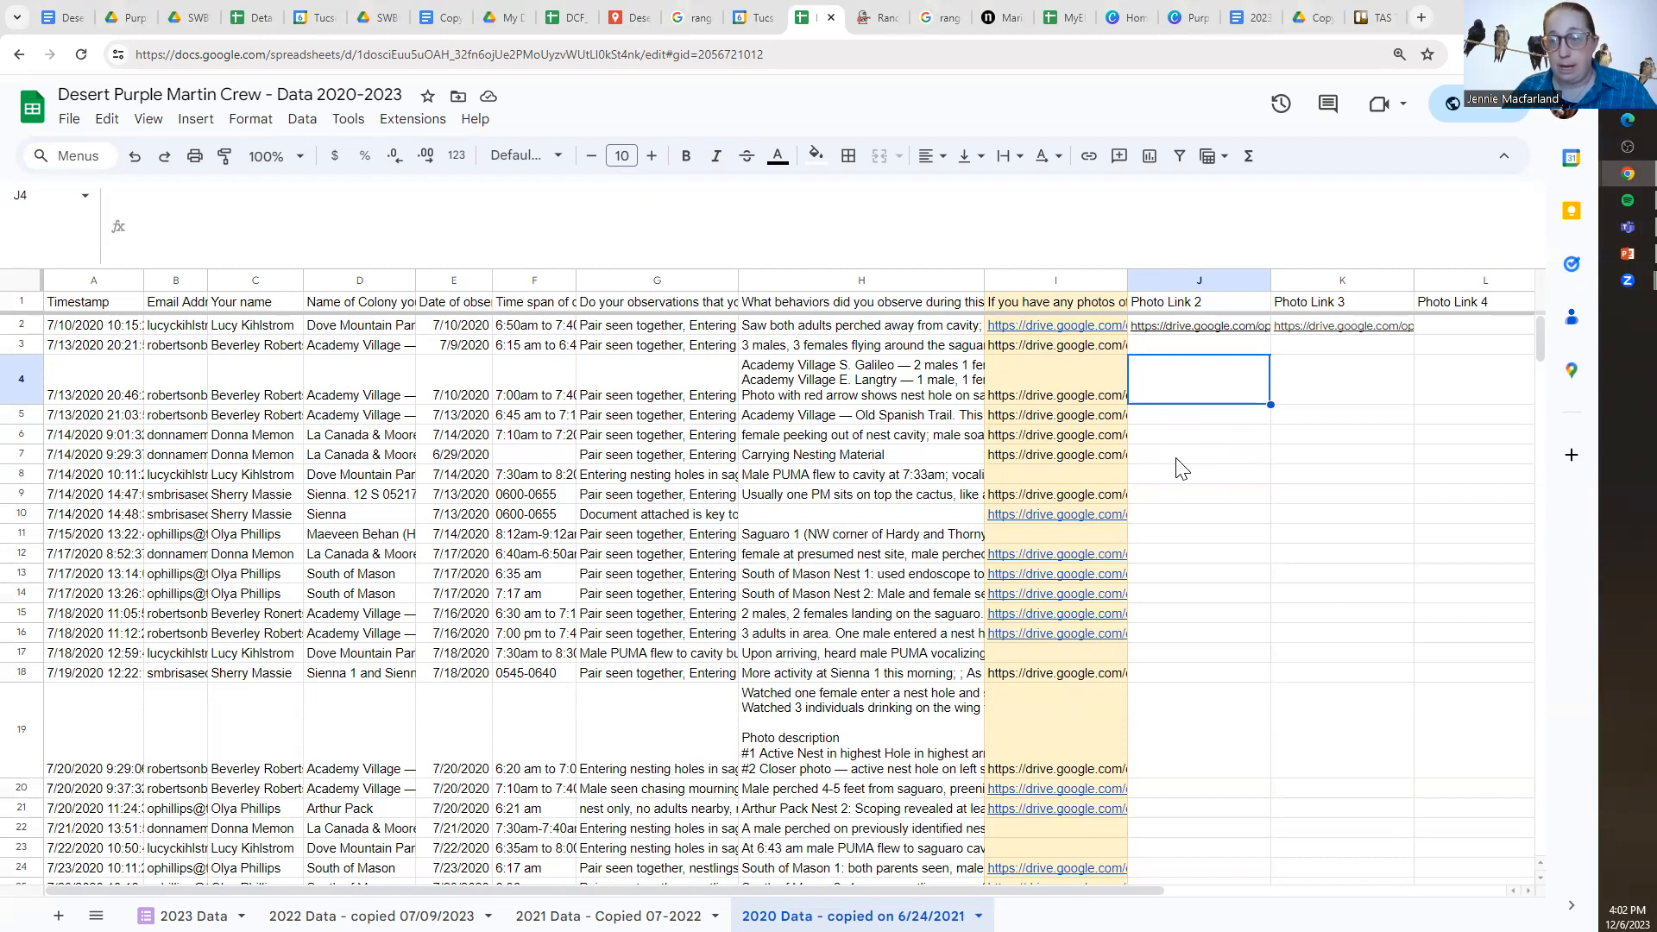
{"action": "left_click", "coordinate": [1081, 349]}
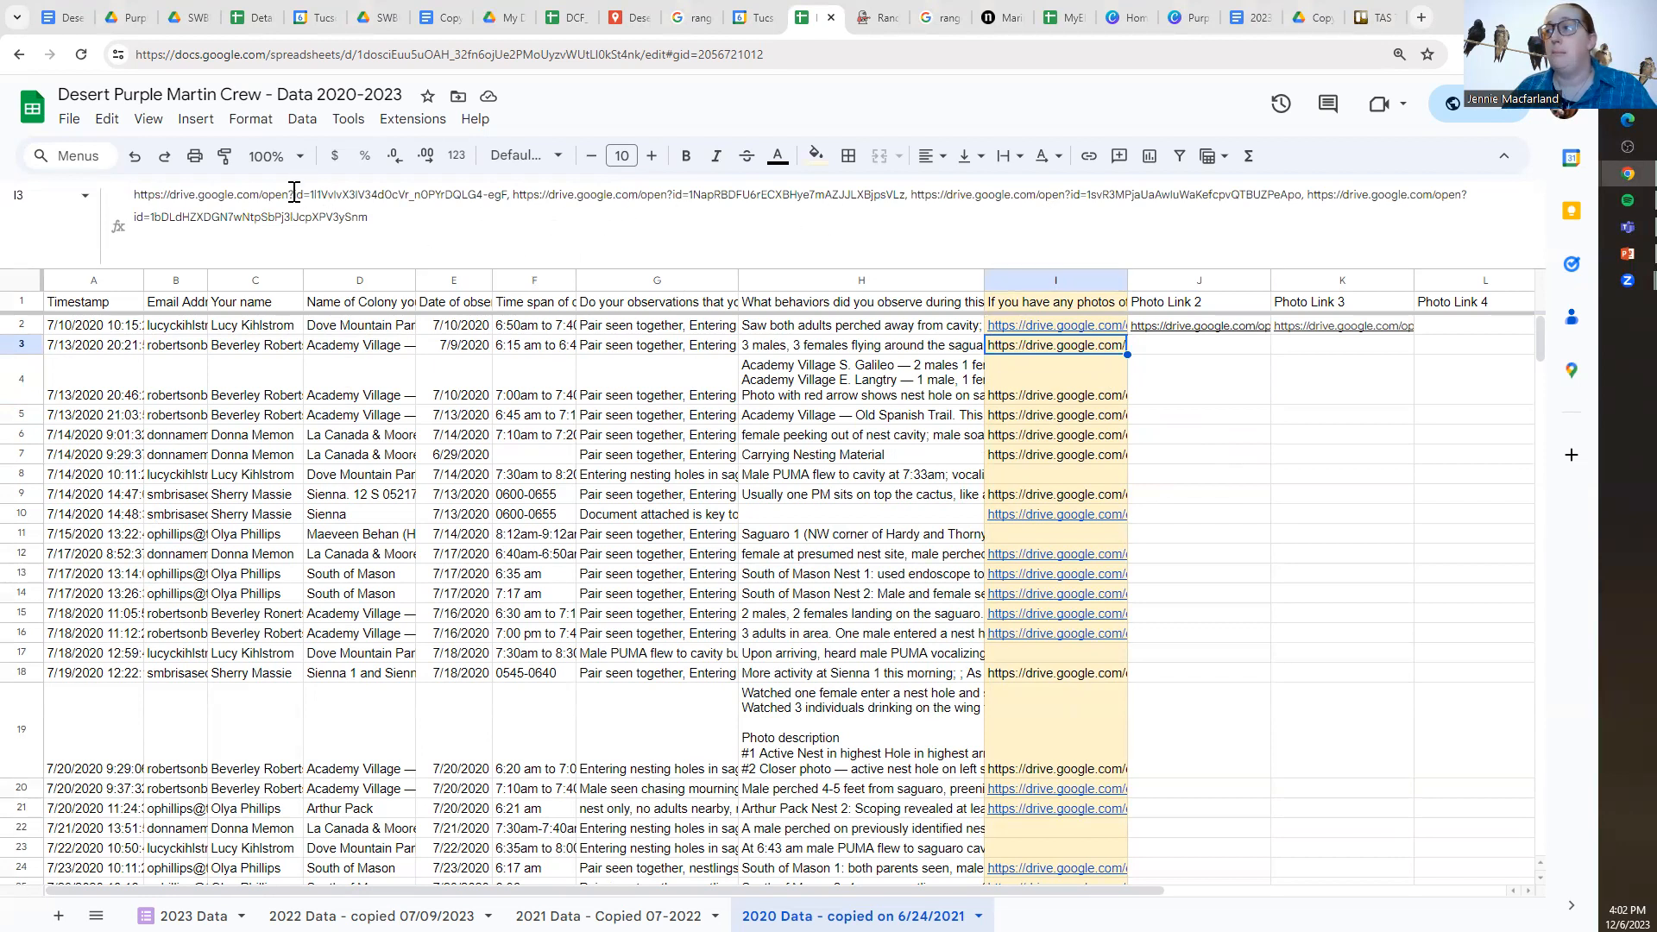
{"action": "left_click_drag", "start_coordinate": [508, 194], "coordinate": [134, 200]}
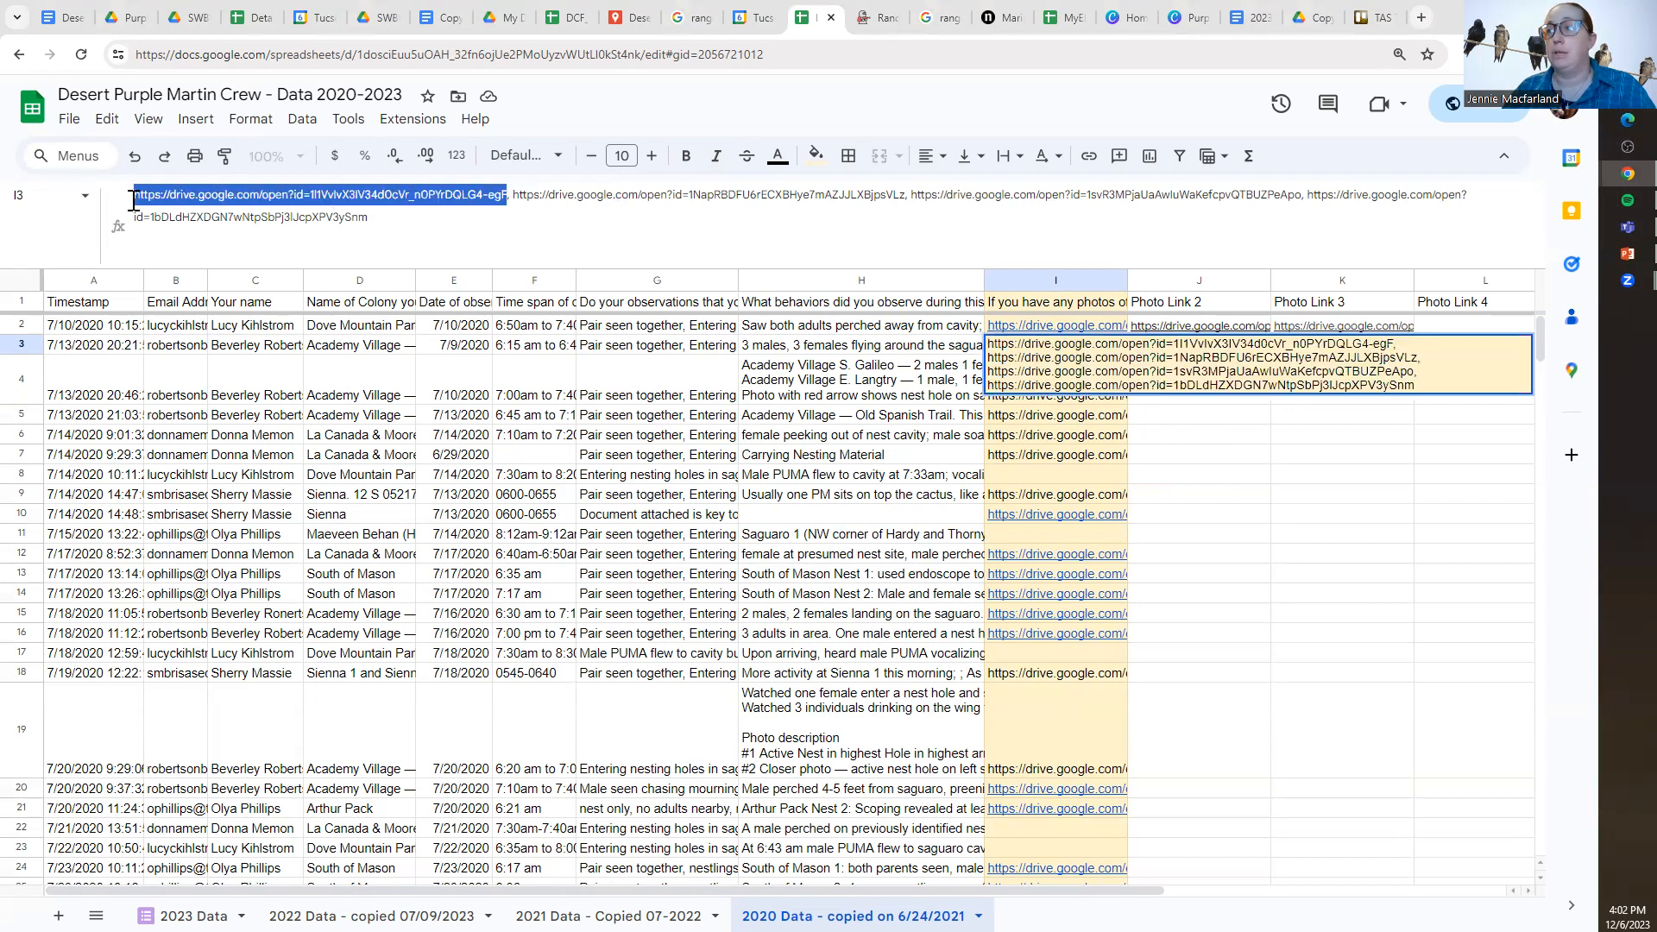
{"action": "left_click_drag", "start_coordinate": [513, 195], "coordinate": [906, 194]}
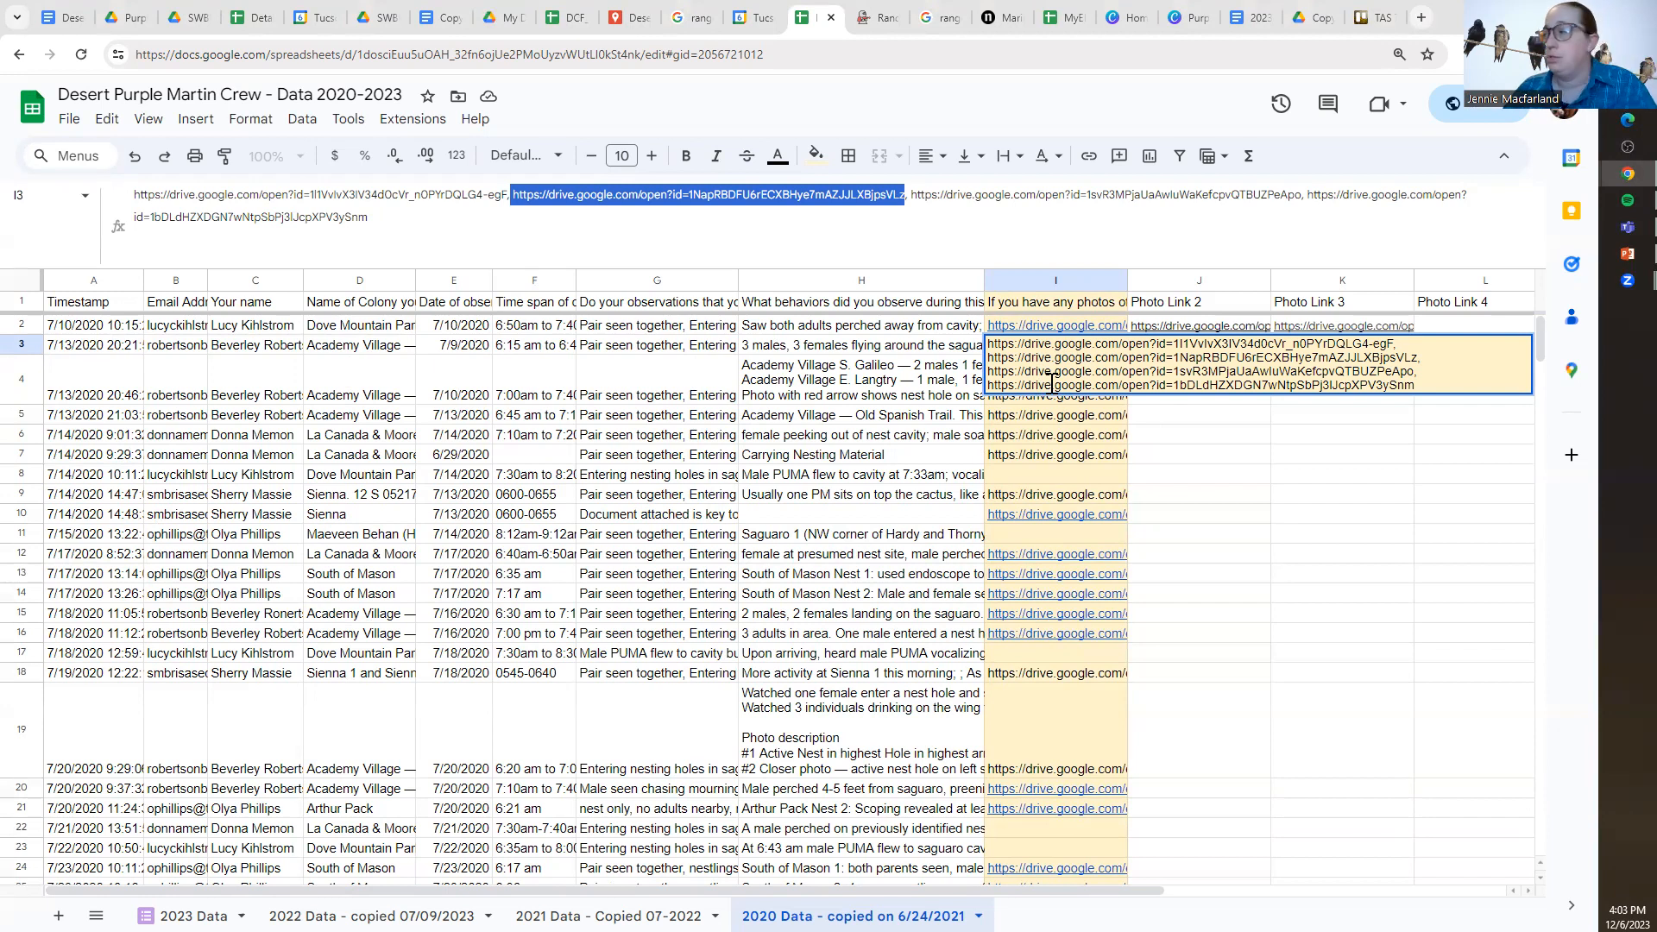
{"action": "left_click", "coordinate": [1219, 538]}
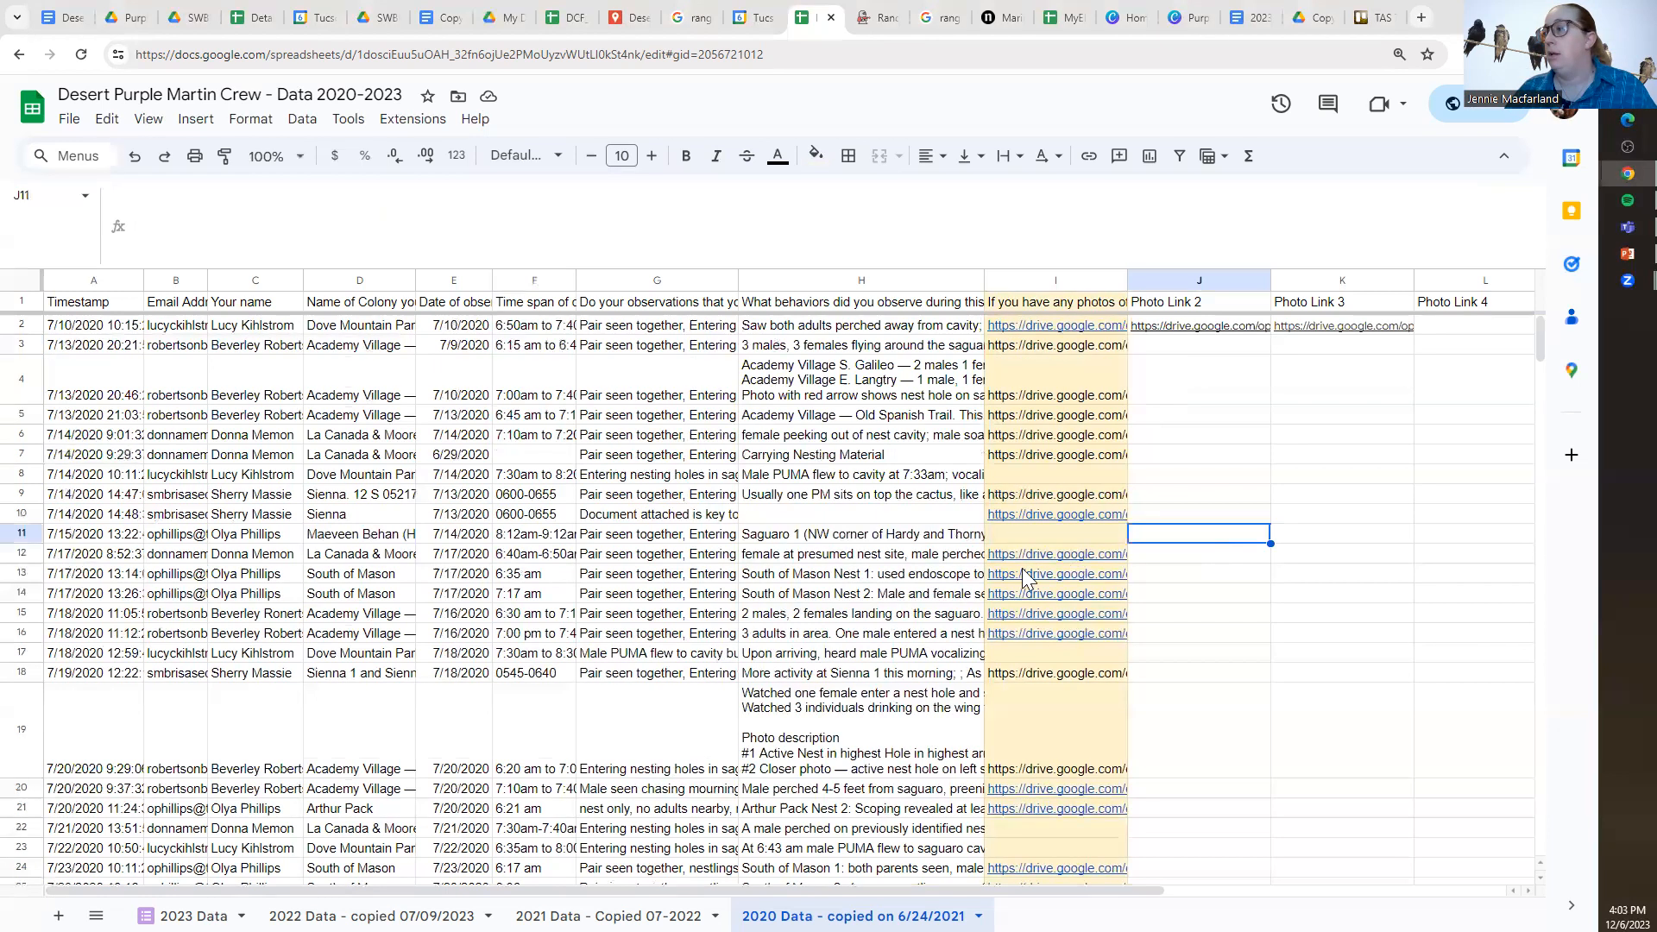
{"action": "left_click", "coordinate": [1043, 347]}
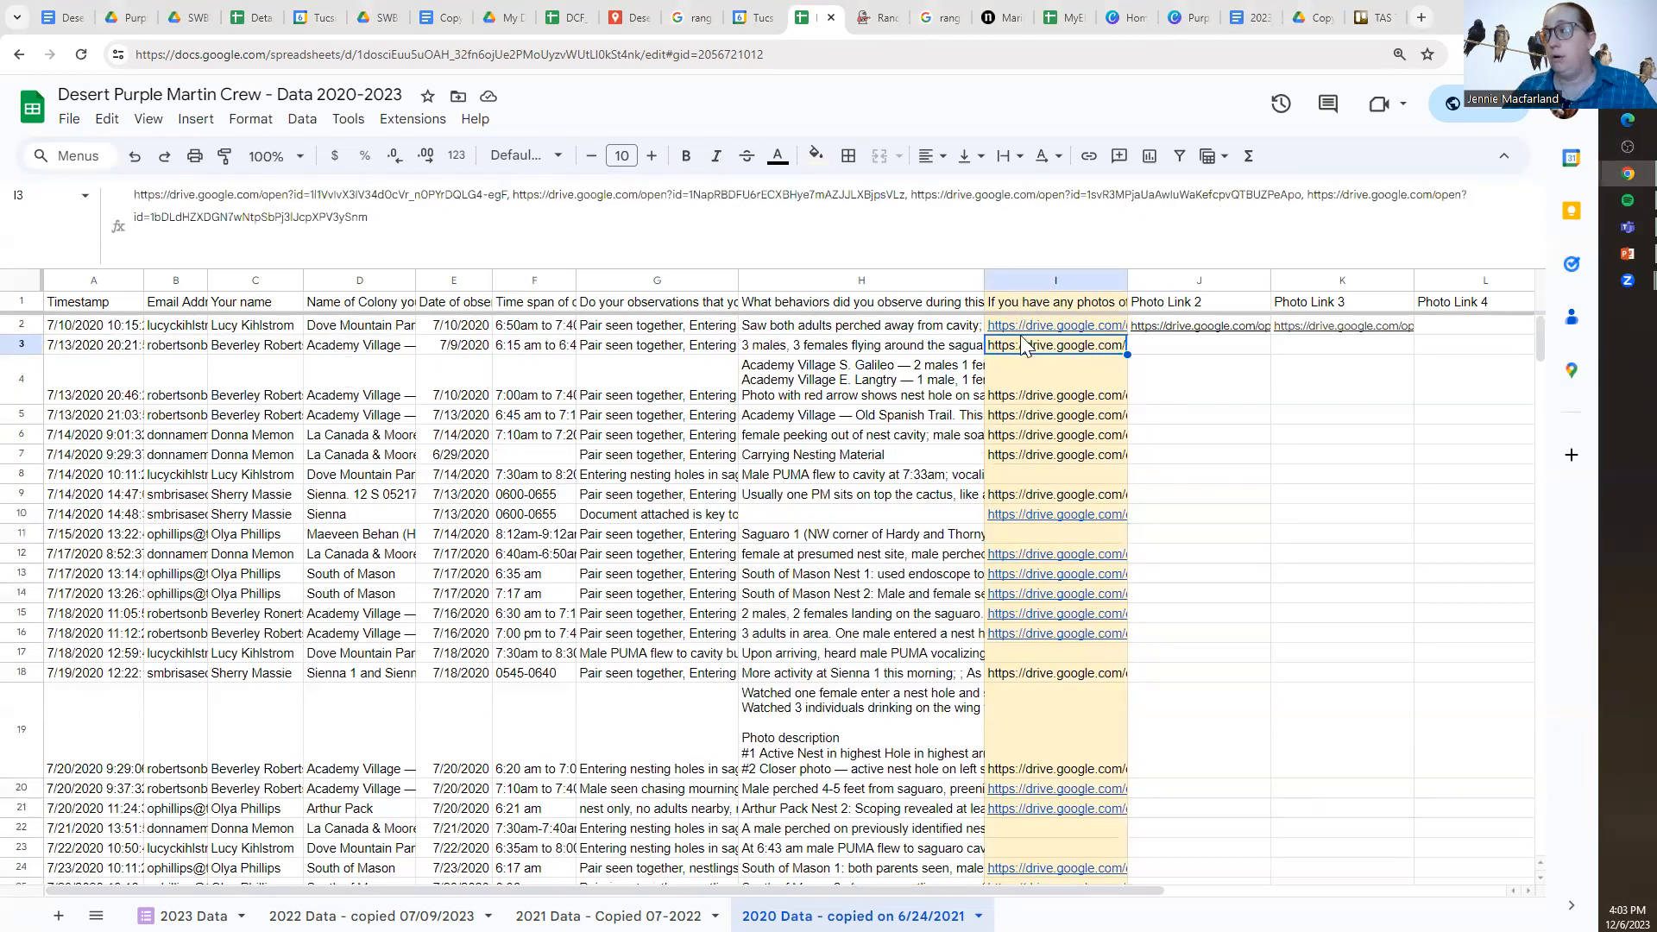
Examine how row 2 keeps one photo link per cell across I2, J2 and K2.
{"action": "left_click_drag", "start_coordinate": [604, 890], "coordinate": [892, 890]}
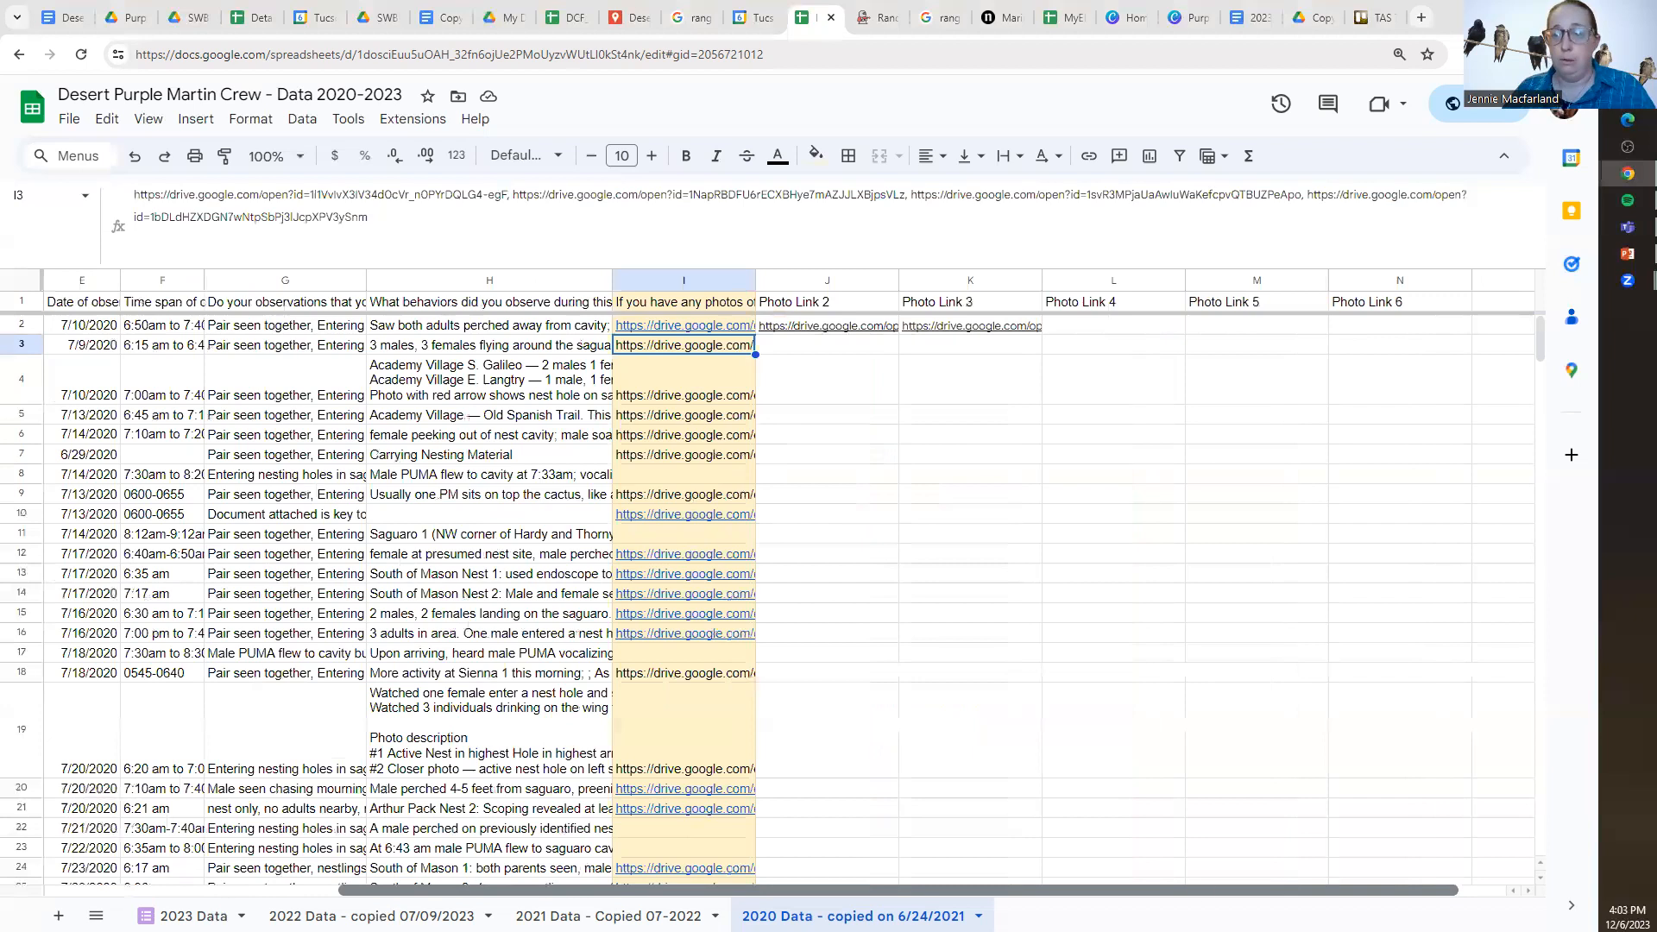
{"action": "left_click", "coordinate": [690, 327]}
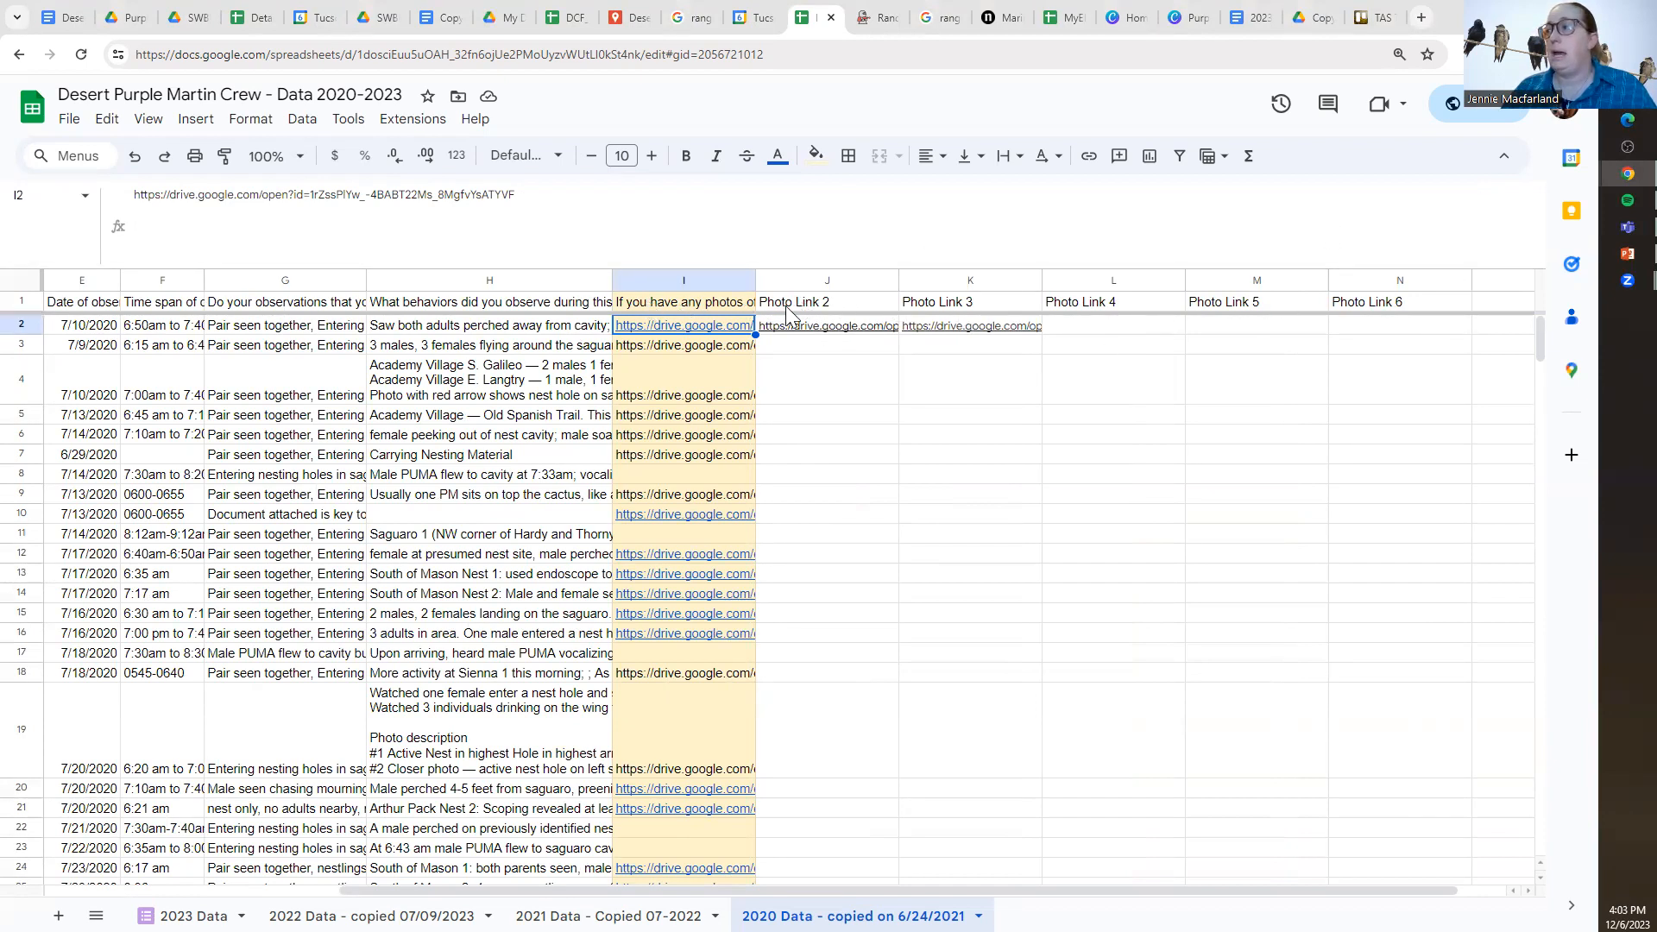
{"action": "left_click", "coordinate": [798, 330]}
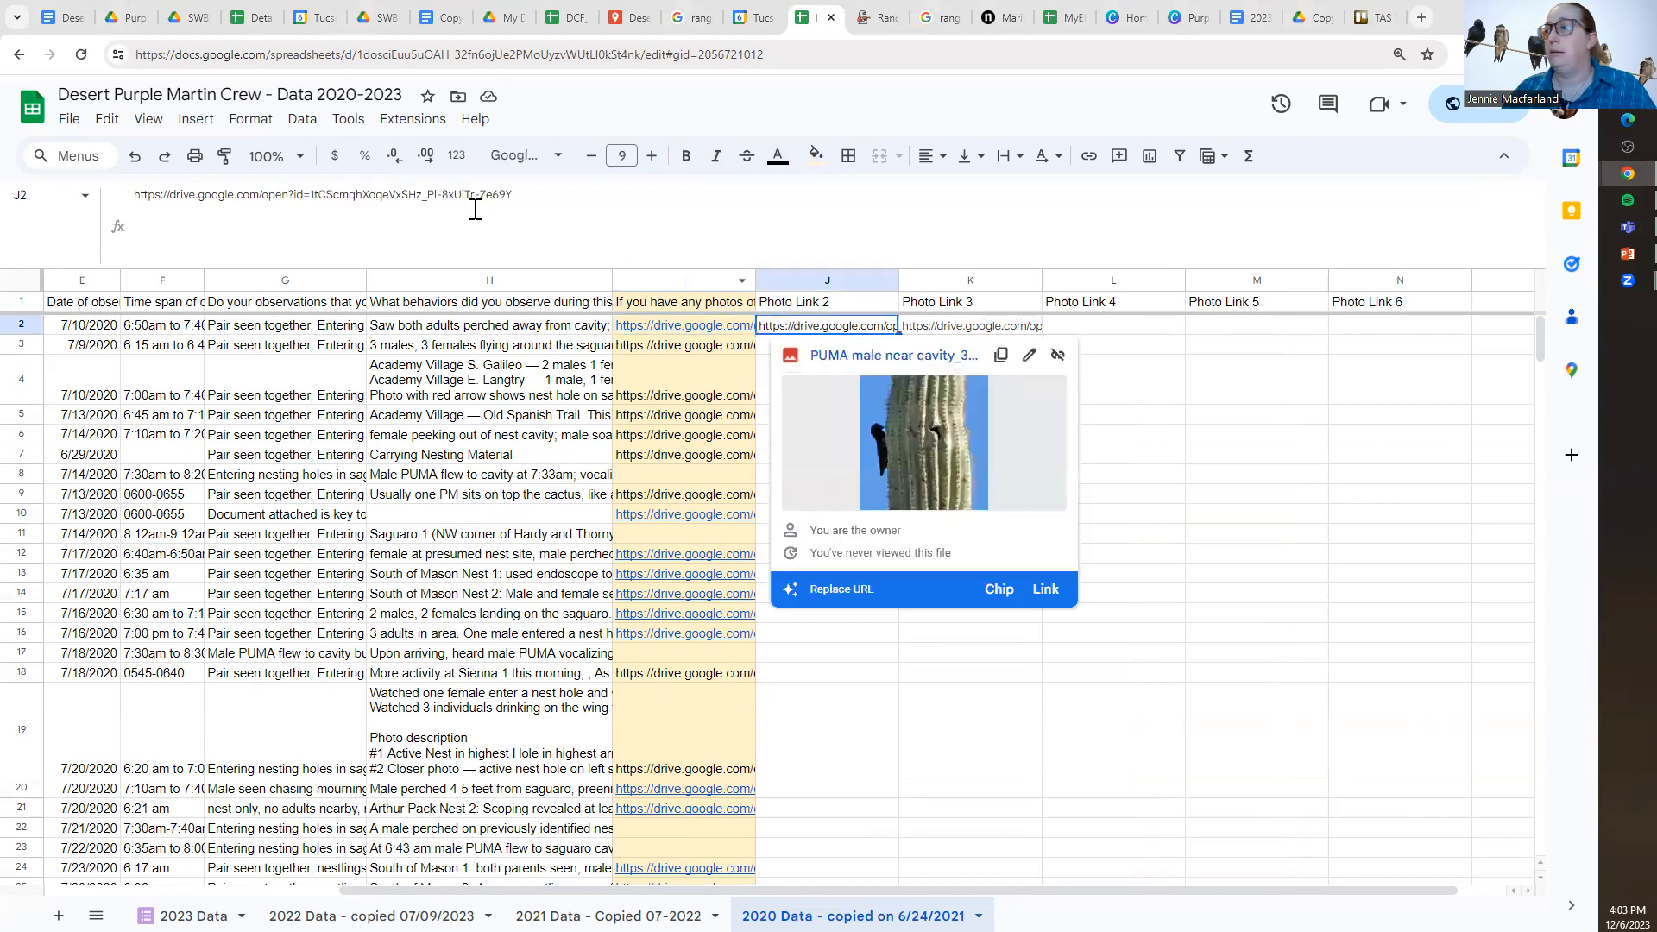
{"action": "left_click_drag", "start_coordinate": [540, 195], "coordinate": [134, 196]}
{"action": "left_click", "coordinate": [396, 218]}
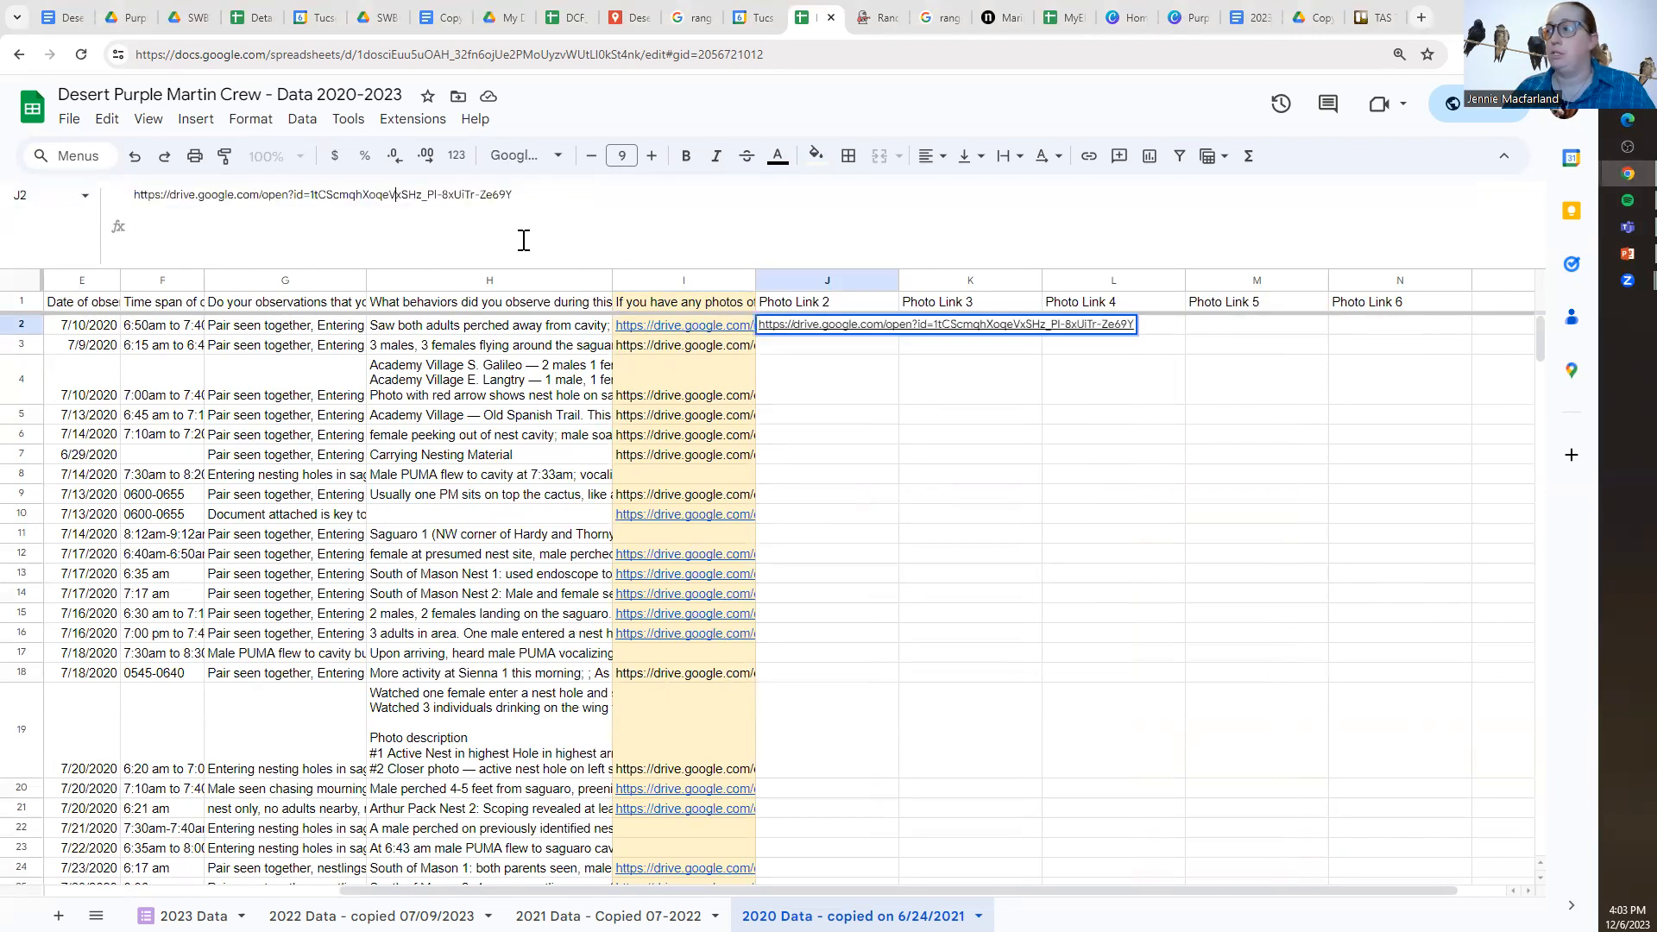
{"action": "left_click", "coordinate": [880, 420]}
{"action": "left_click", "coordinate": [965, 333]}
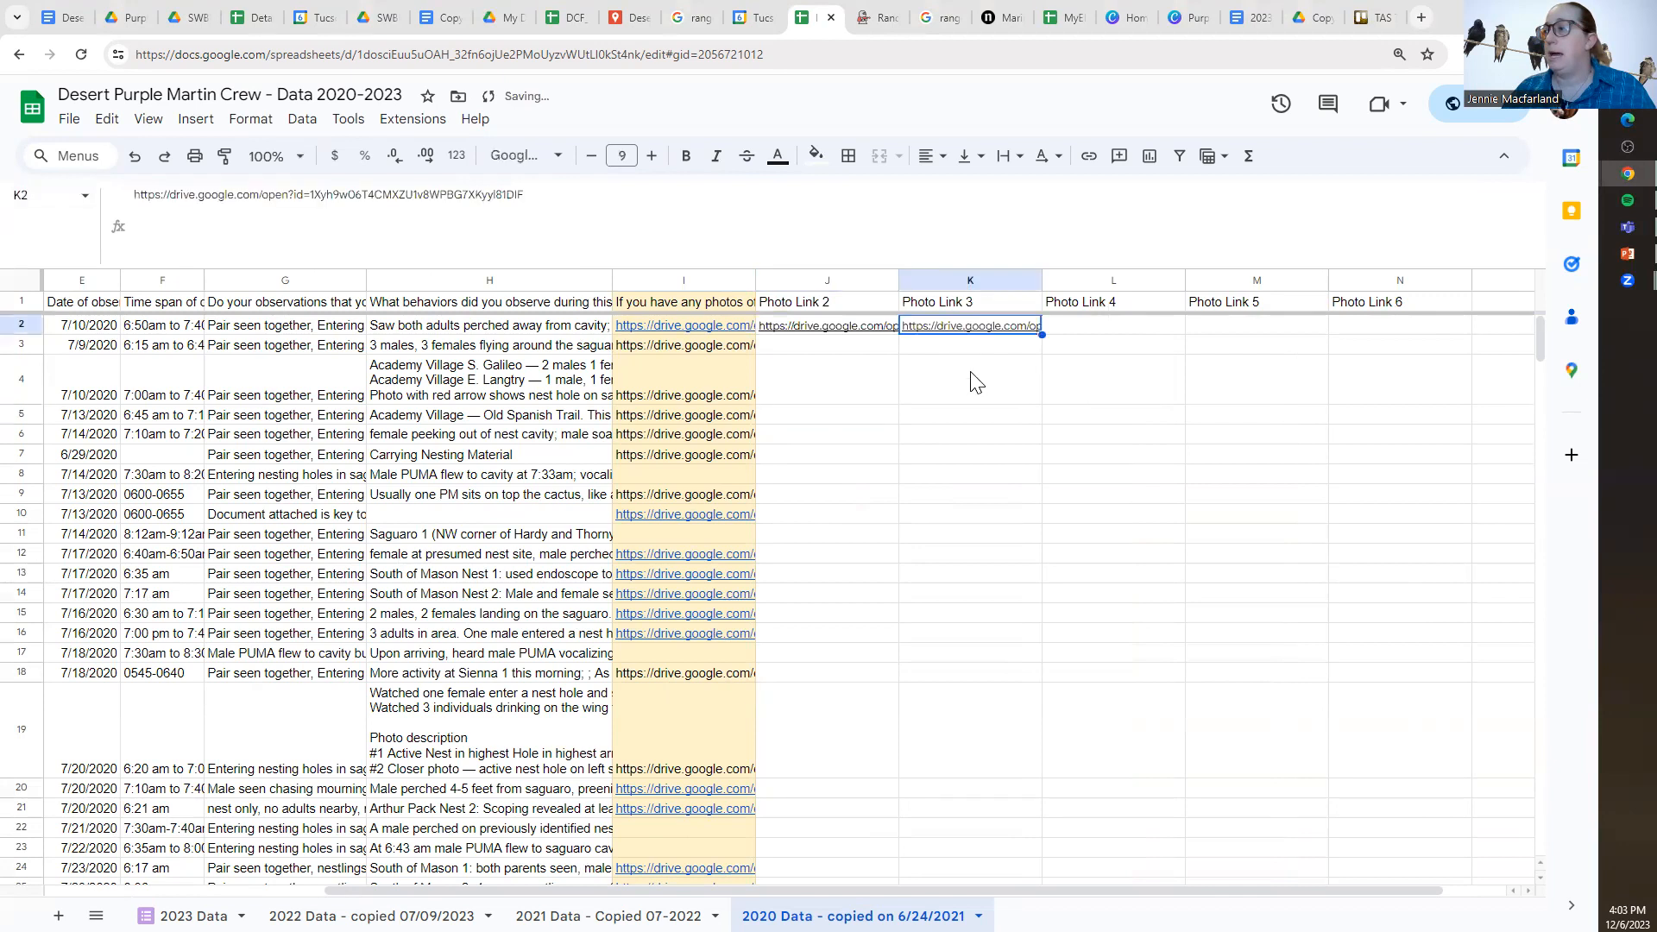
{"action": "left_click", "coordinate": [881, 451]}
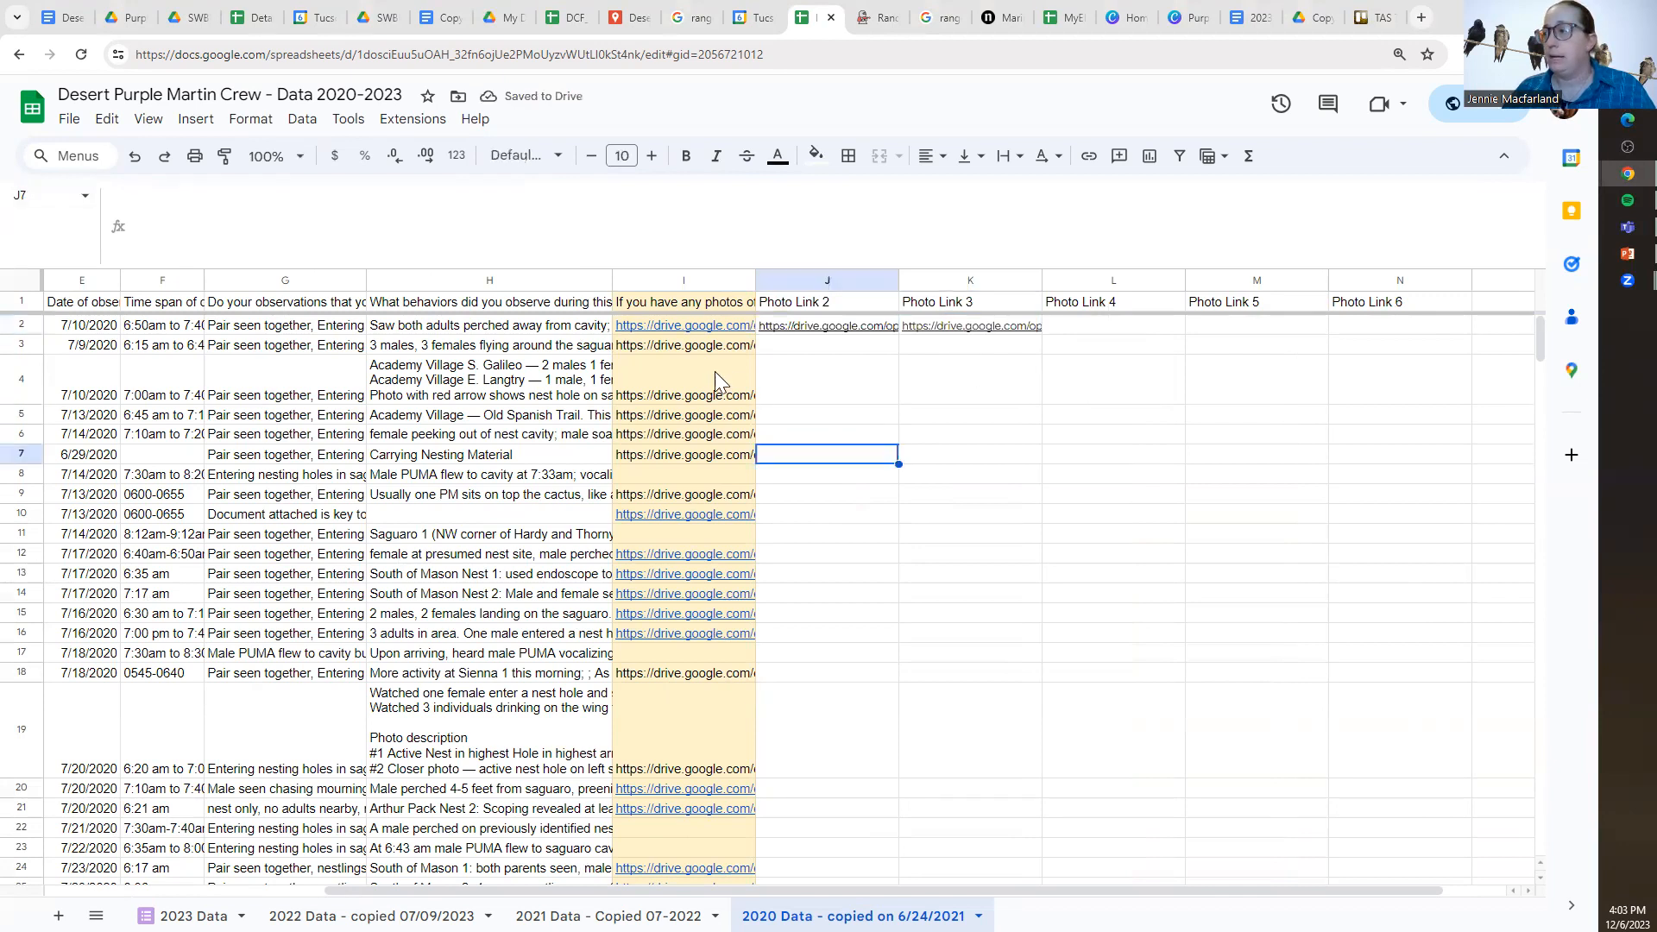
Move the fourth photo link out of cell I3 into the Photo Link 4 cell L3.
{"action": "left_click", "coordinate": [690, 354]}
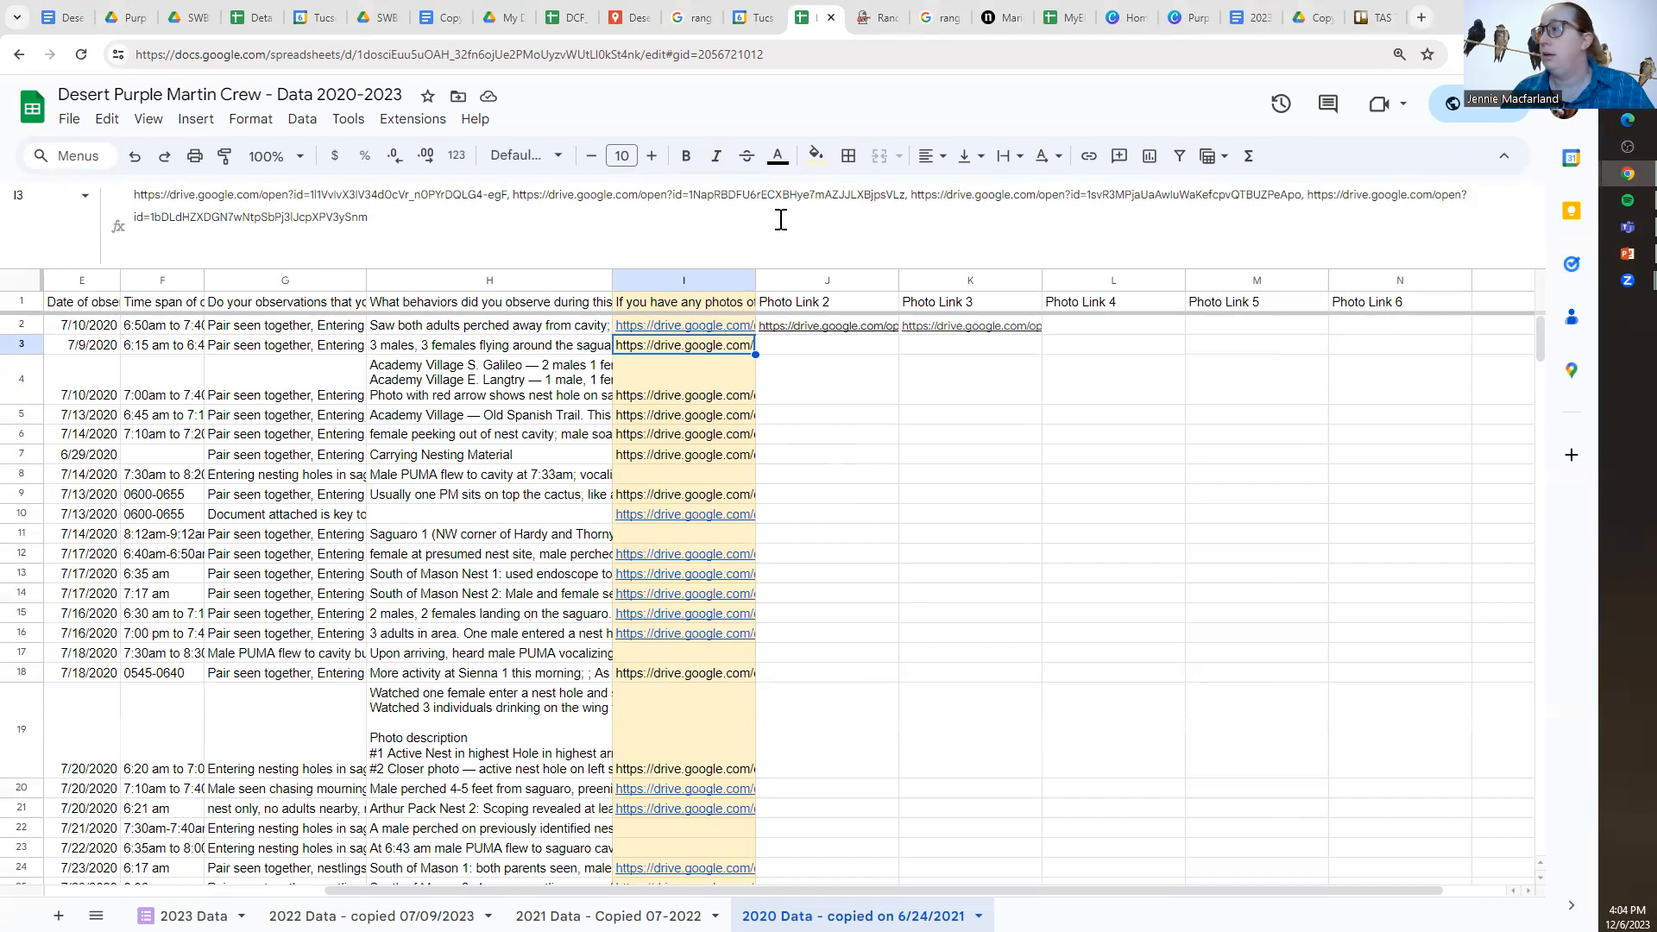
{"action": "double_click", "coordinate": [1305, 197]}
{"action": "key", "text": "ctrl+c"}
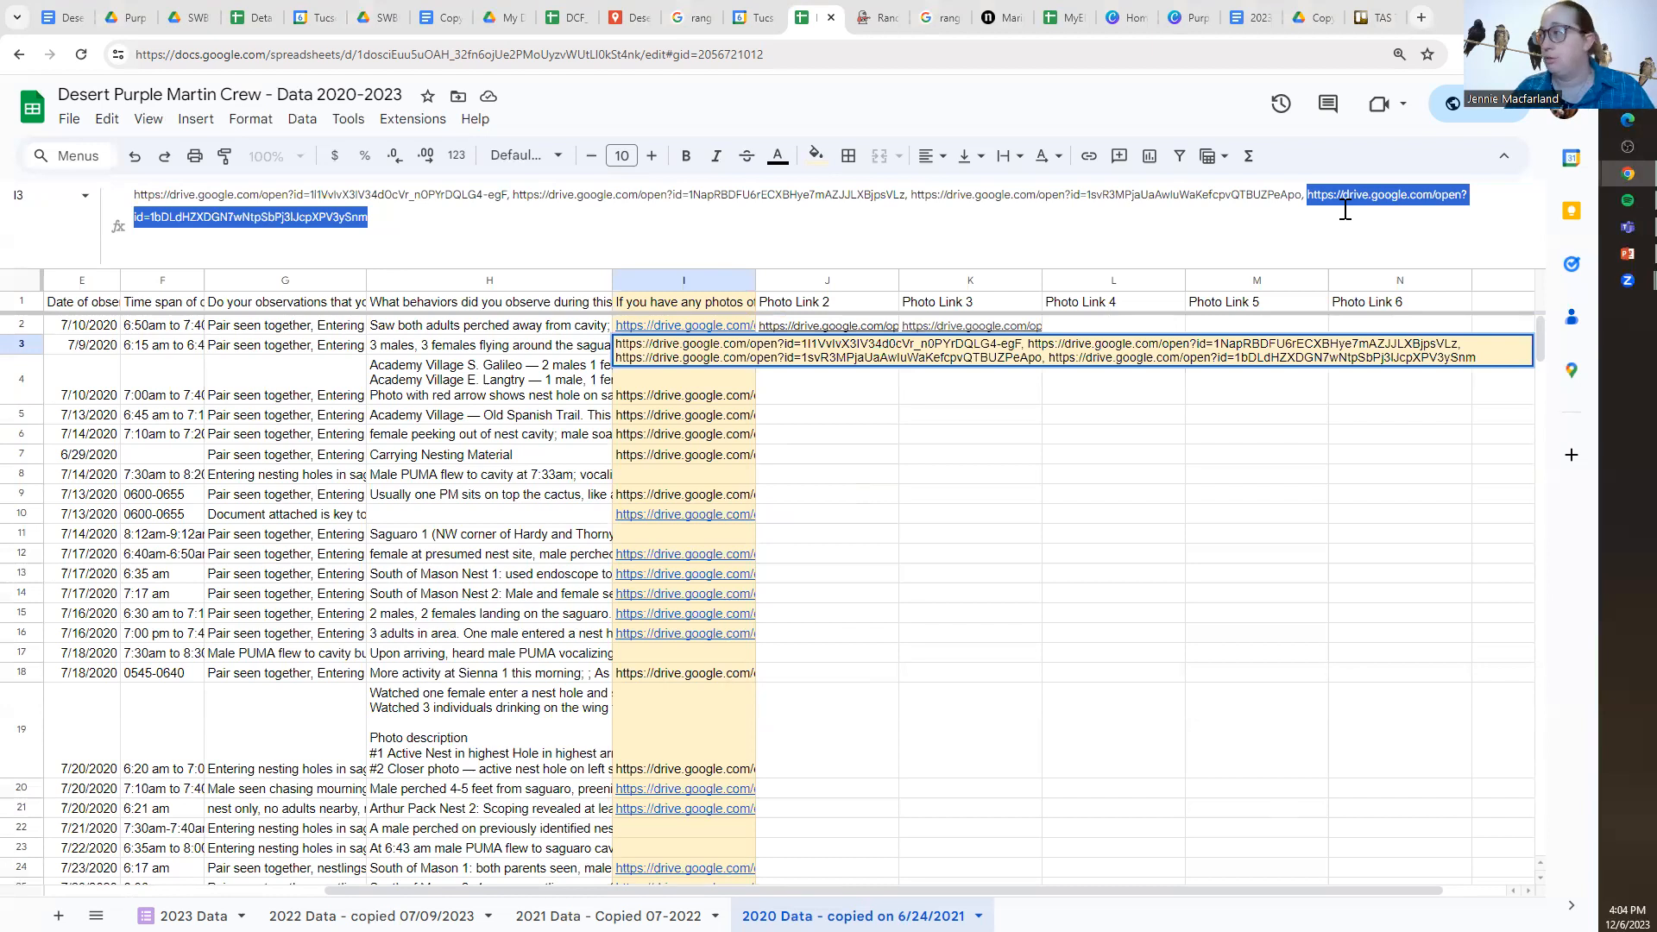
{"action": "key", "text": "BackSpace"}
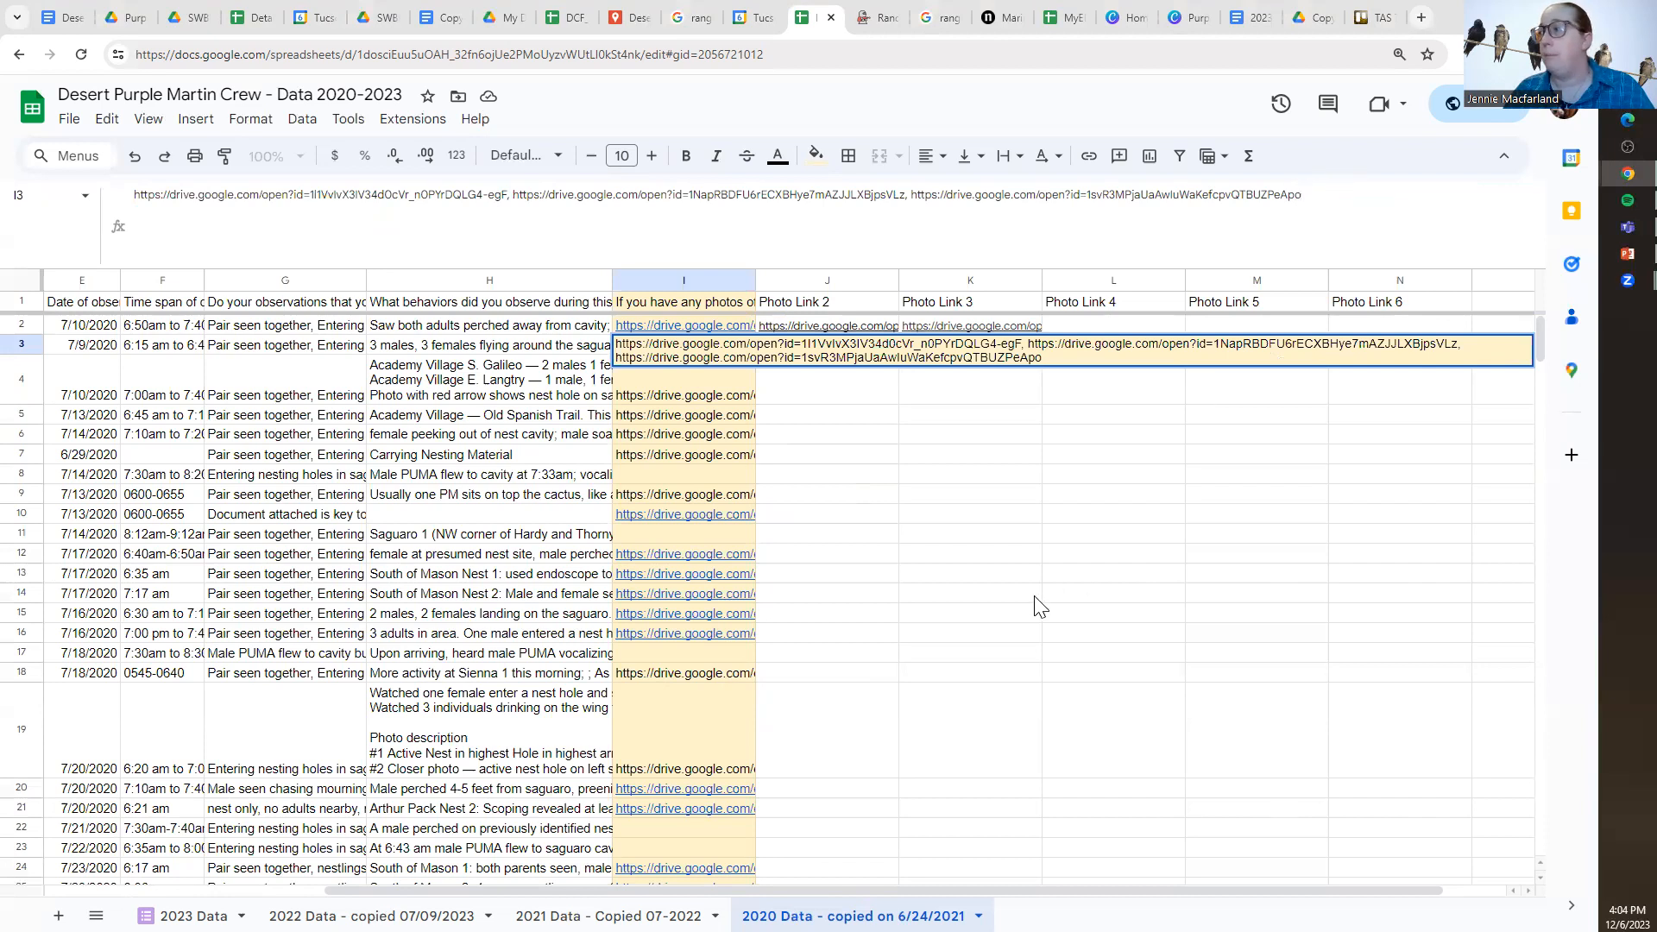
{"action": "left_click", "coordinate": [1060, 521]}
{"action": "left_click", "coordinate": [1124, 354]}
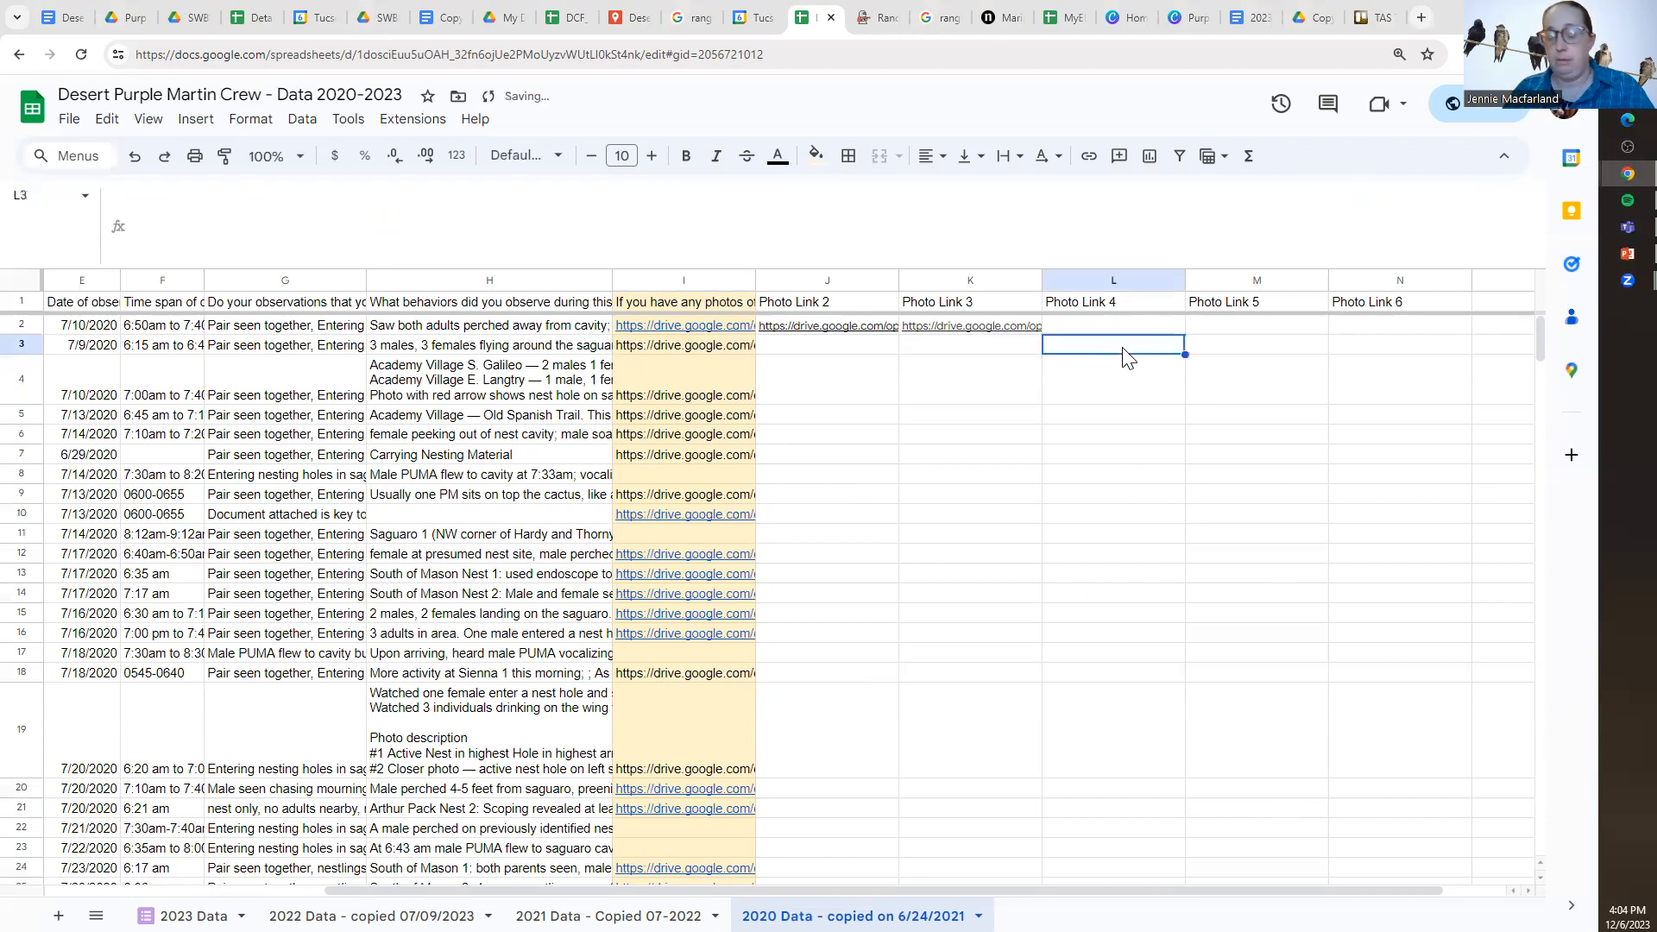
{"action": "key", "text": "ctrl+v"}
Move the third photo link out of cell I3 into the Photo Link 3 cell K3.
{"action": "left_click", "coordinate": [992, 349]}
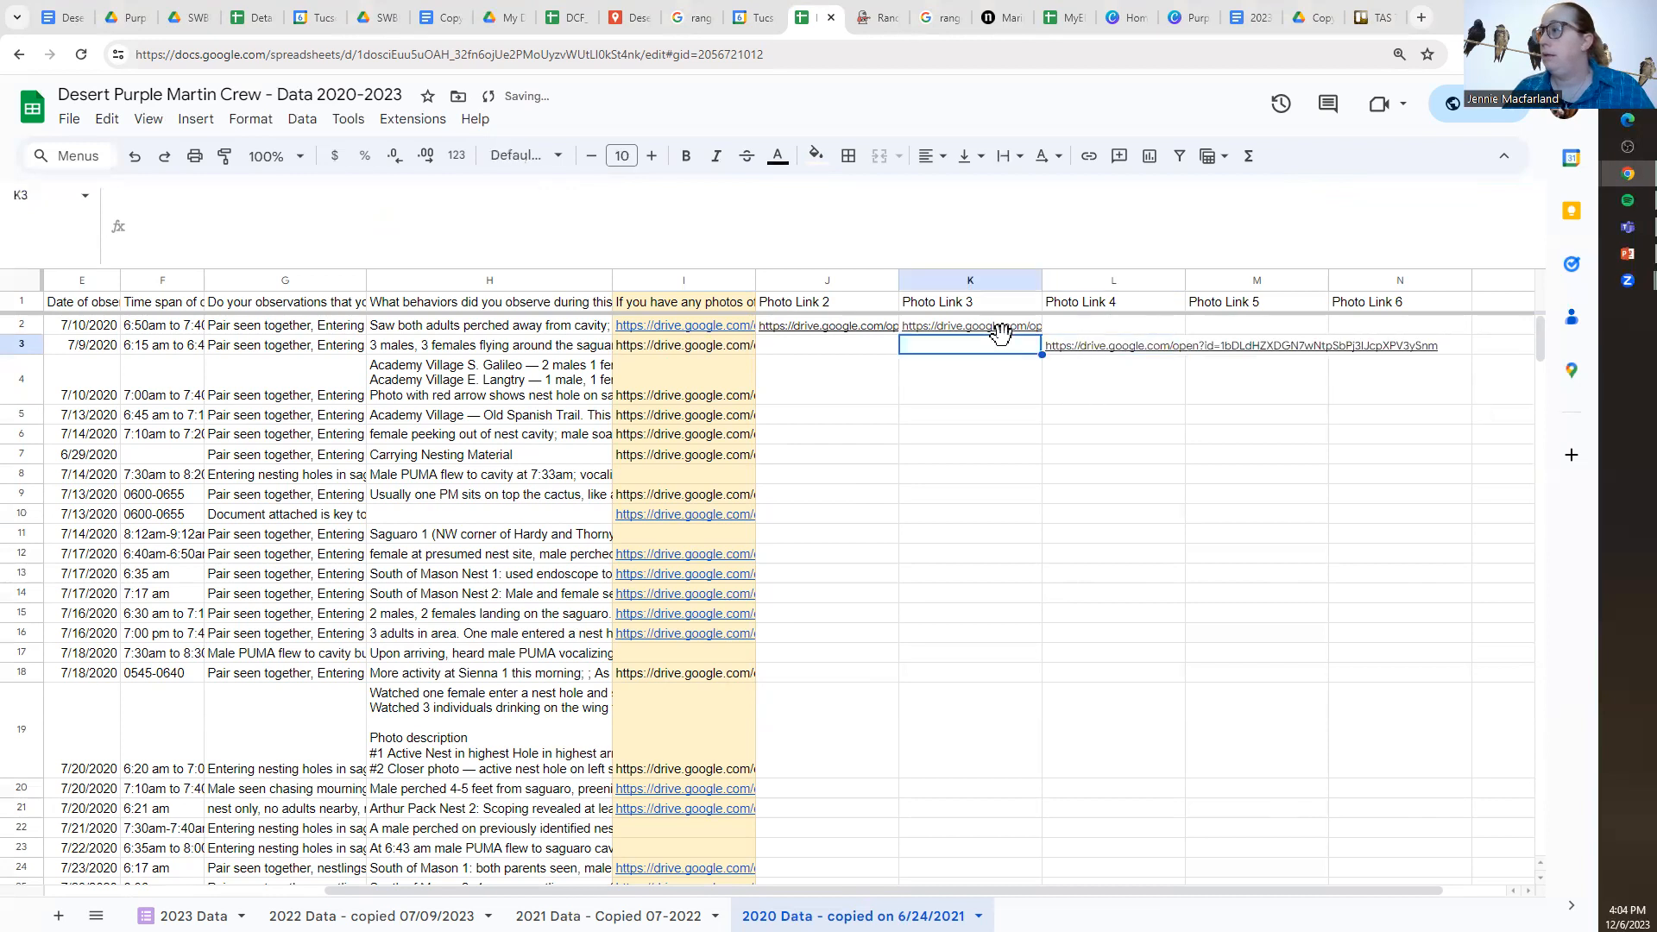
{"action": "left_click", "coordinate": [692, 349]}
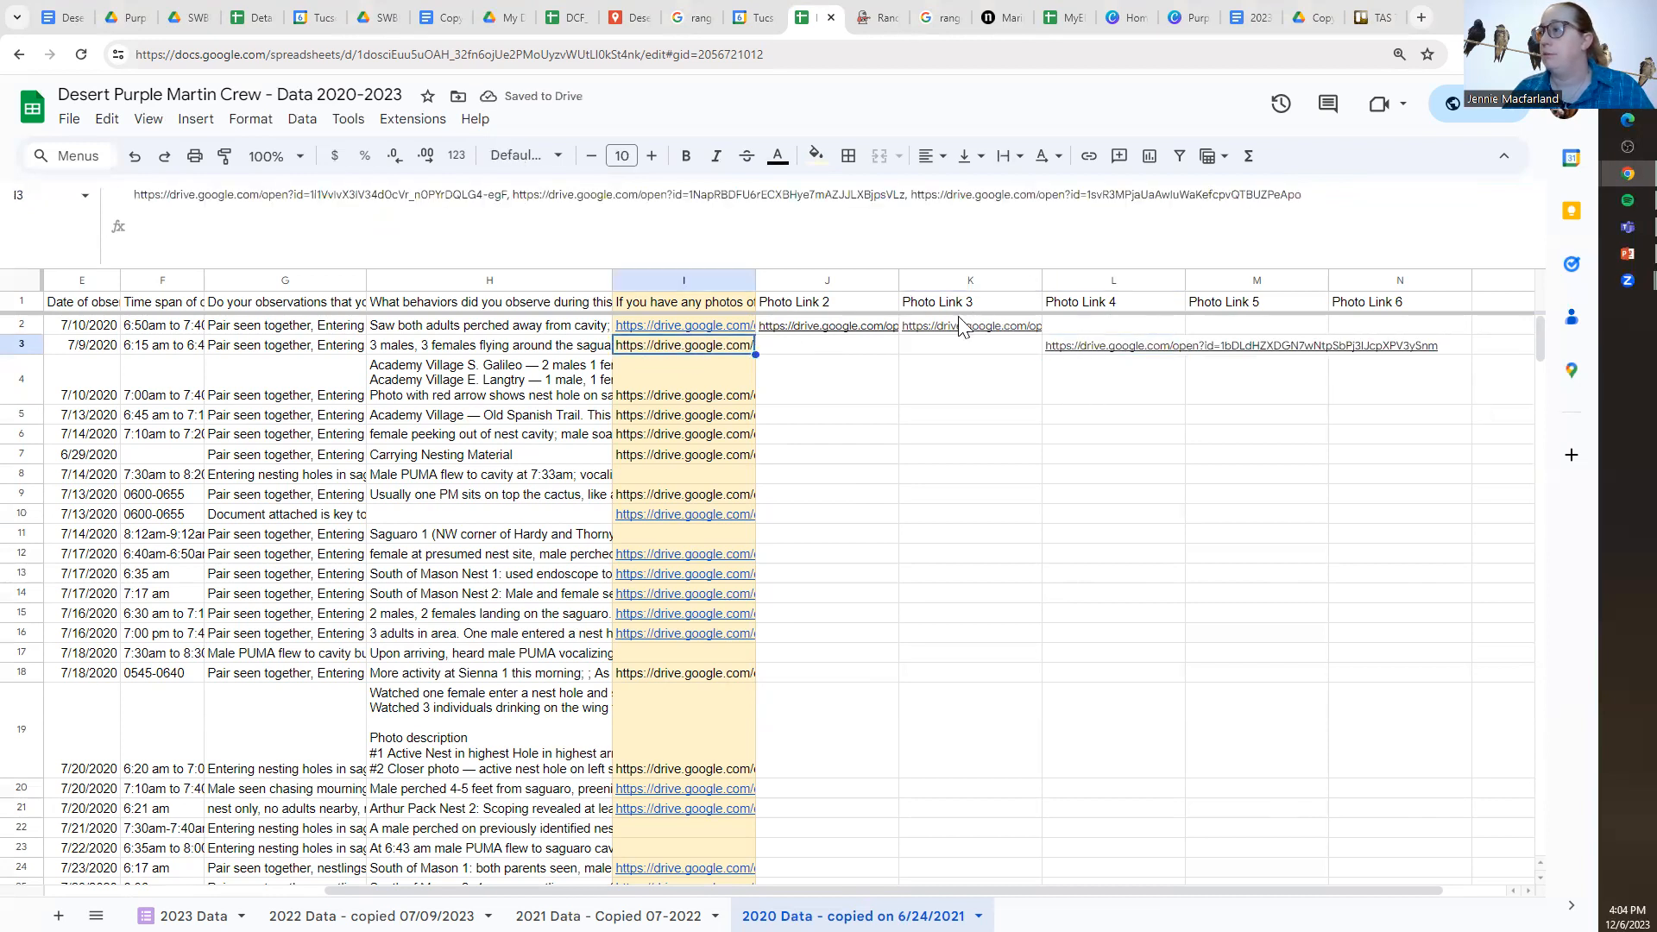
{"action": "left_click_drag", "start_coordinate": [1305, 195], "coordinate": [914, 211]}
{"action": "key", "text": "ctrl+c"}
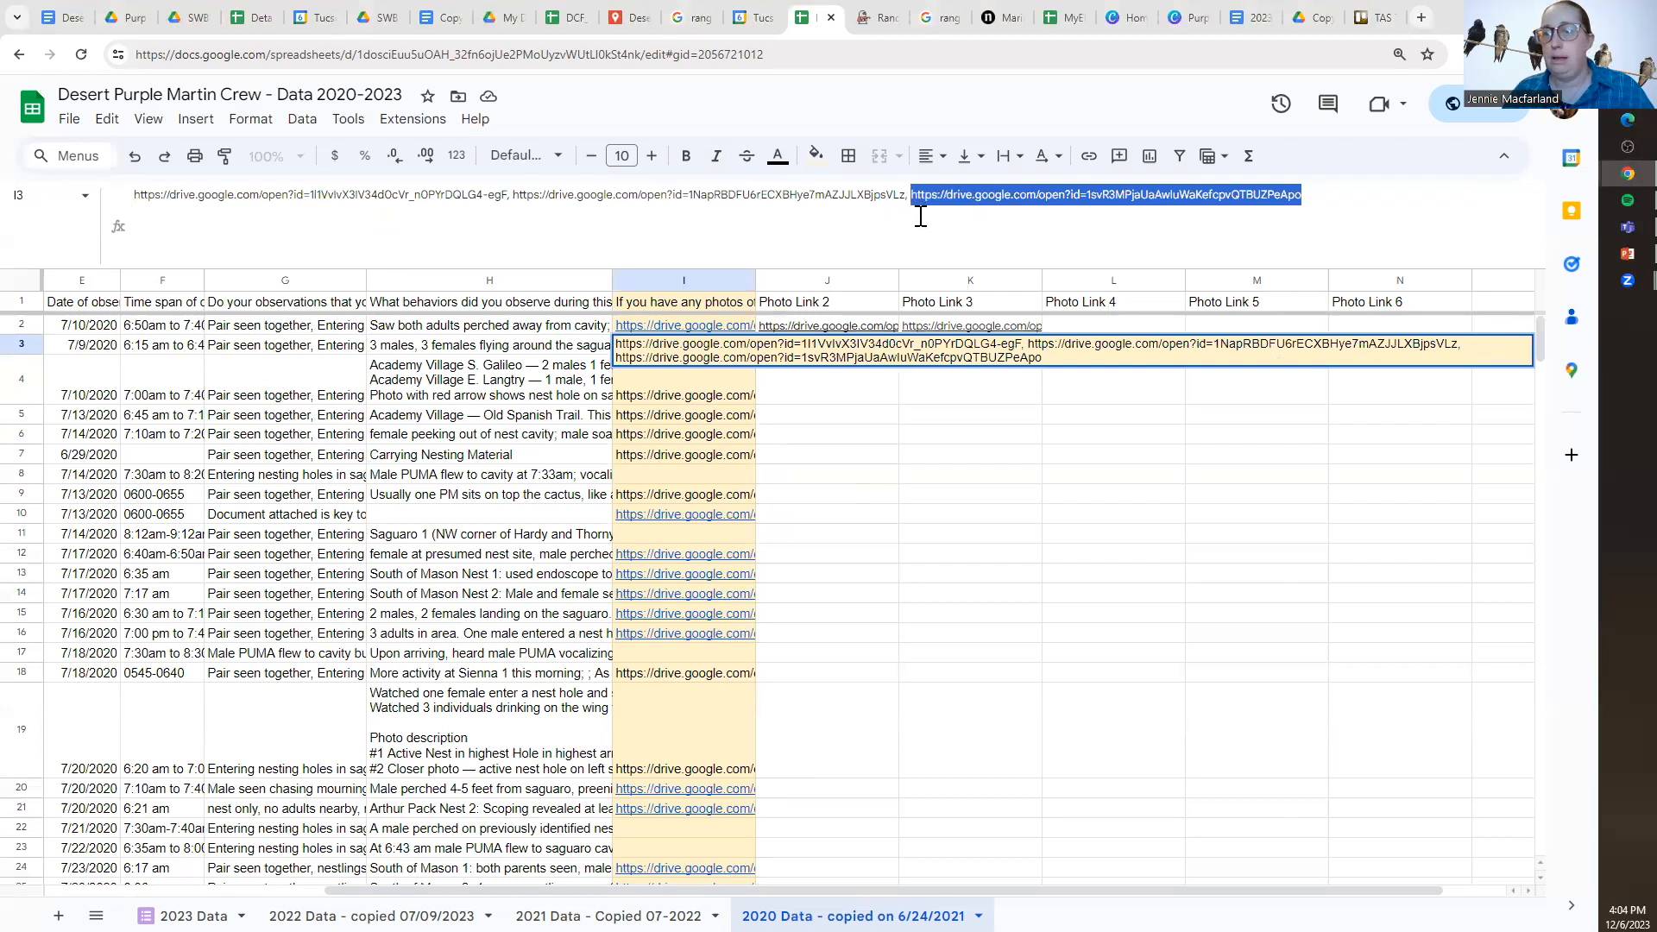
{"action": "key", "text": "BackSpace"}
{"action": "left_click", "coordinate": [986, 493]}
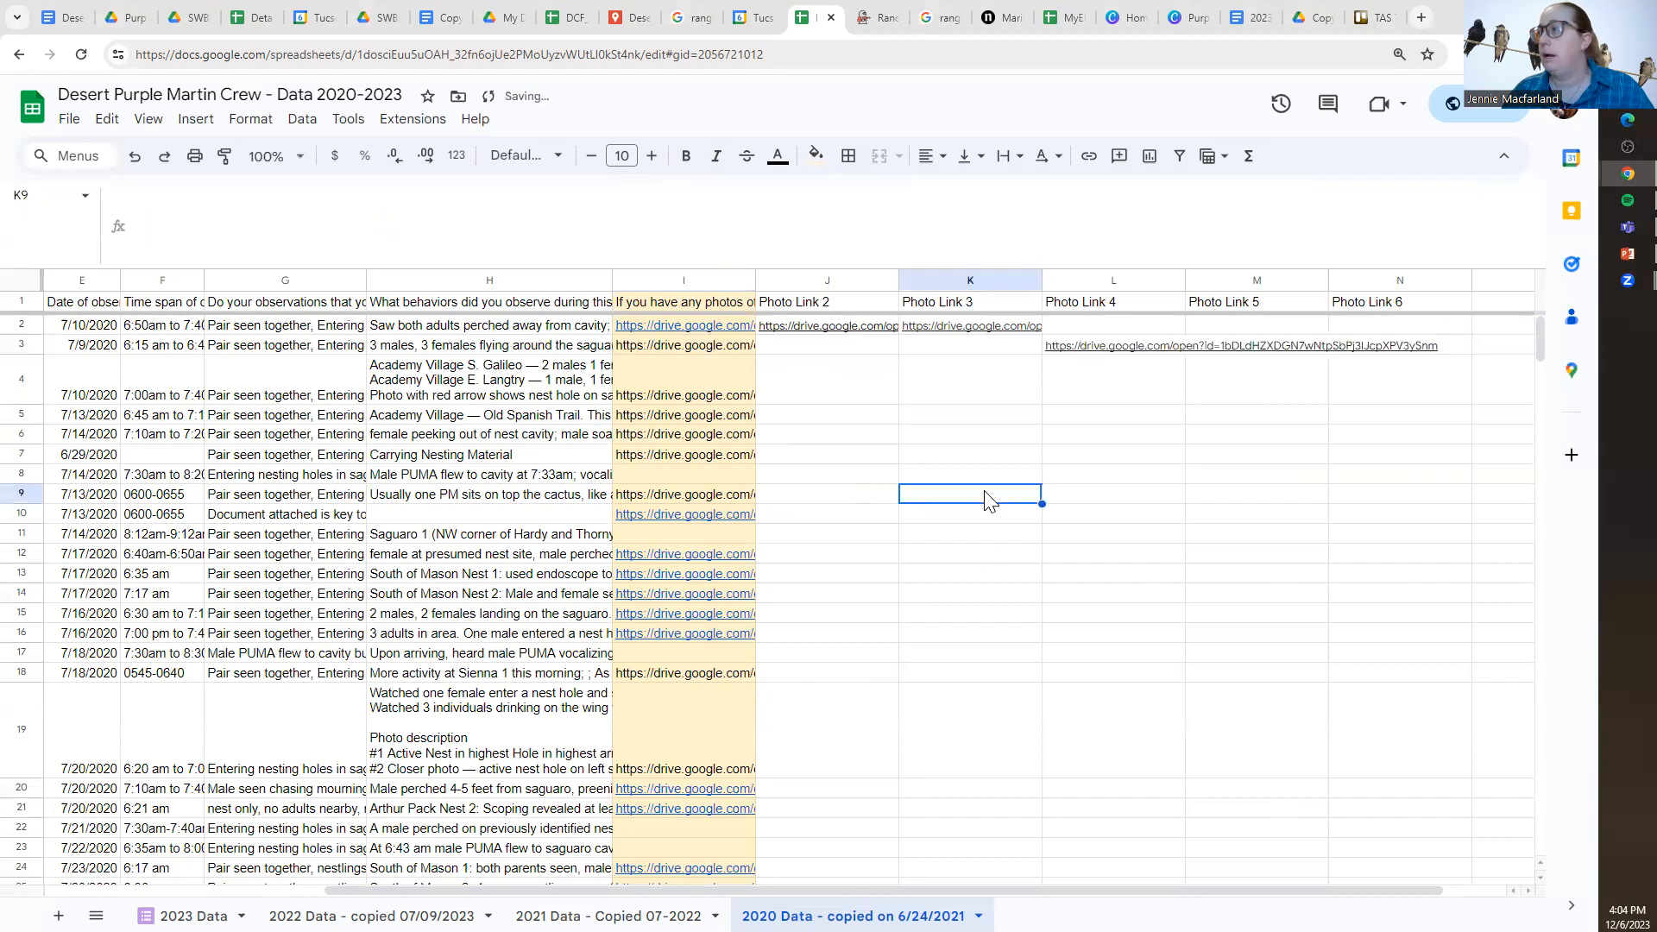
{"action": "left_click", "coordinate": [1006, 342]}
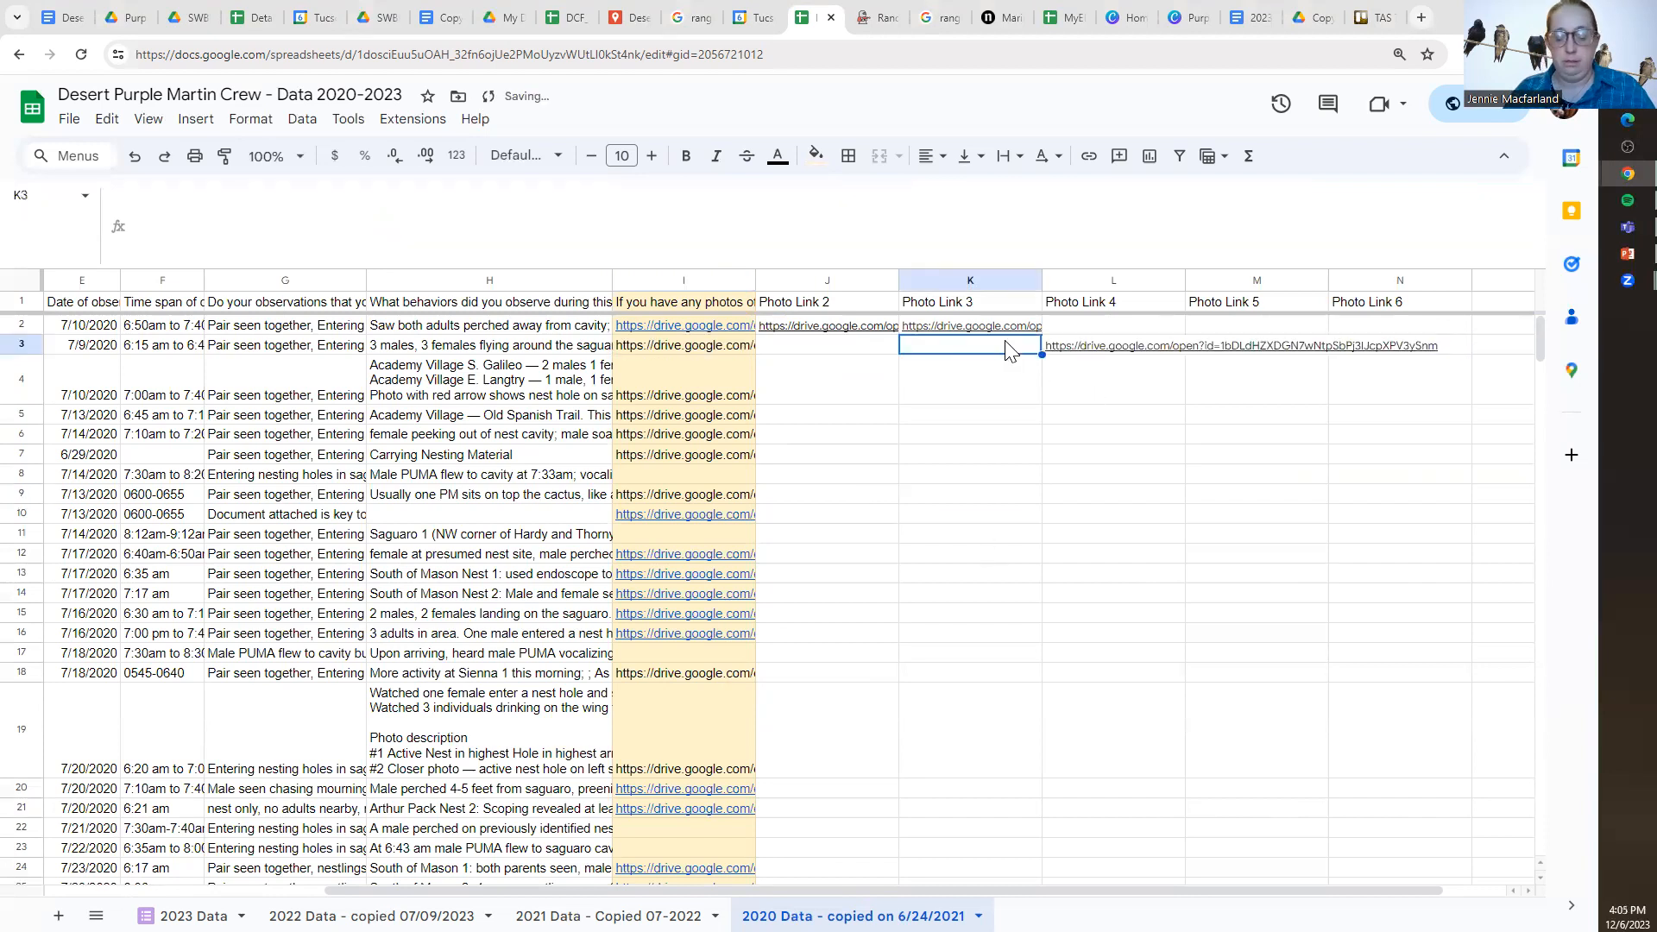
{"action": "key", "text": "ctrl+v"}
Move the second photo link from I3 into the Photo Link 2 cell J3, removing the trailing comma so I3 holds only the first link.
{"action": "left_click", "coordinate": [874, 346]}
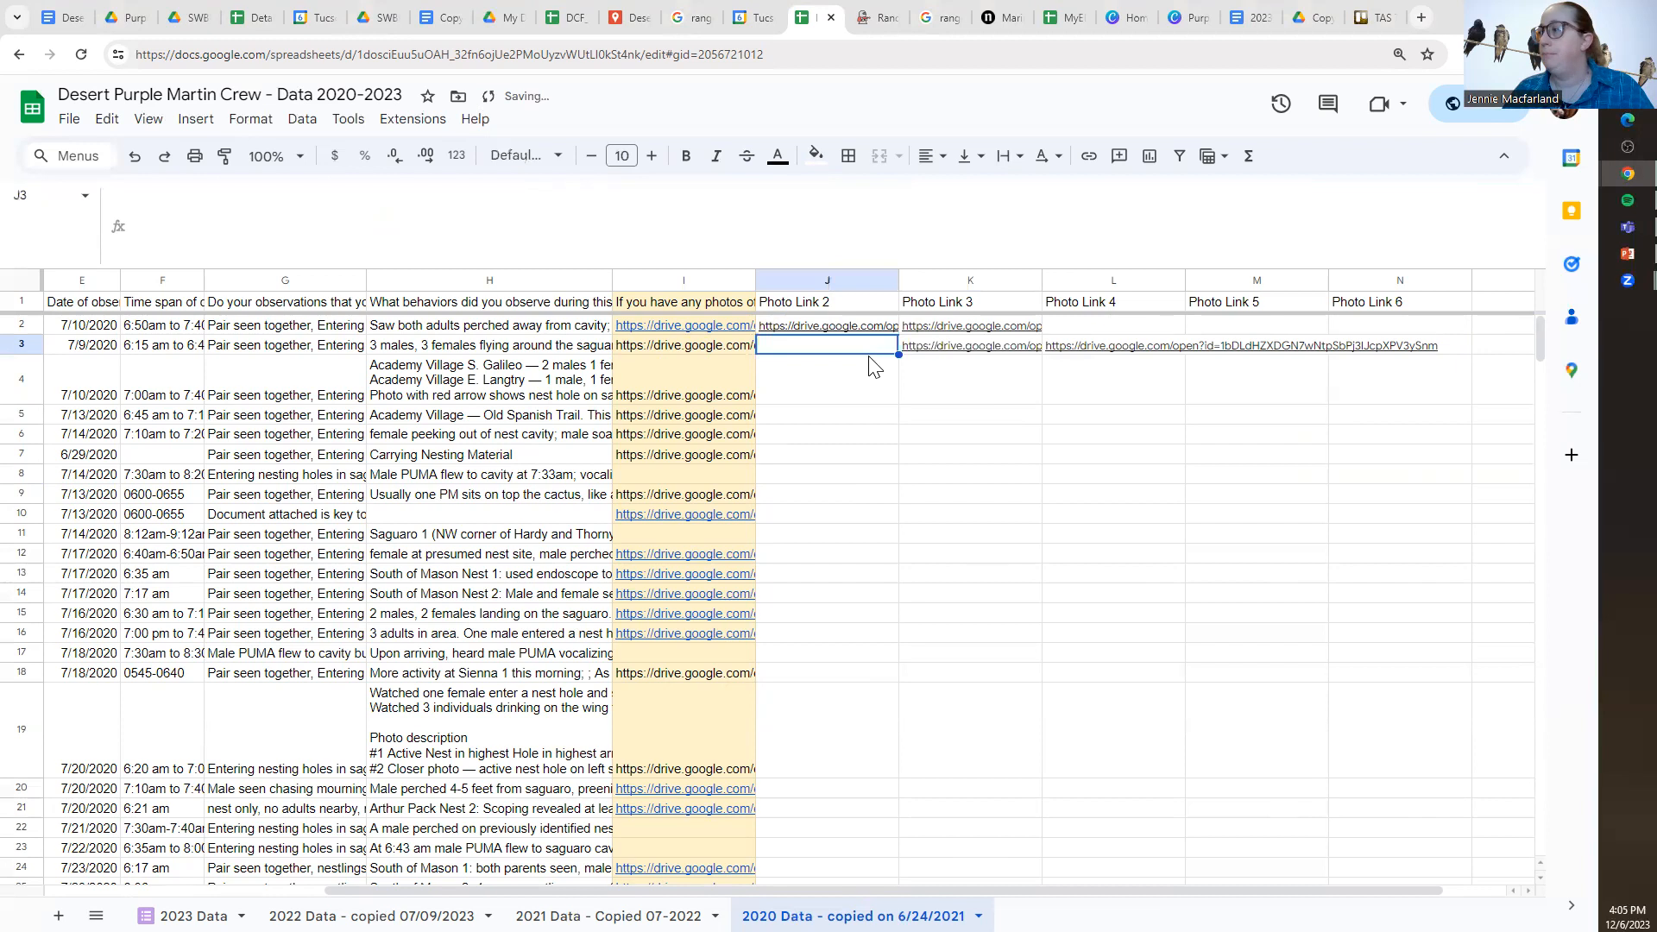
{"action": "key", "text": "Left"}
{"action": "left_click_drag", "start_coordinate": [925, 197], "coordinate": [518, 195]}
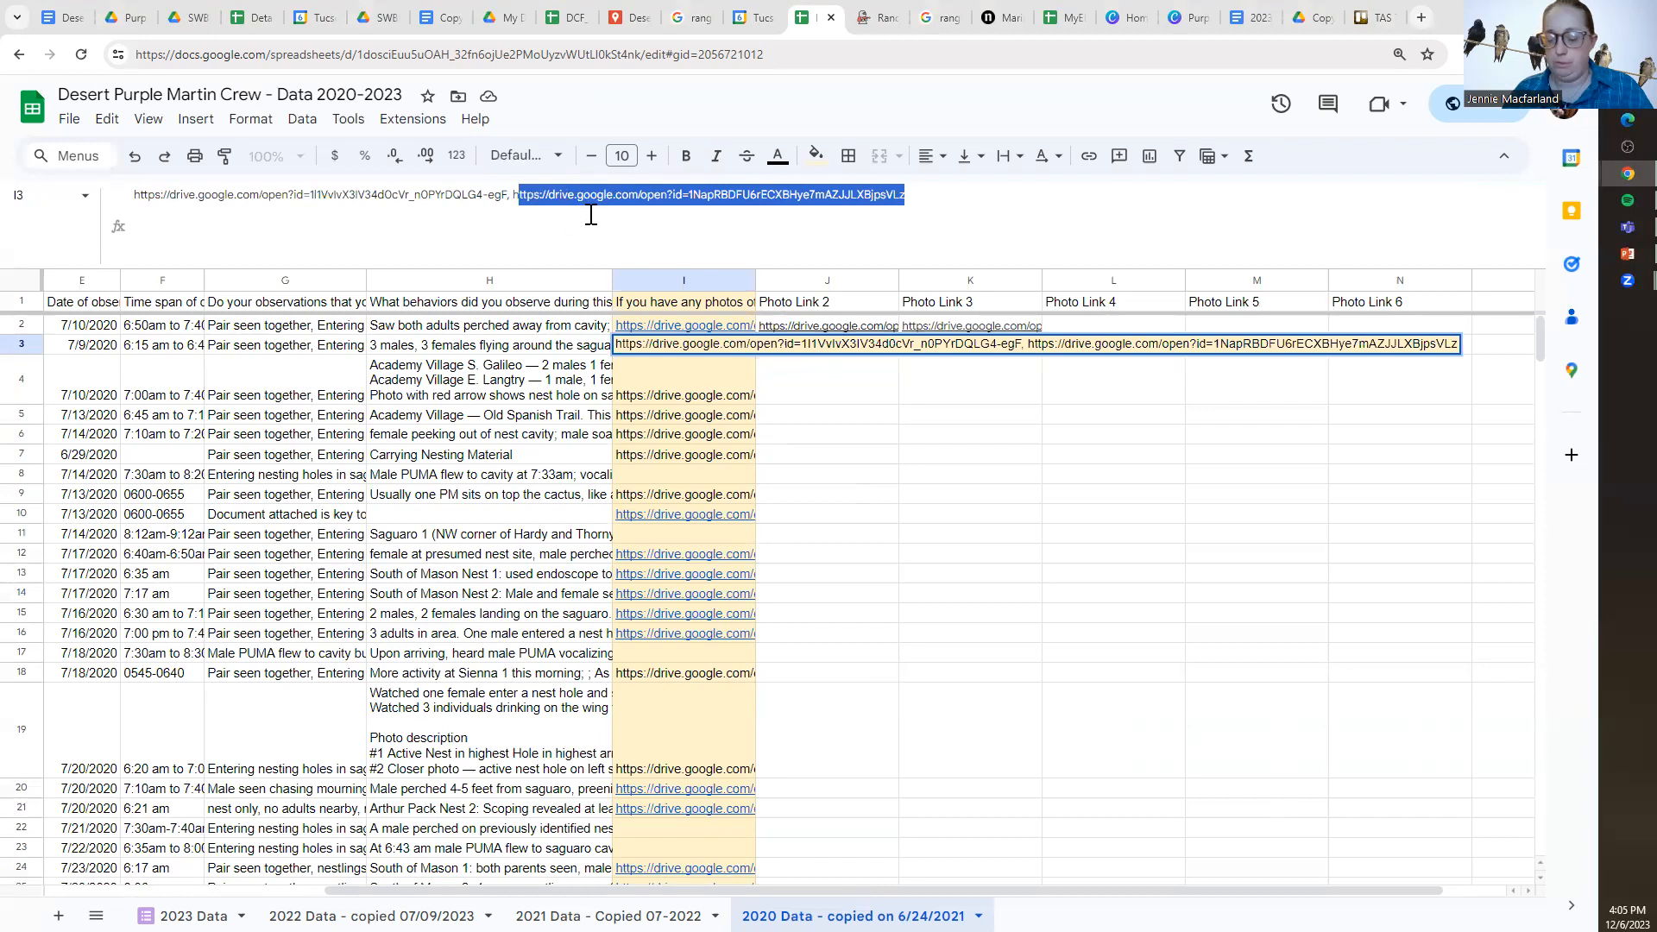
{"action": "key", "text": "ctrl+x"}
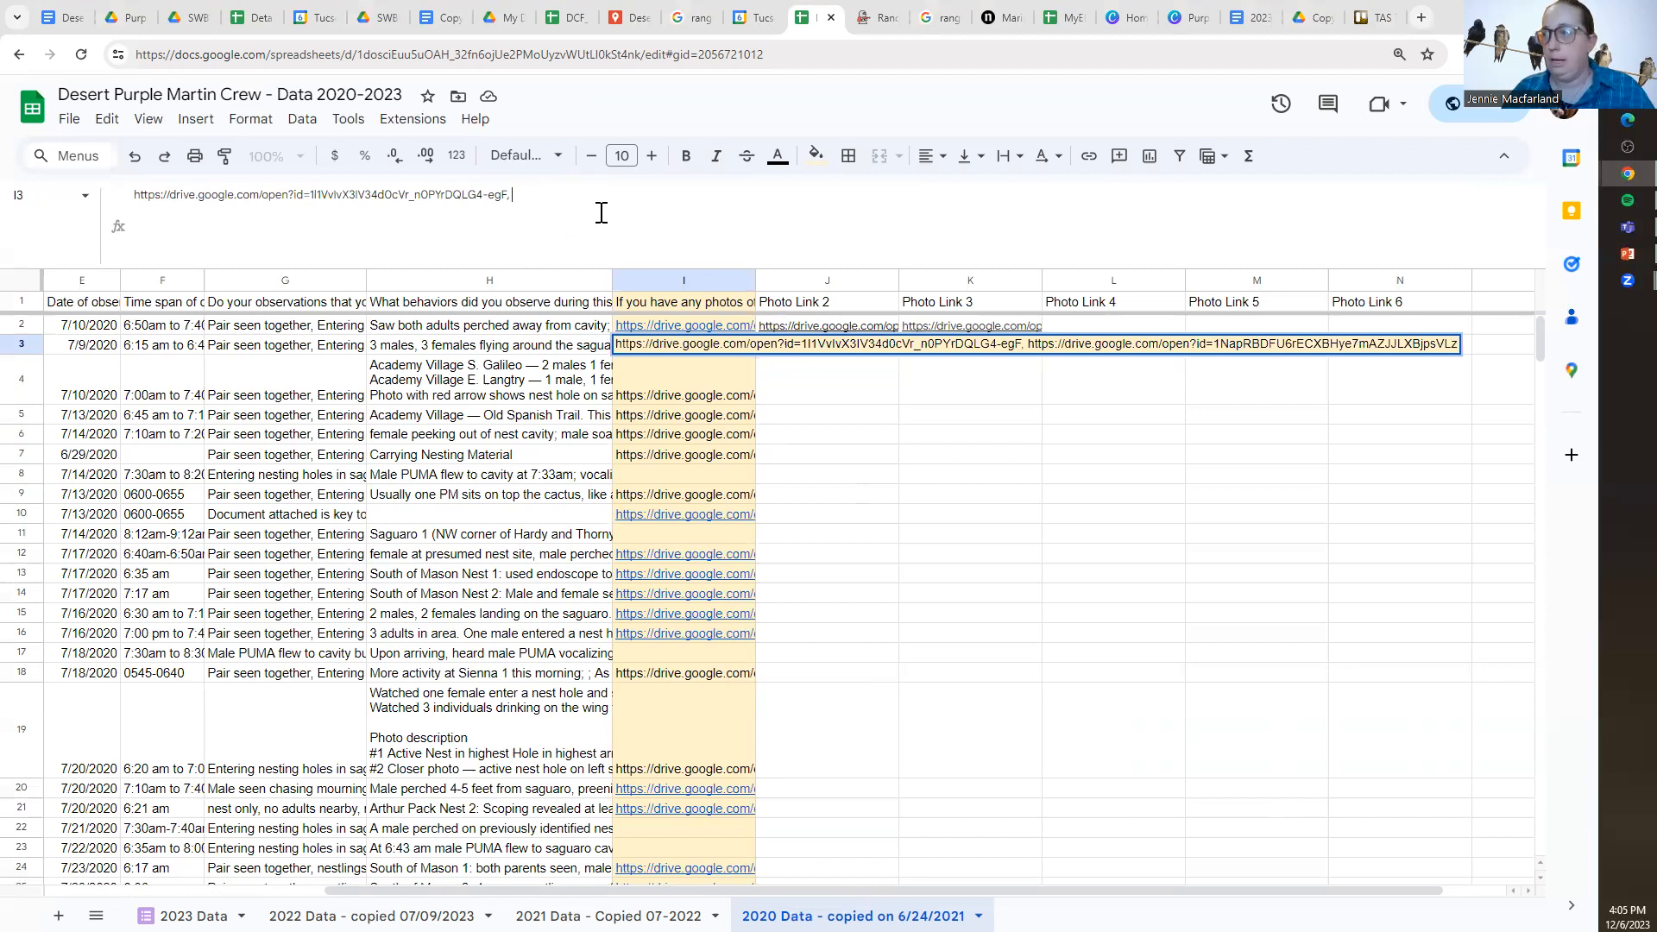
{"action": "key", "text": "BackSpace"}
{"action": "key", "text": "BackSpace"}
{"action": "left_click", "coordinate": [807, 345]}
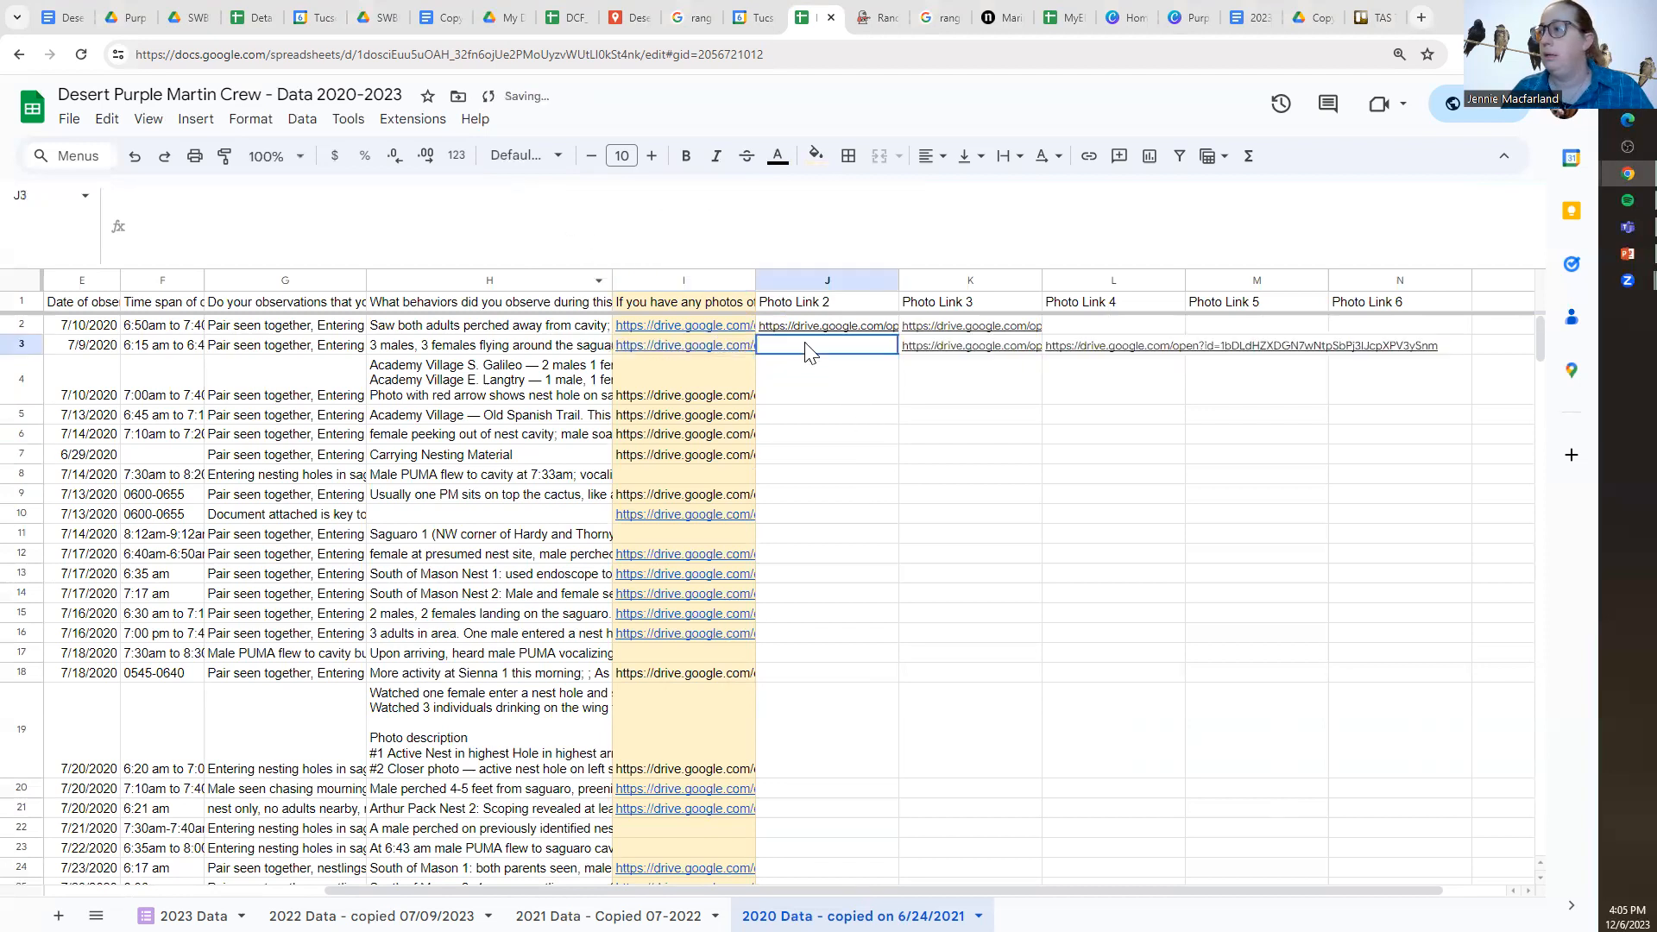
{"action": "key", "text": "ctrl+v"}
{"action": "left_click", "coordinate": [915, 516]}
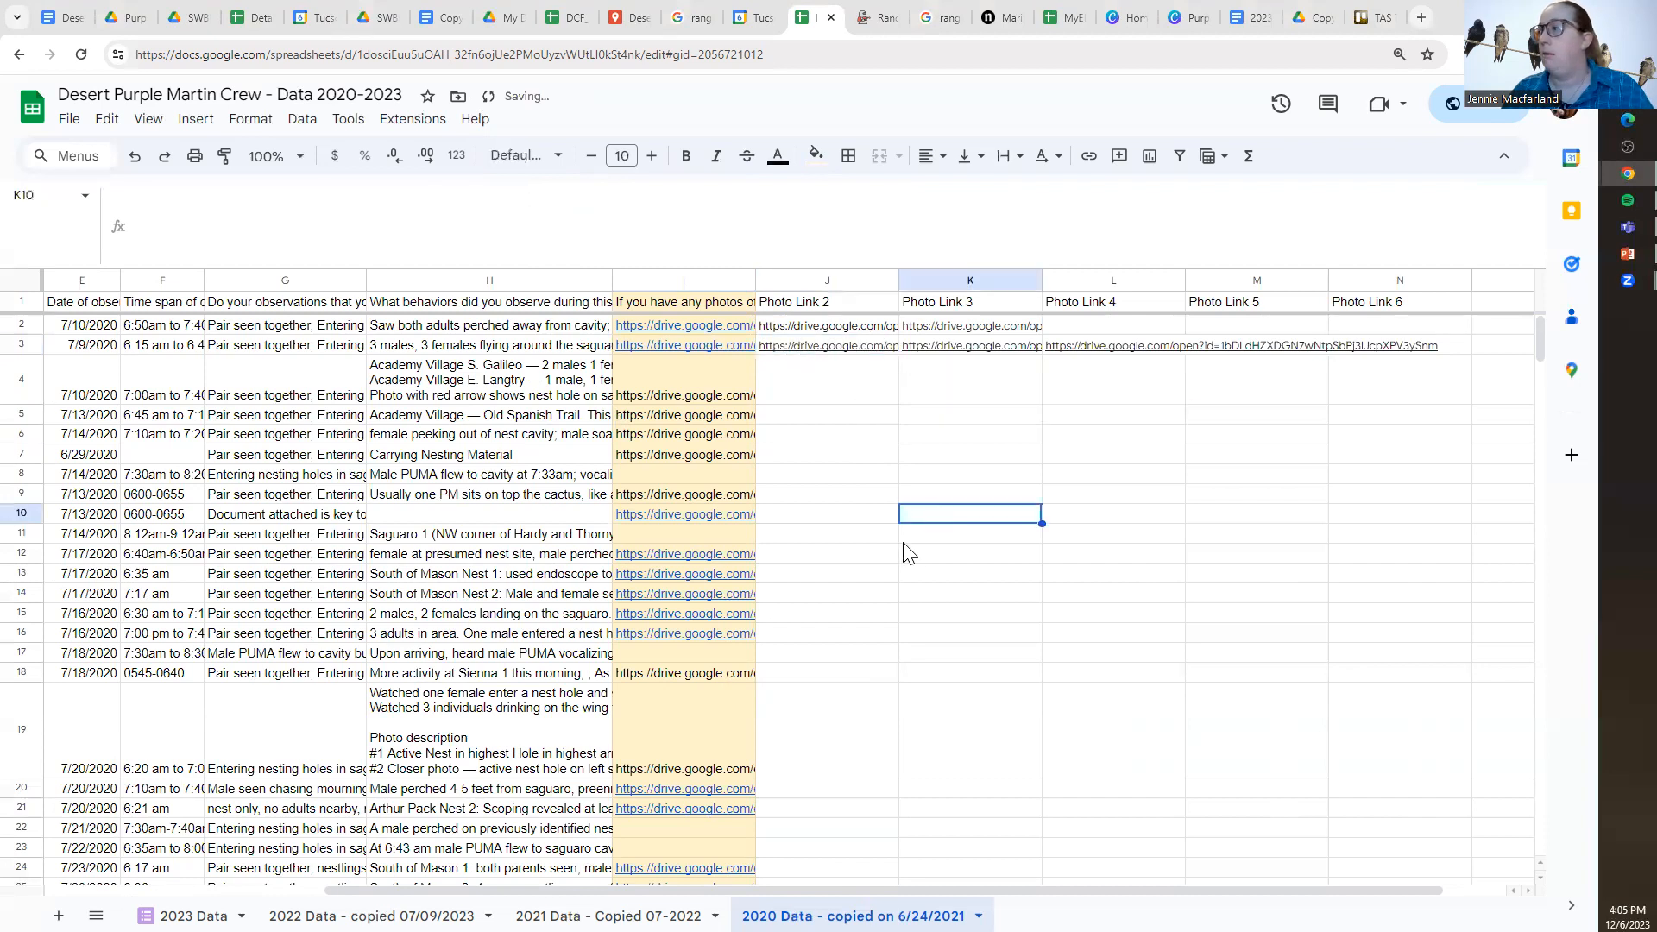
Preview the photos behind the separated links in row 3 and open the 2021 Data - Copied 07-2022 sheet.
{"action": "mouse_move", "coordinate": [733, 349]}
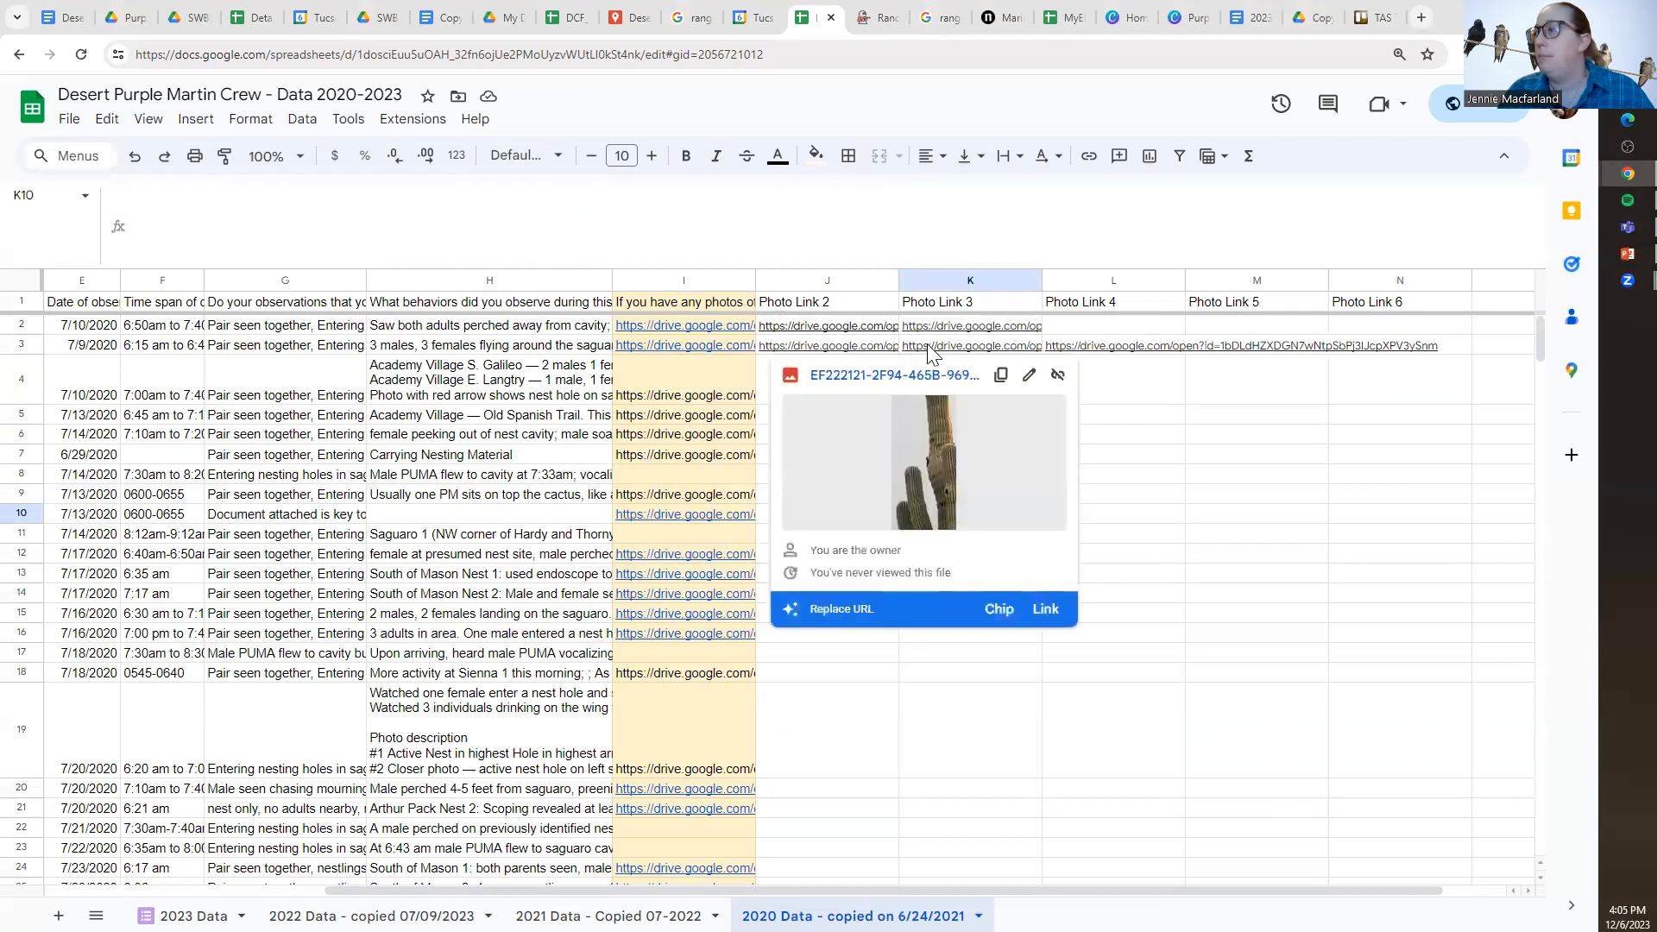
{"action": "mouse_move", "coordinate": [928, 352]}
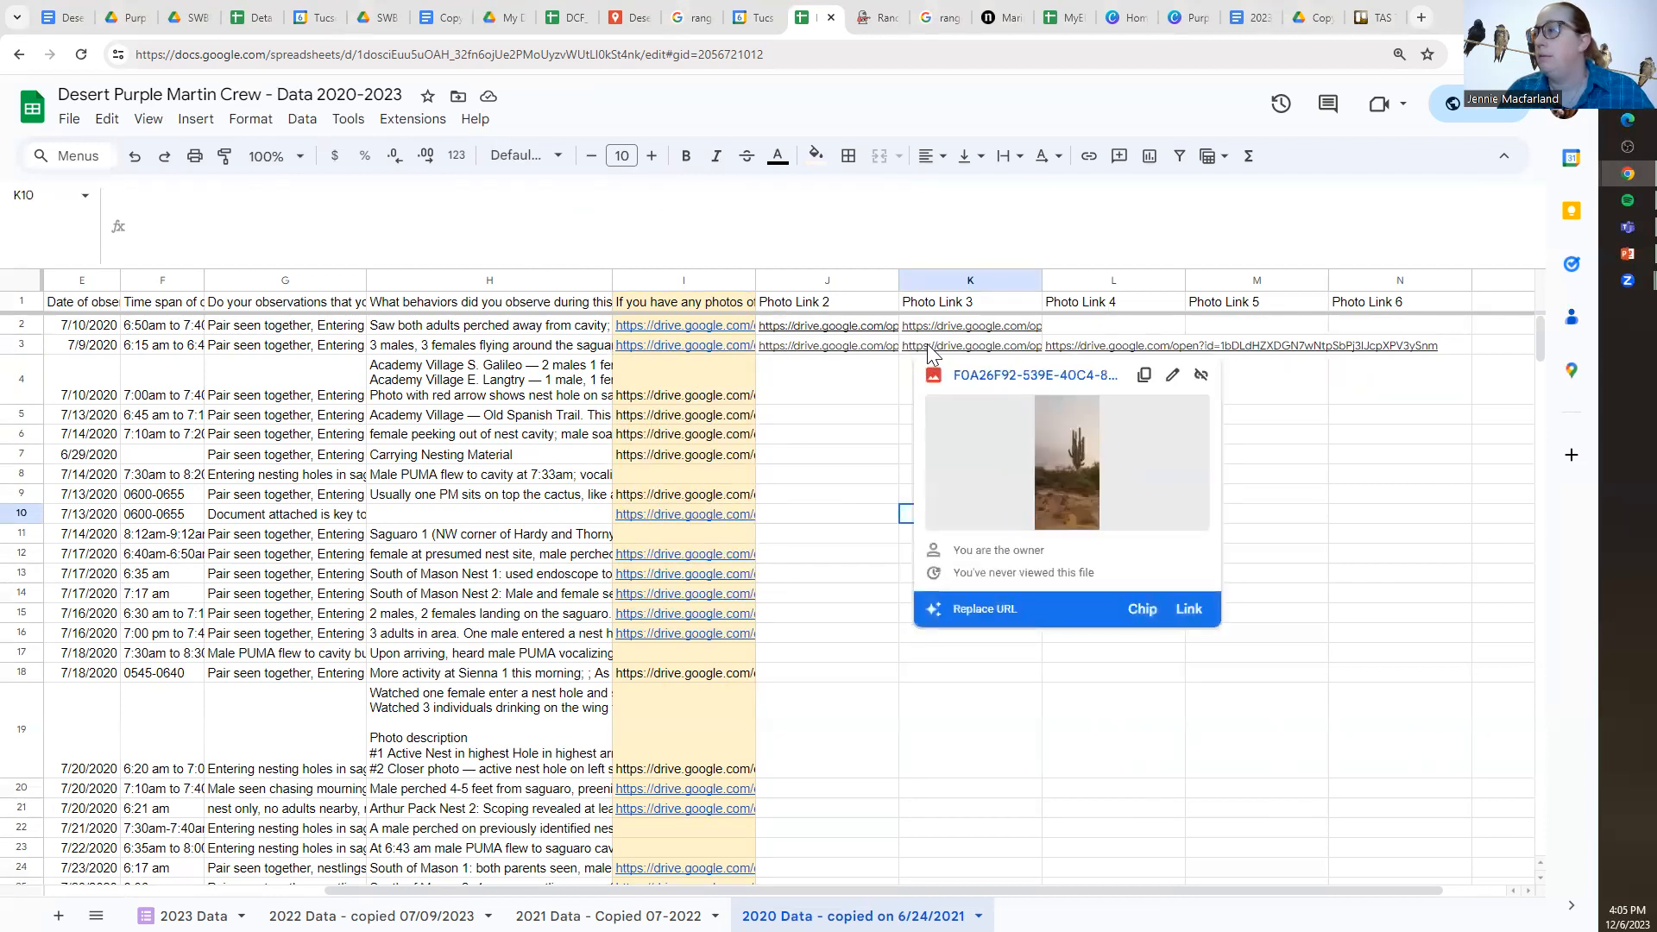
{"action": "mouse_move", "coordinate": [1087, 353]}
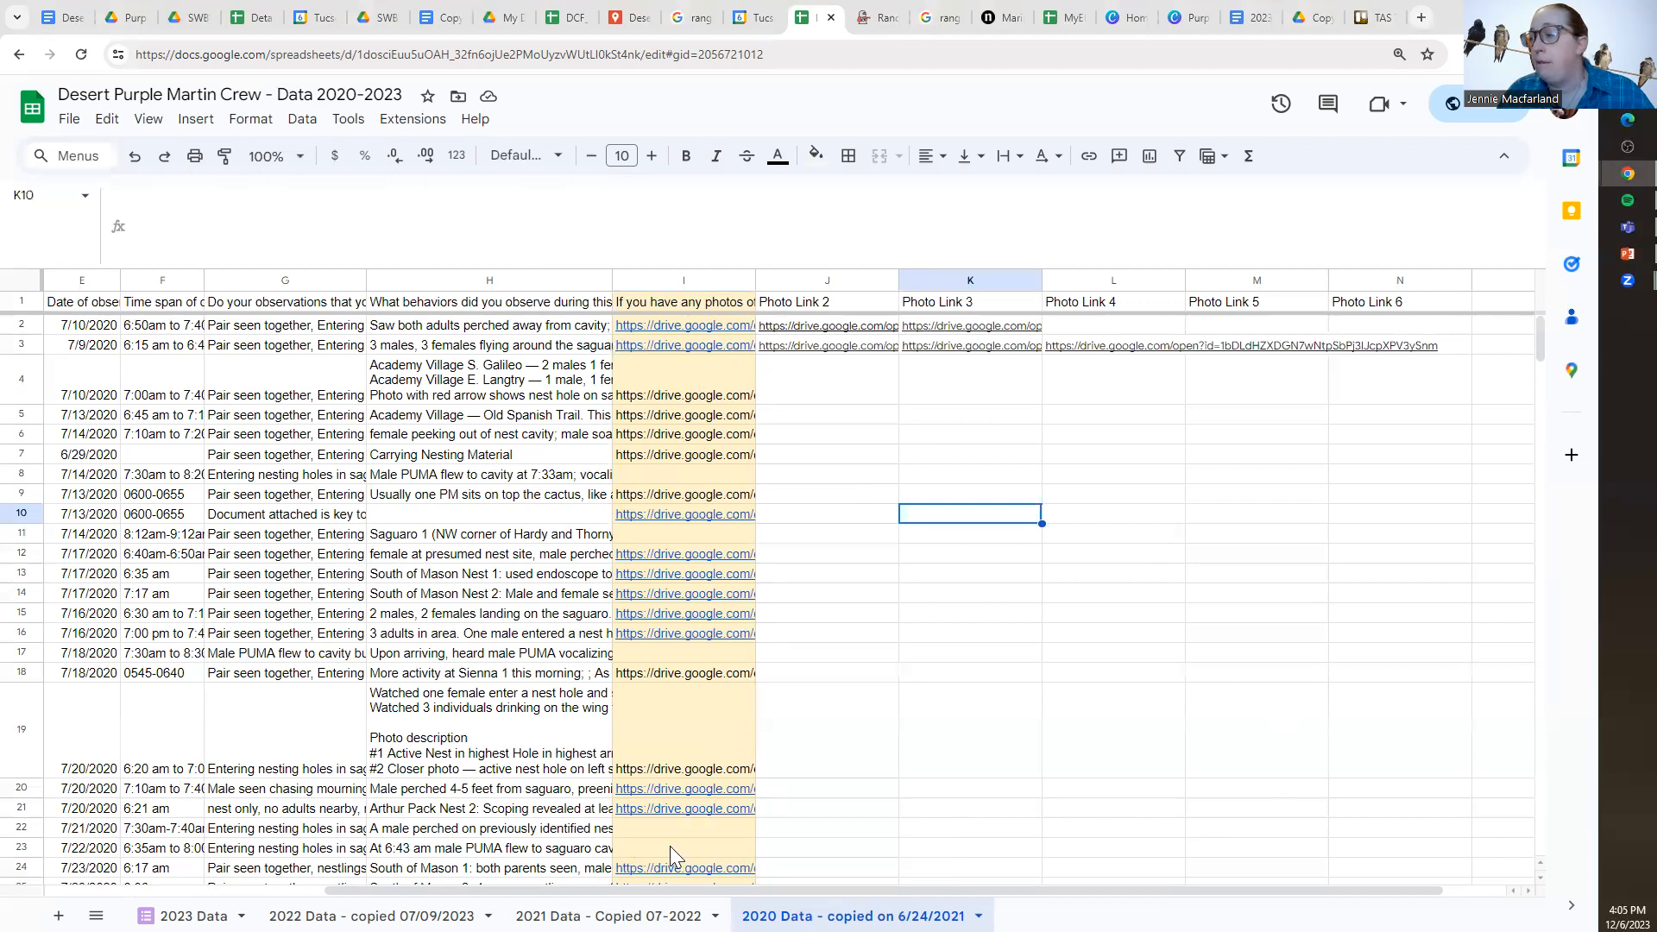
{"action": "left_click", "coordinate": [647, 915]}
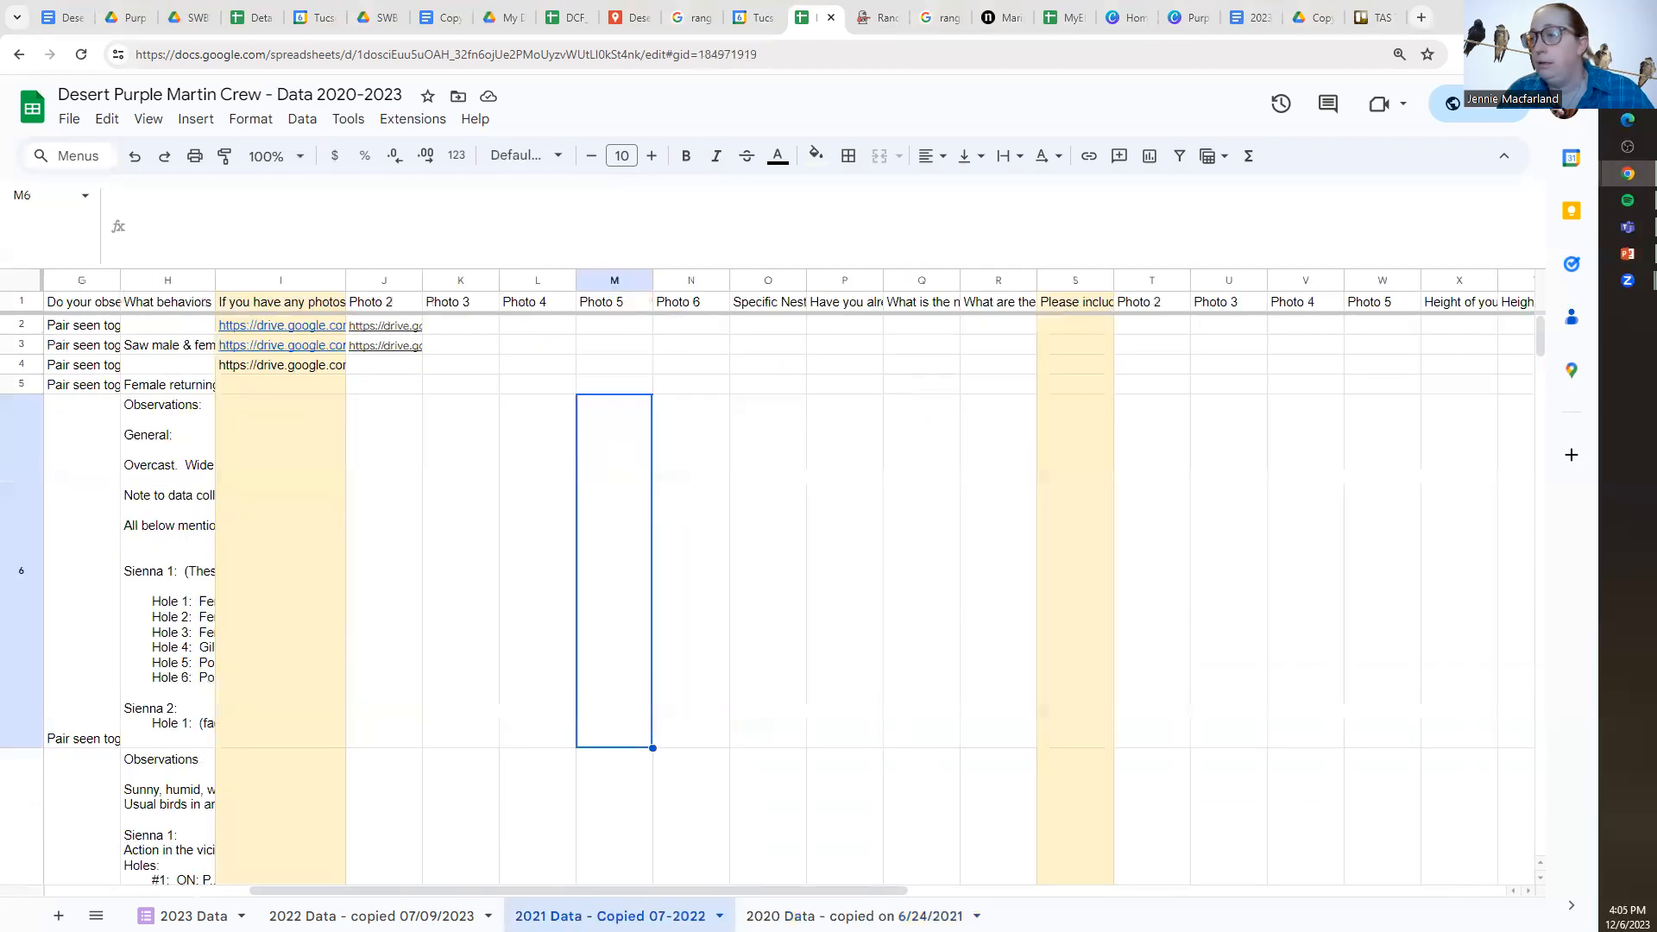
Move the second photo link from S48 into the Photo 2 cell T48, removing the trailing comma so S48 holds only the first link.
{"action": "mouse_move", "coordinate": [466, 890]}
{"action": "left_mouse_down"}
{"action": "mouse_move", "coordinate": [260, 889]}
{"action": "mouse_move", "coordinate": [495, 890]}
{"action": "left_mouse_up"}
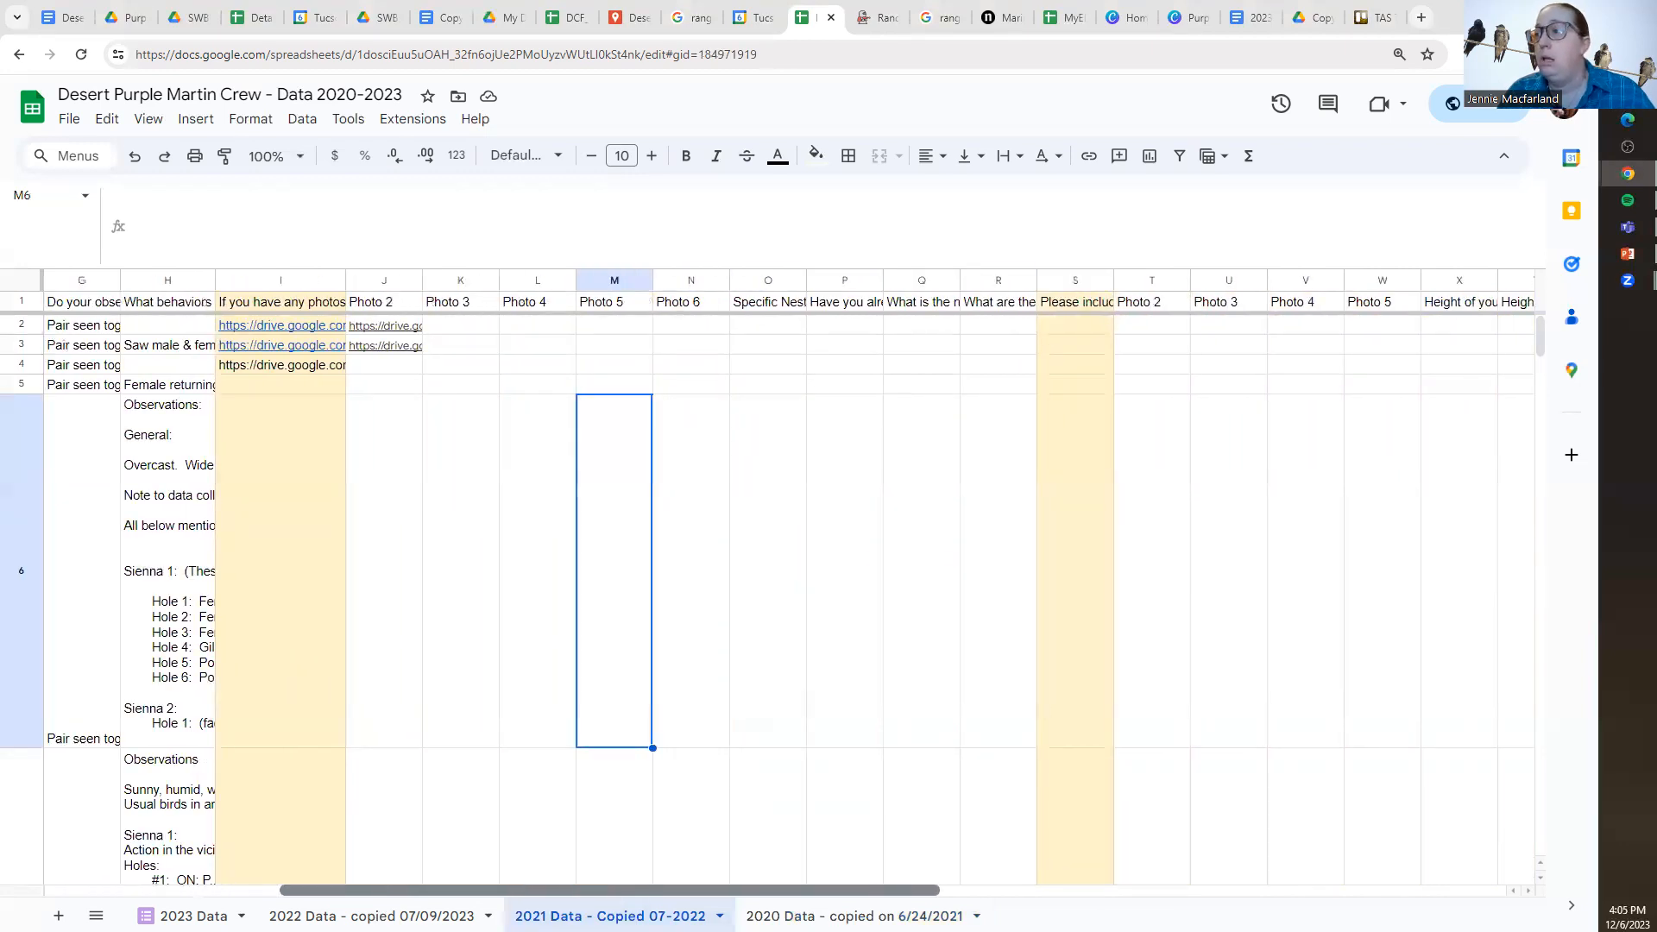
{"action": "left_click_drag", "start_coordinate": [494, 889], "coordinate": [455, 889]}
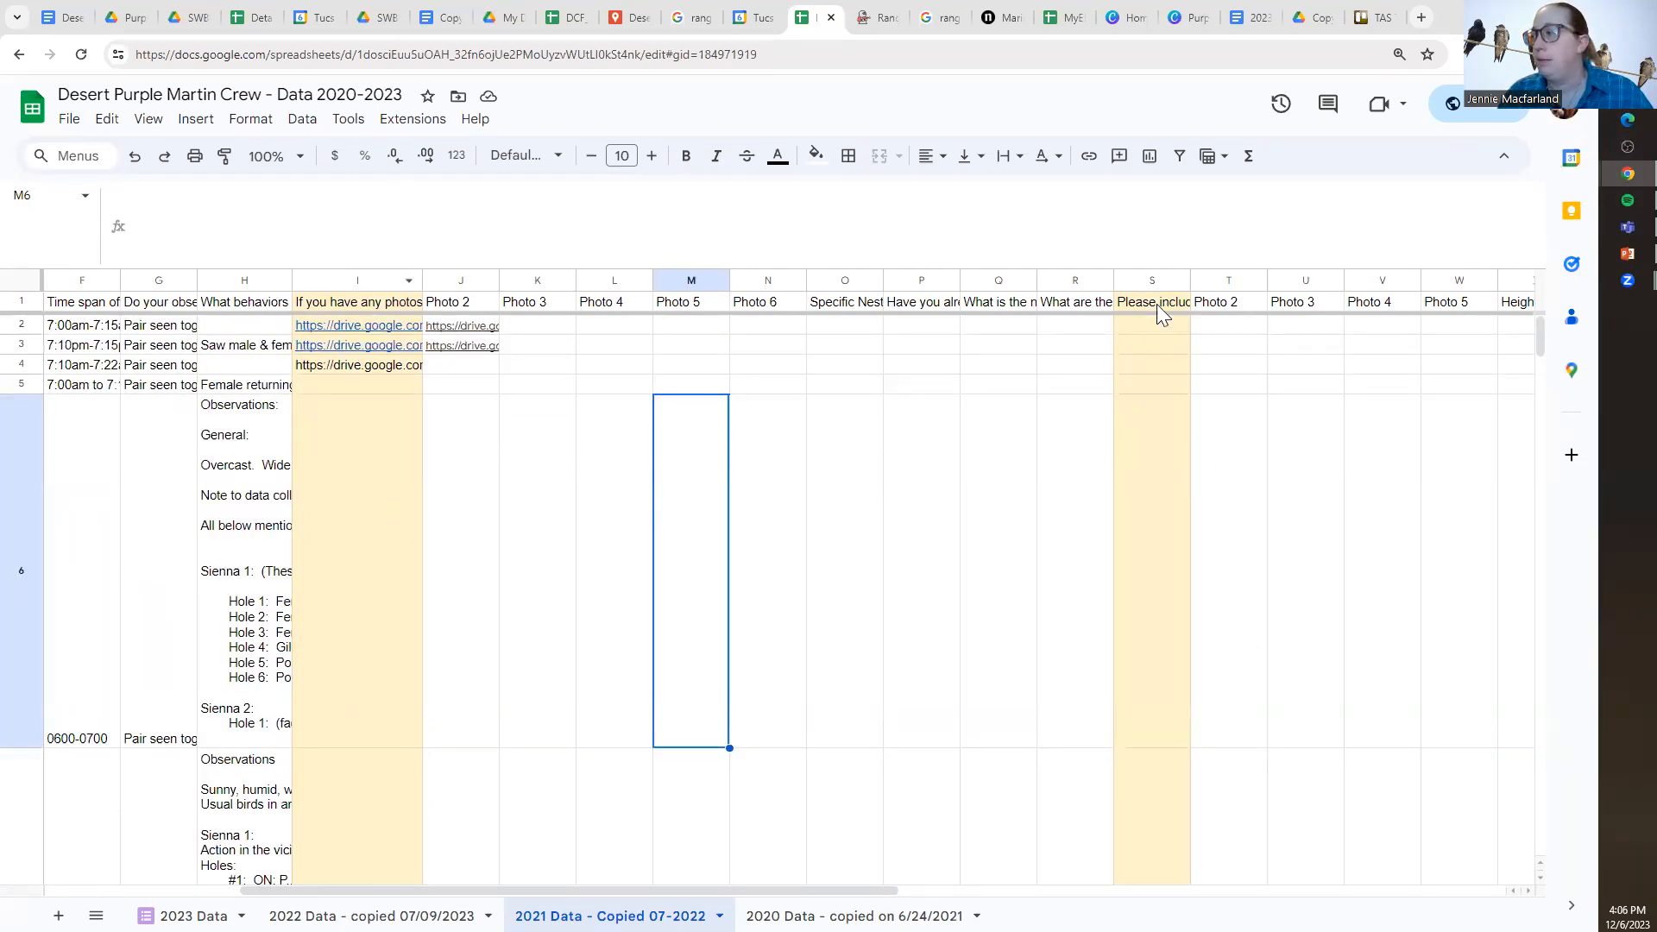
{"action": "scroll", "coordinate": [1140, 474], "scroll_direction": "down", "scroll_amount": 5}
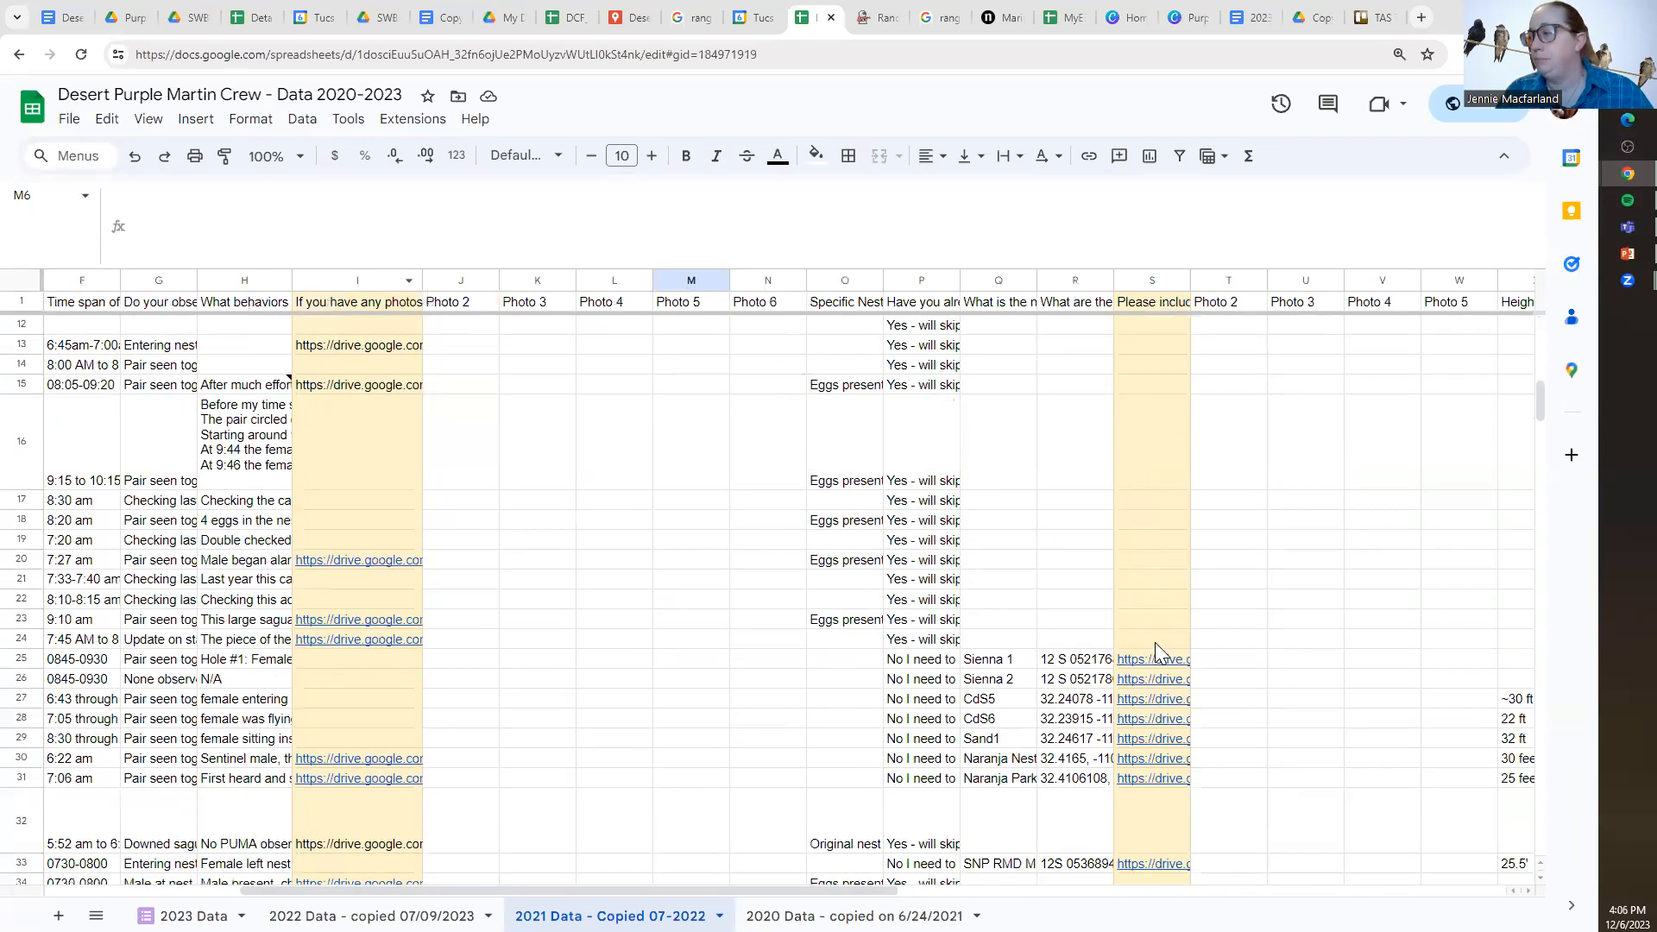
{"action": "scroll", "coordinate": [1208, 503], "scroll_direction": "down", "scroll_amount": 1}
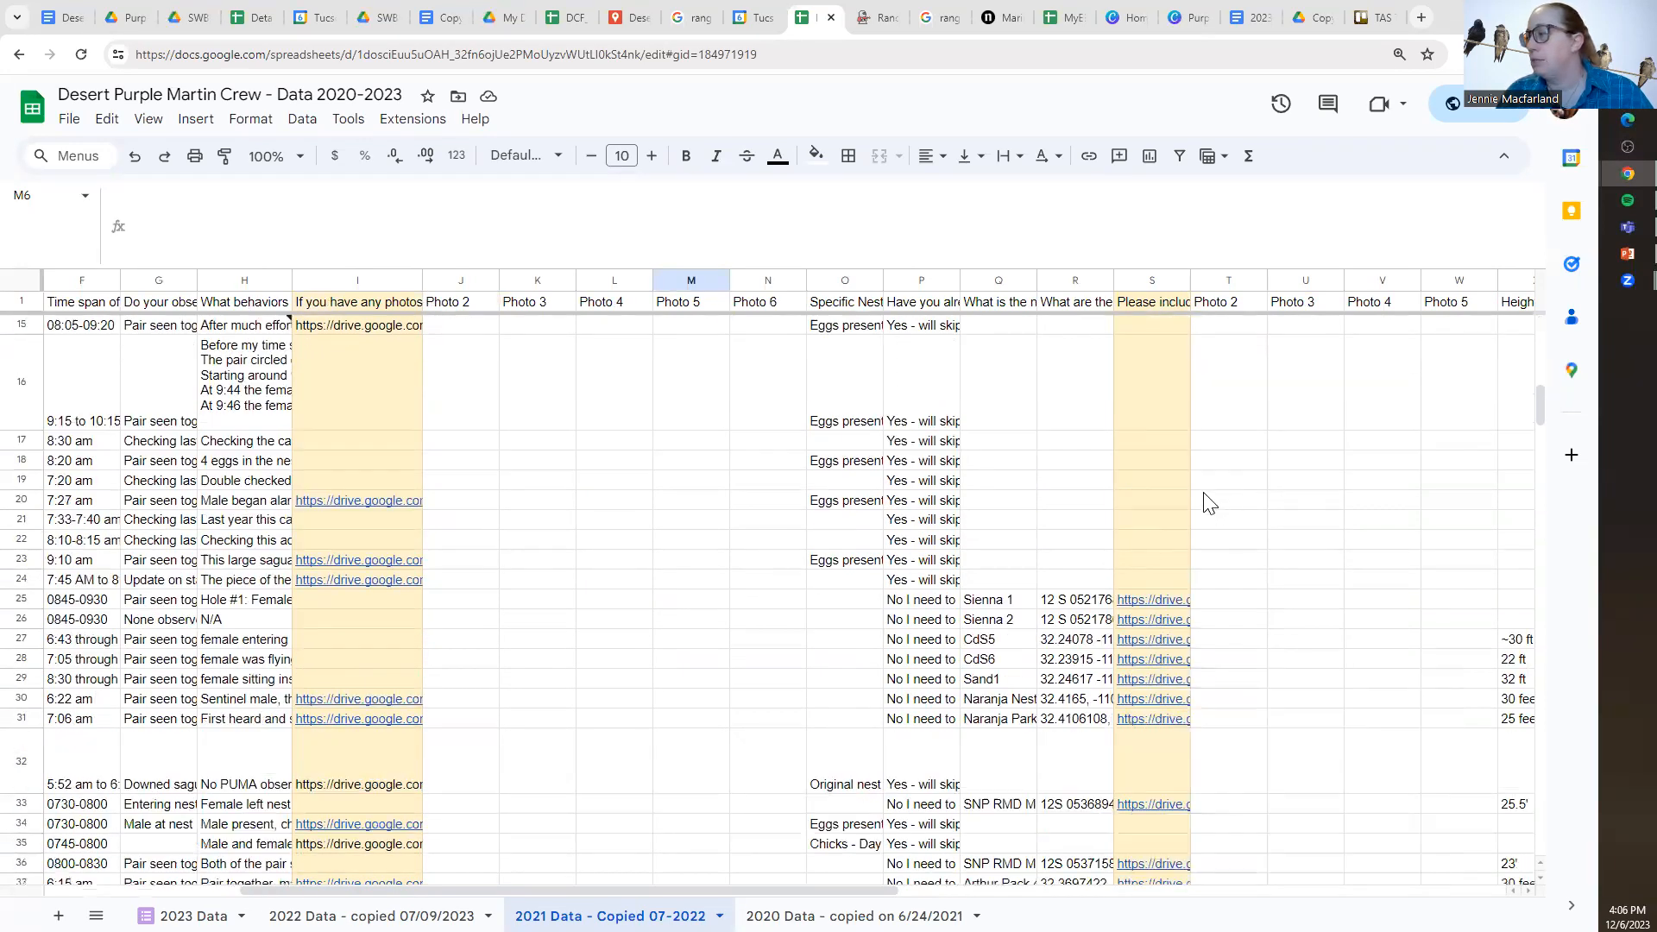
{"action": "scroll", "coordinate": [1208, 503], "scroll_direction": "down", "scroll_amount": 4}
{"action": "left_click", "coordinate": [1163, 801]}
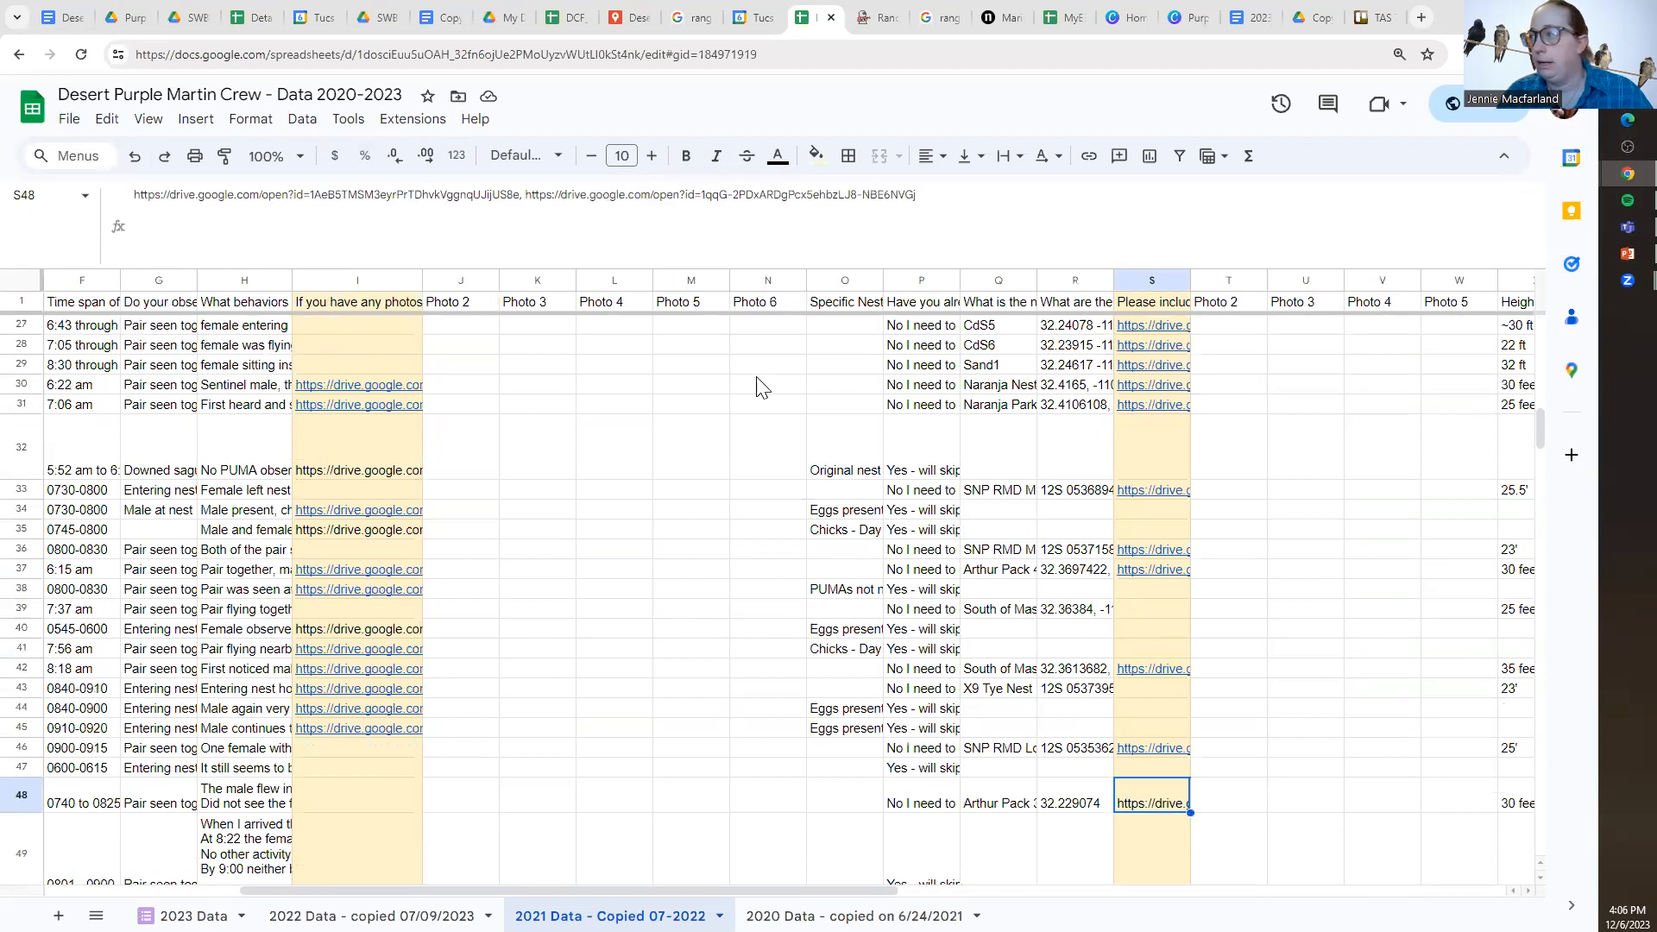
{"action": "left_click_drag", "start_coordinate": [918, 195], "coordinate": [529, 217]}
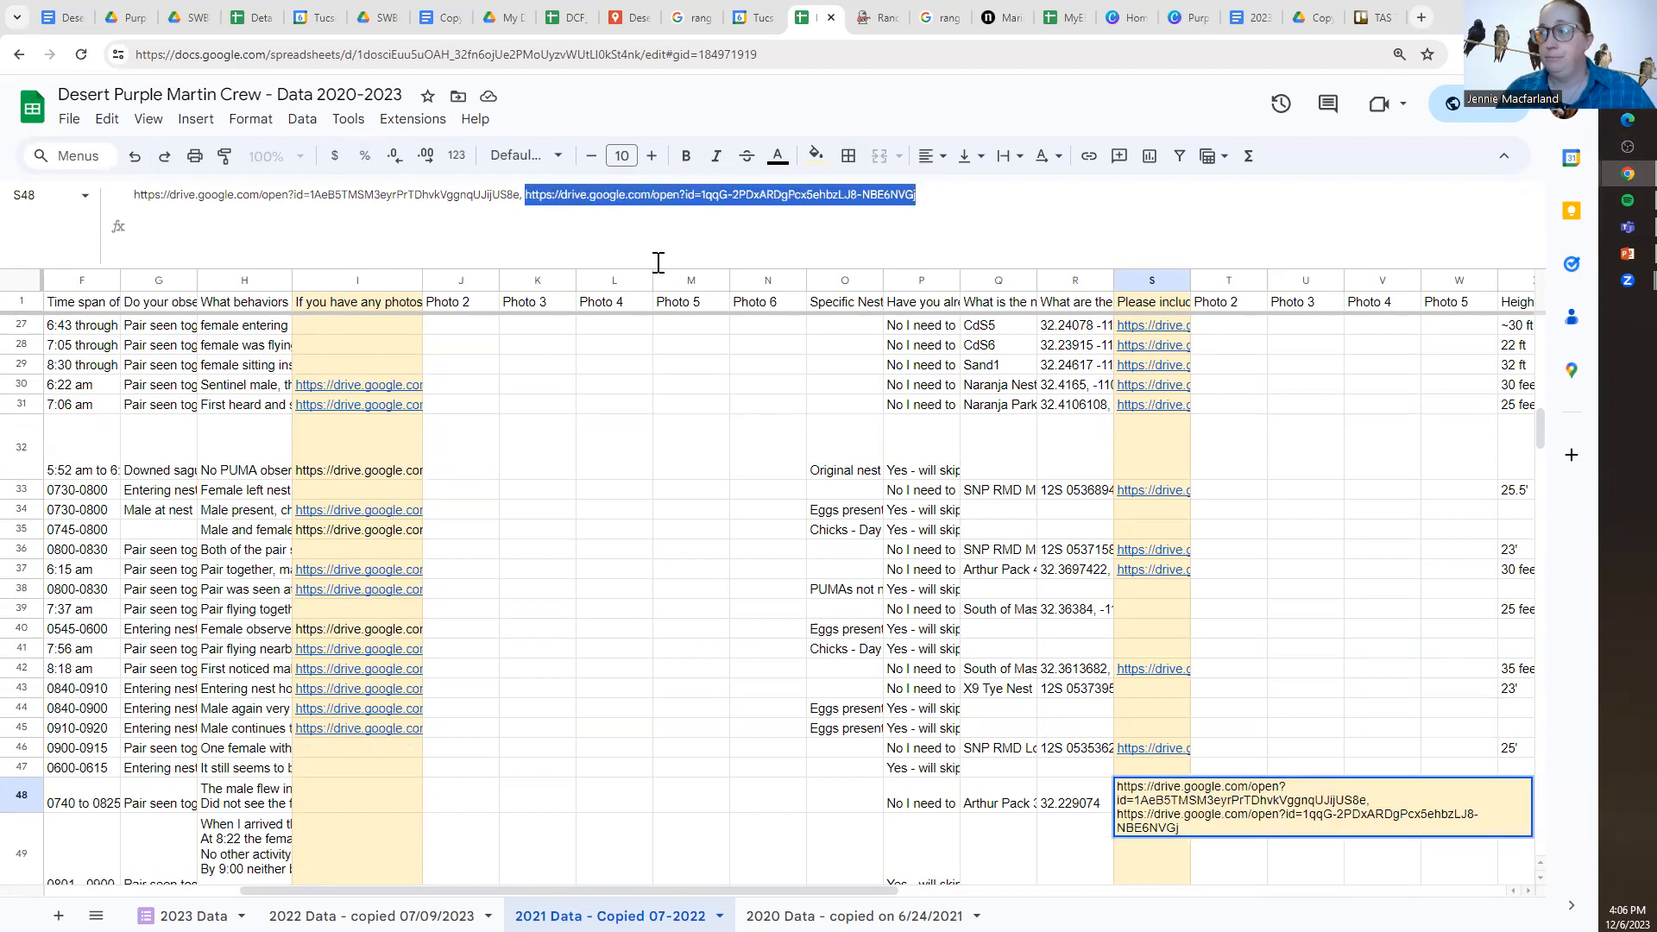
{"action": "key", "text": "BackSpace"}
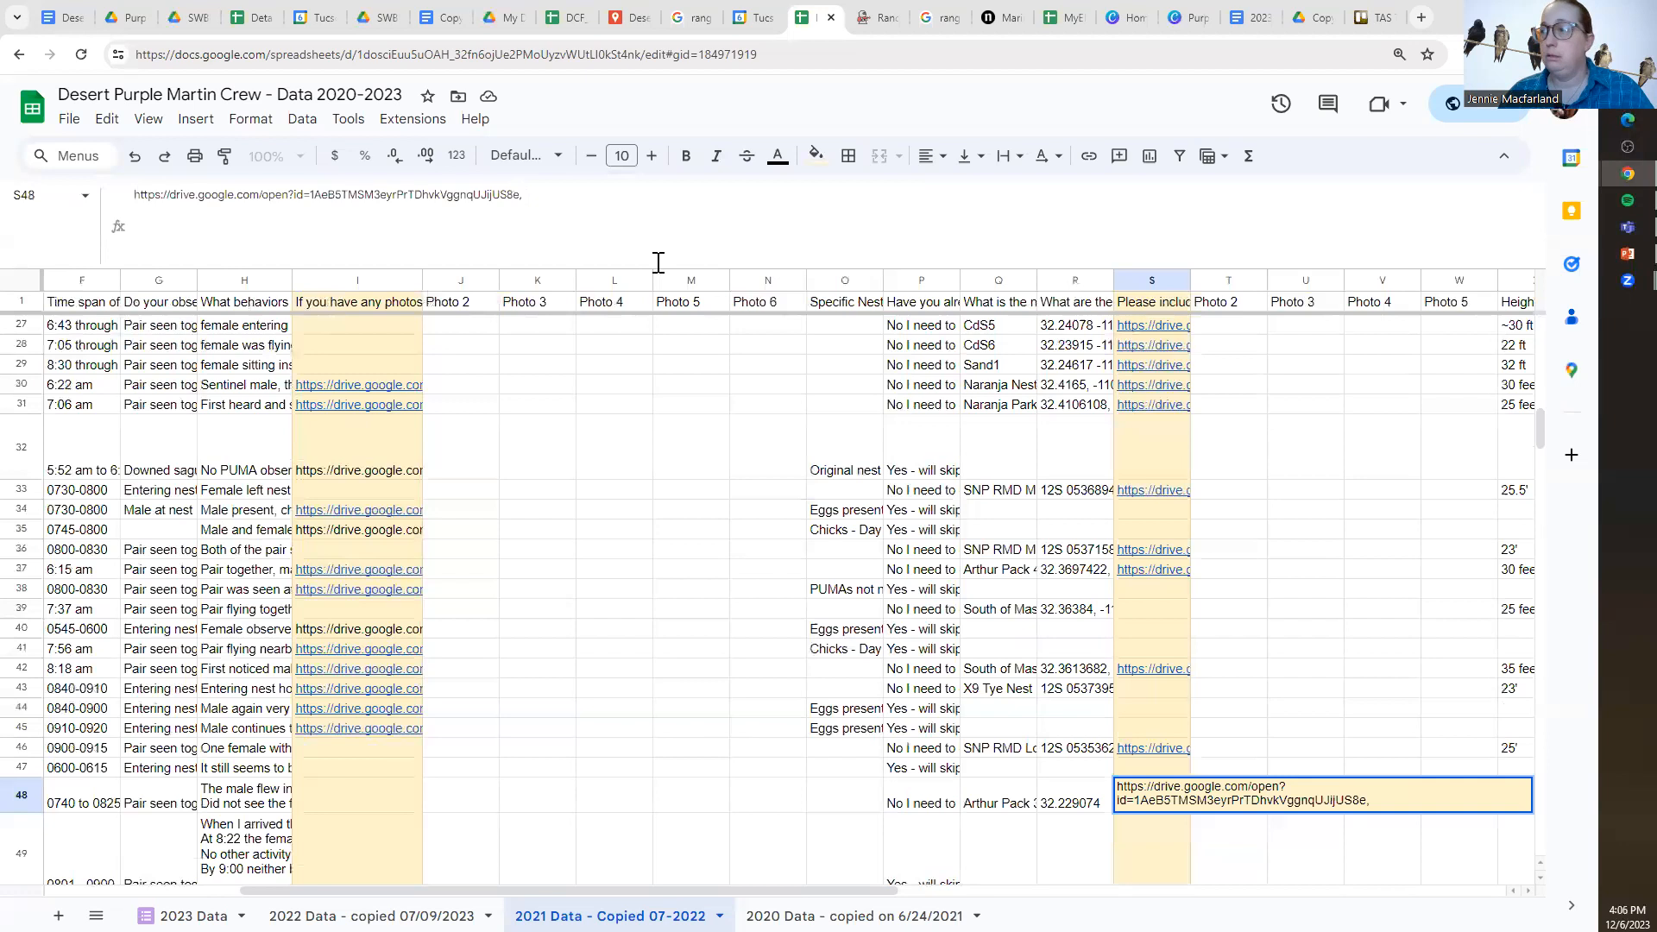
{"action": "left_click", "coordinate": [608, 695]}
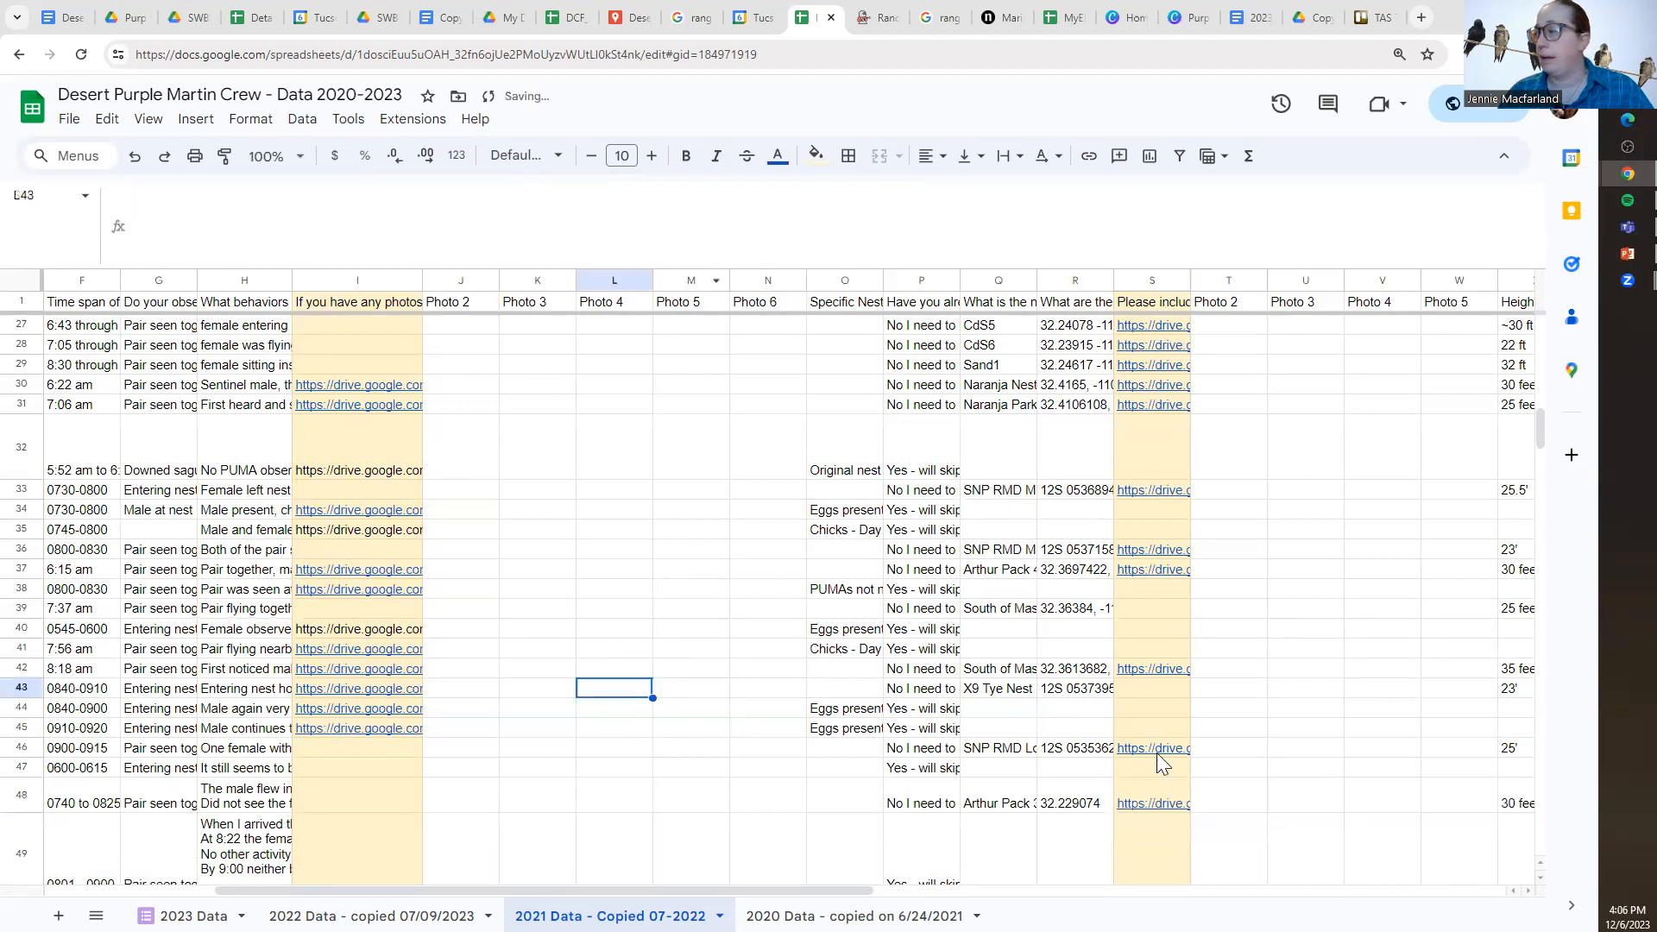
{"action": "left_click", "coordinate": [1227, 809]}
{"action": "key", "text": "ctrl+v"}
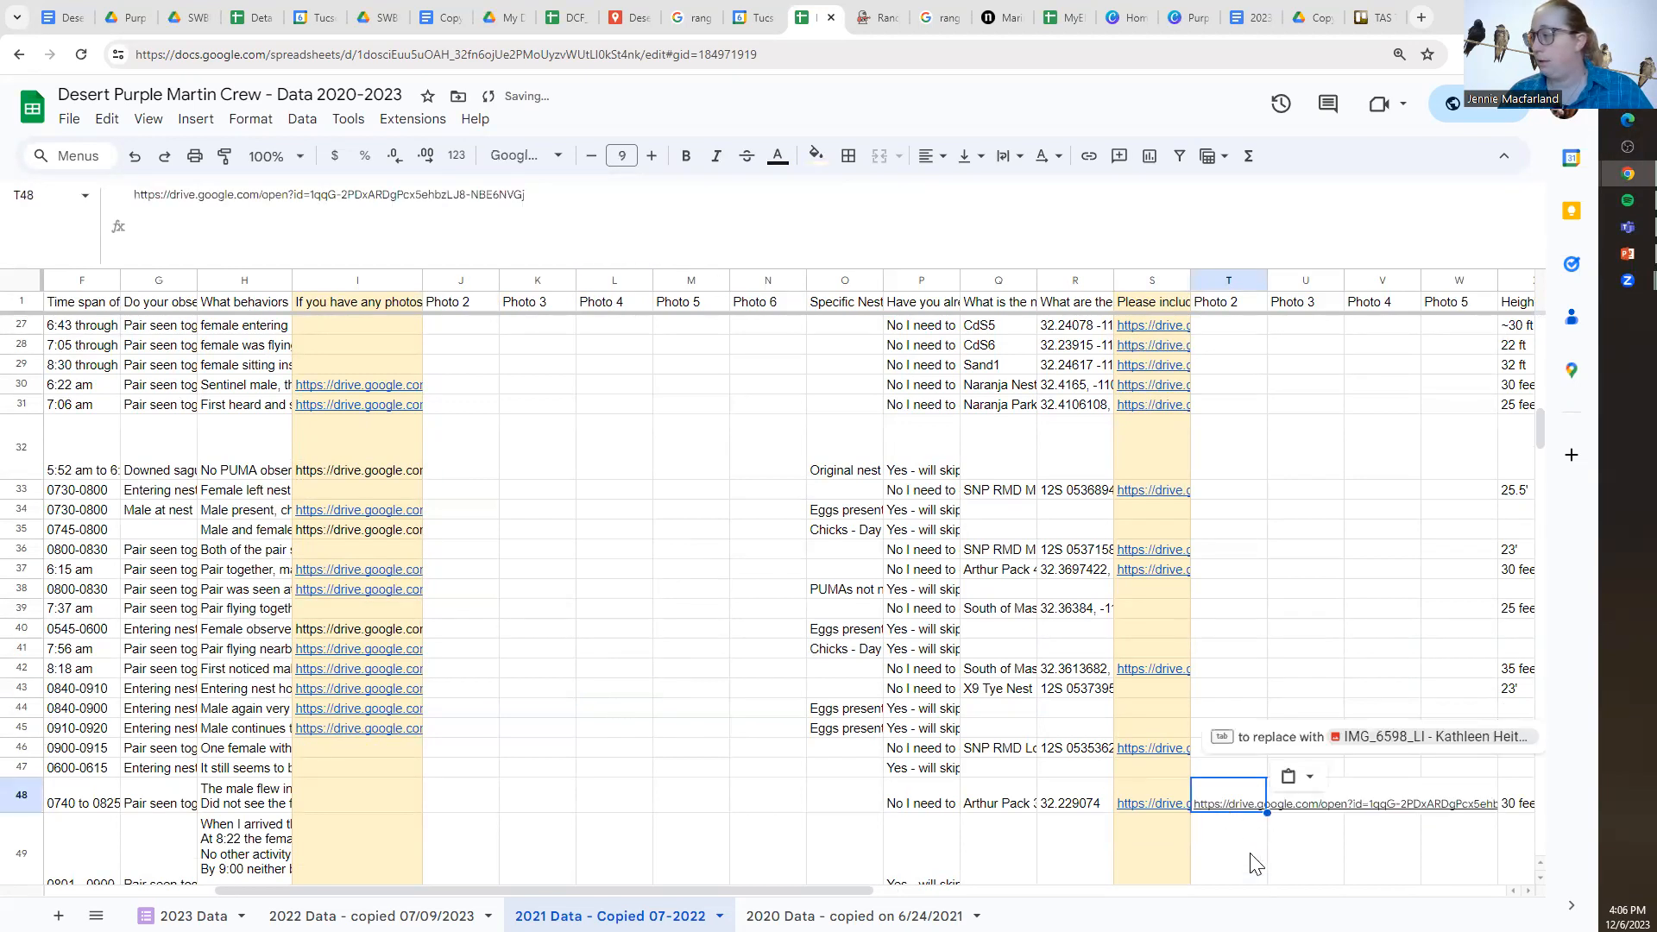
{"action": "key", "text": "Return"}
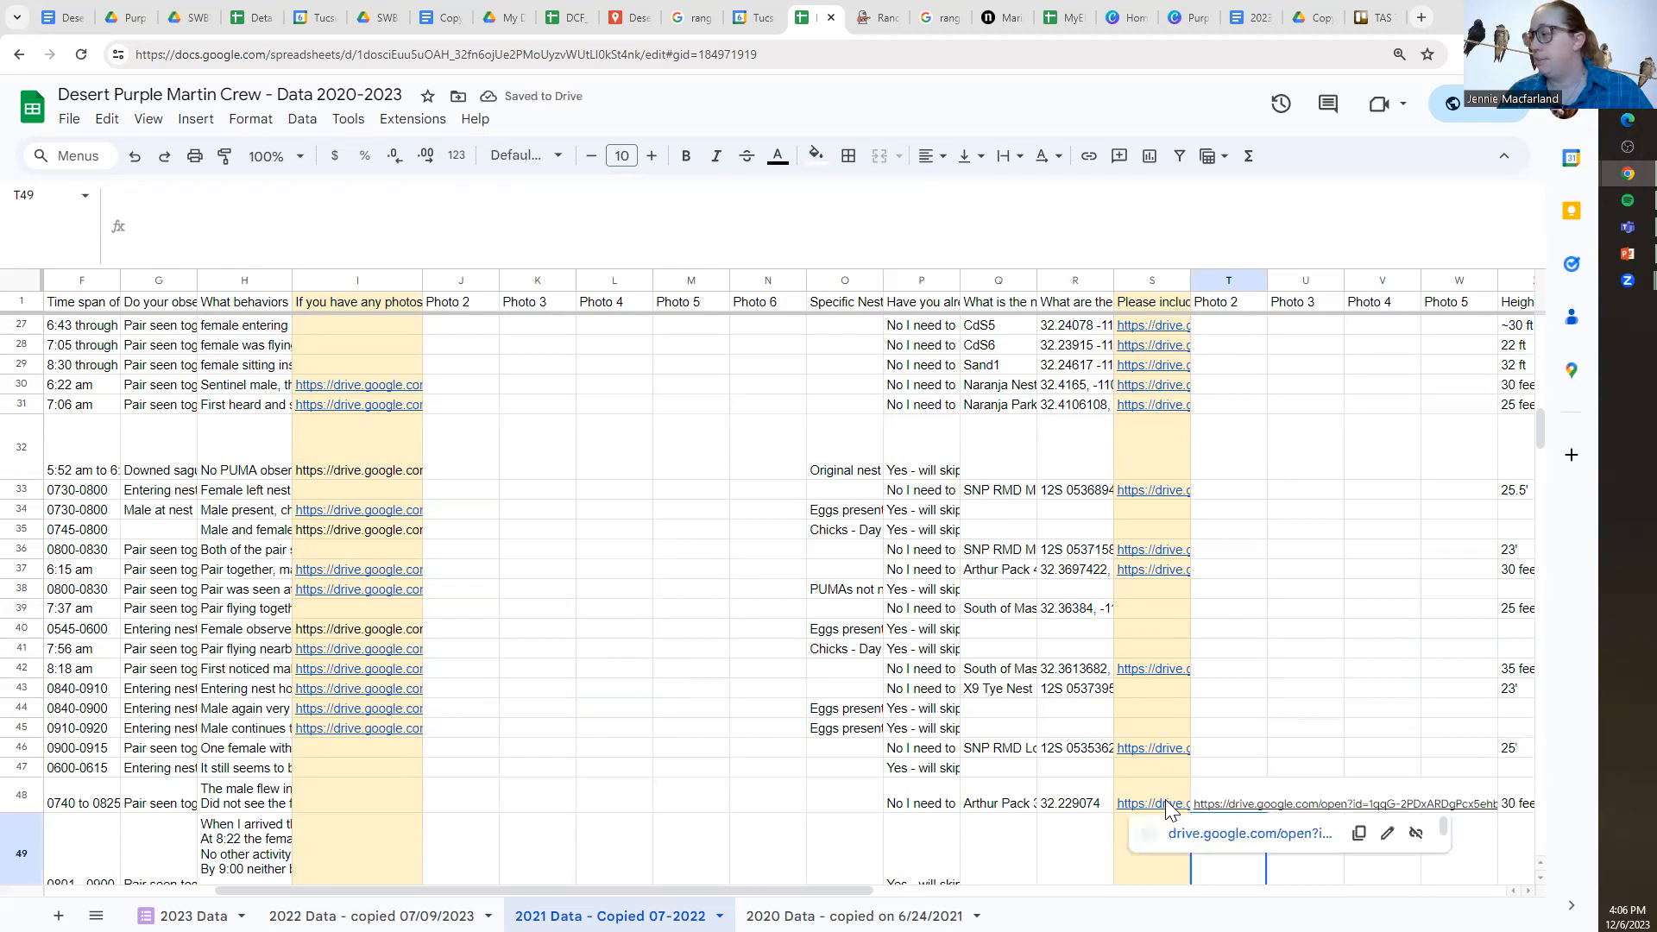
Preview the photo behind the remaining link in cell S48.
{"action": "scroll", "coordinate": [1162, 736], "scroll_direction": "down", "scroll_amount": 1}
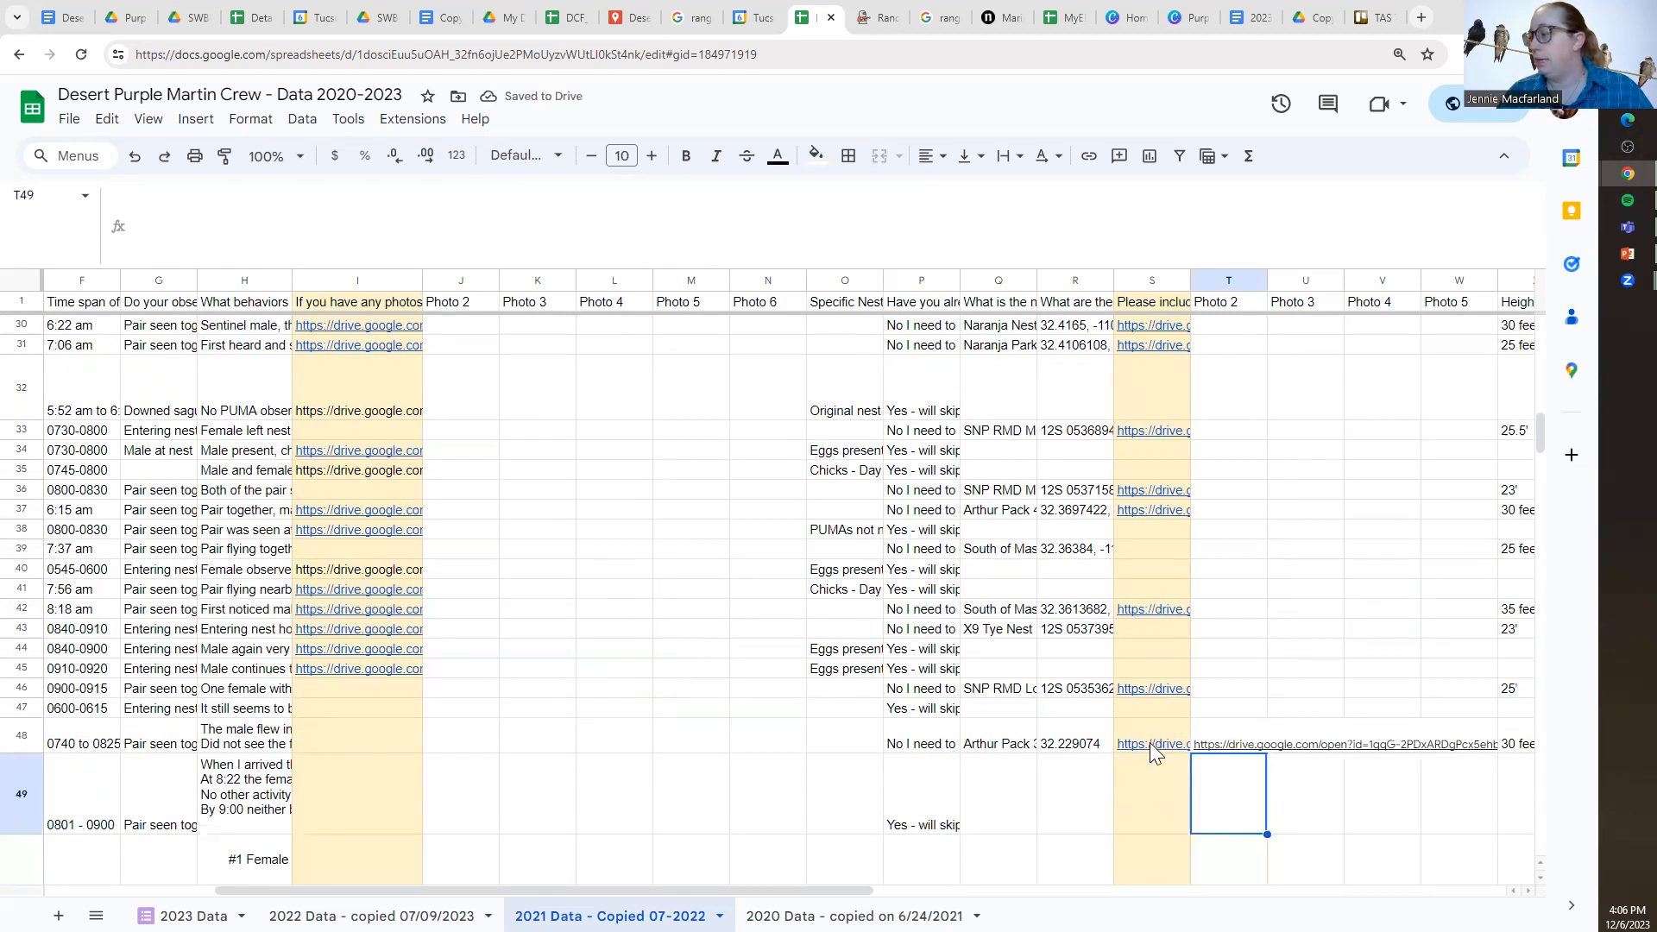
{"action": "scroll", "coordinate": [1149, 743], "scroll_direction": "down", "scroll_amount": 2}
{"action": "left_click", "coordinate": [1158, 604]}
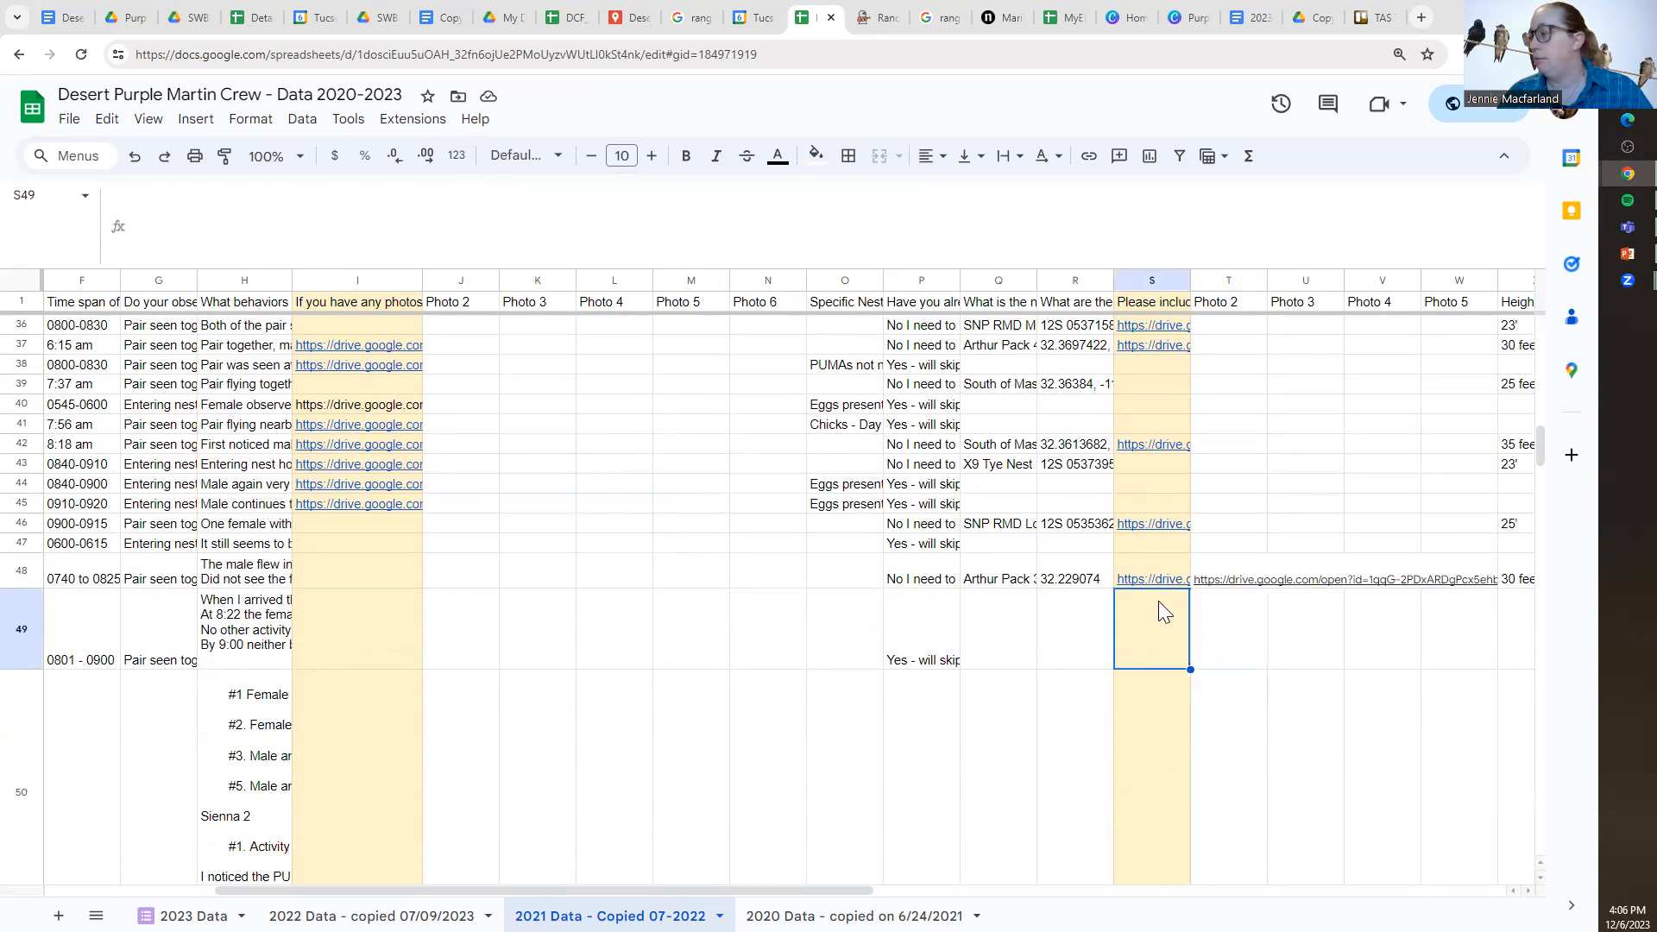
{"action": "left_click", "coordinate": [1164, 562]}
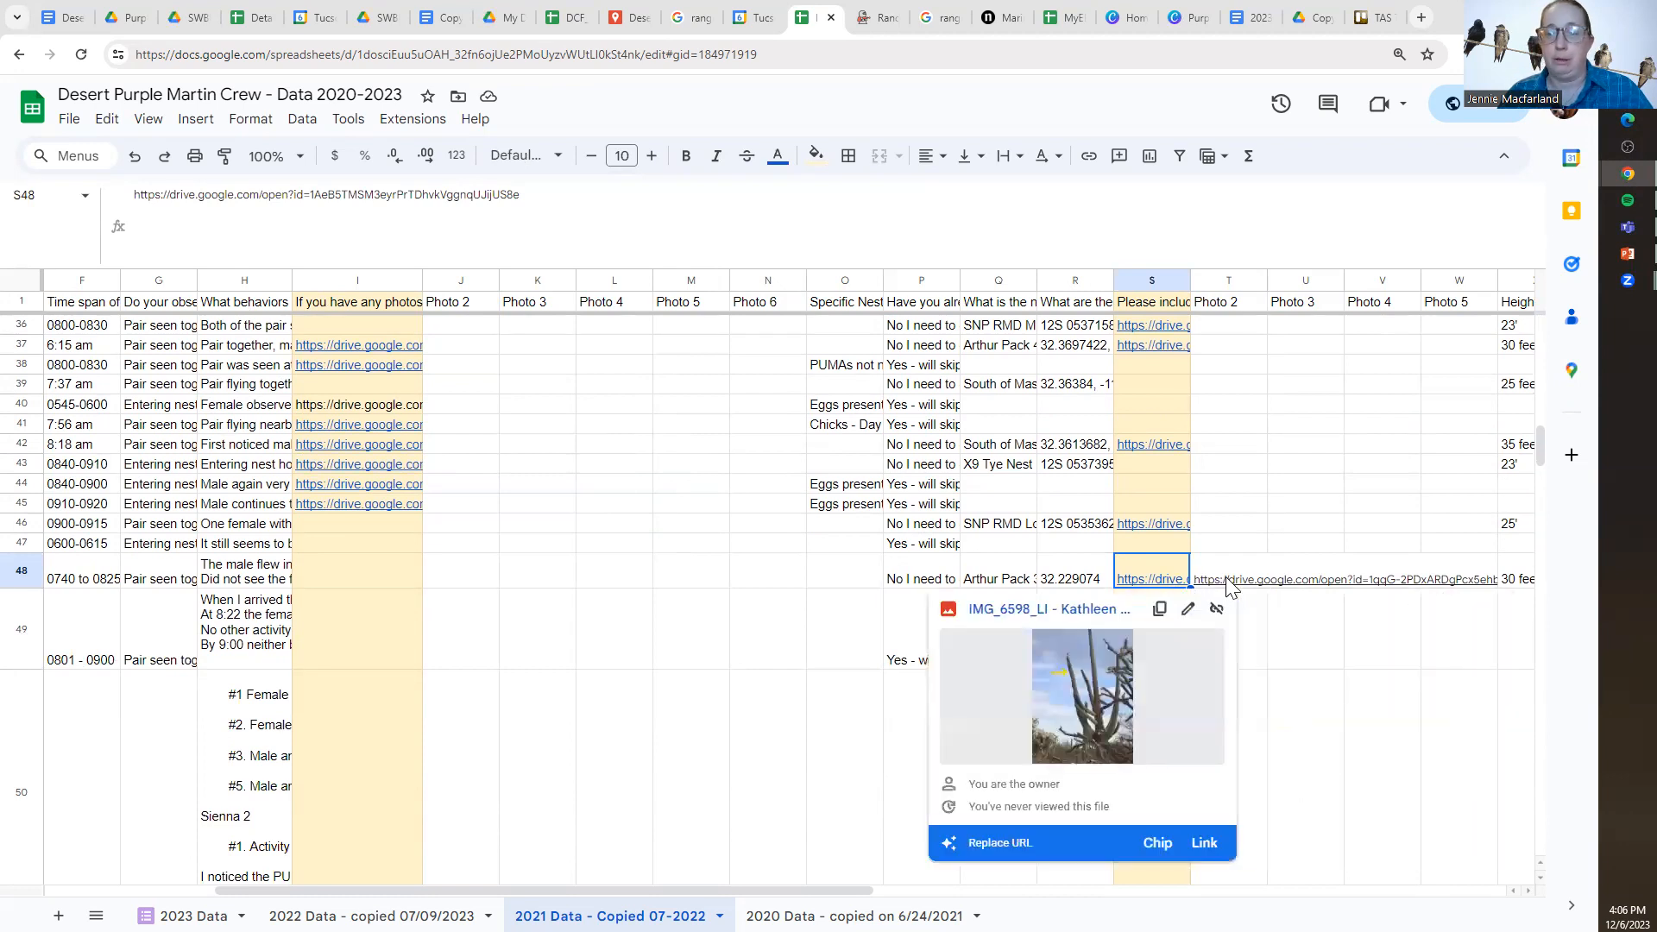
{"action": "left_click", "coordinate": [632, 631]}
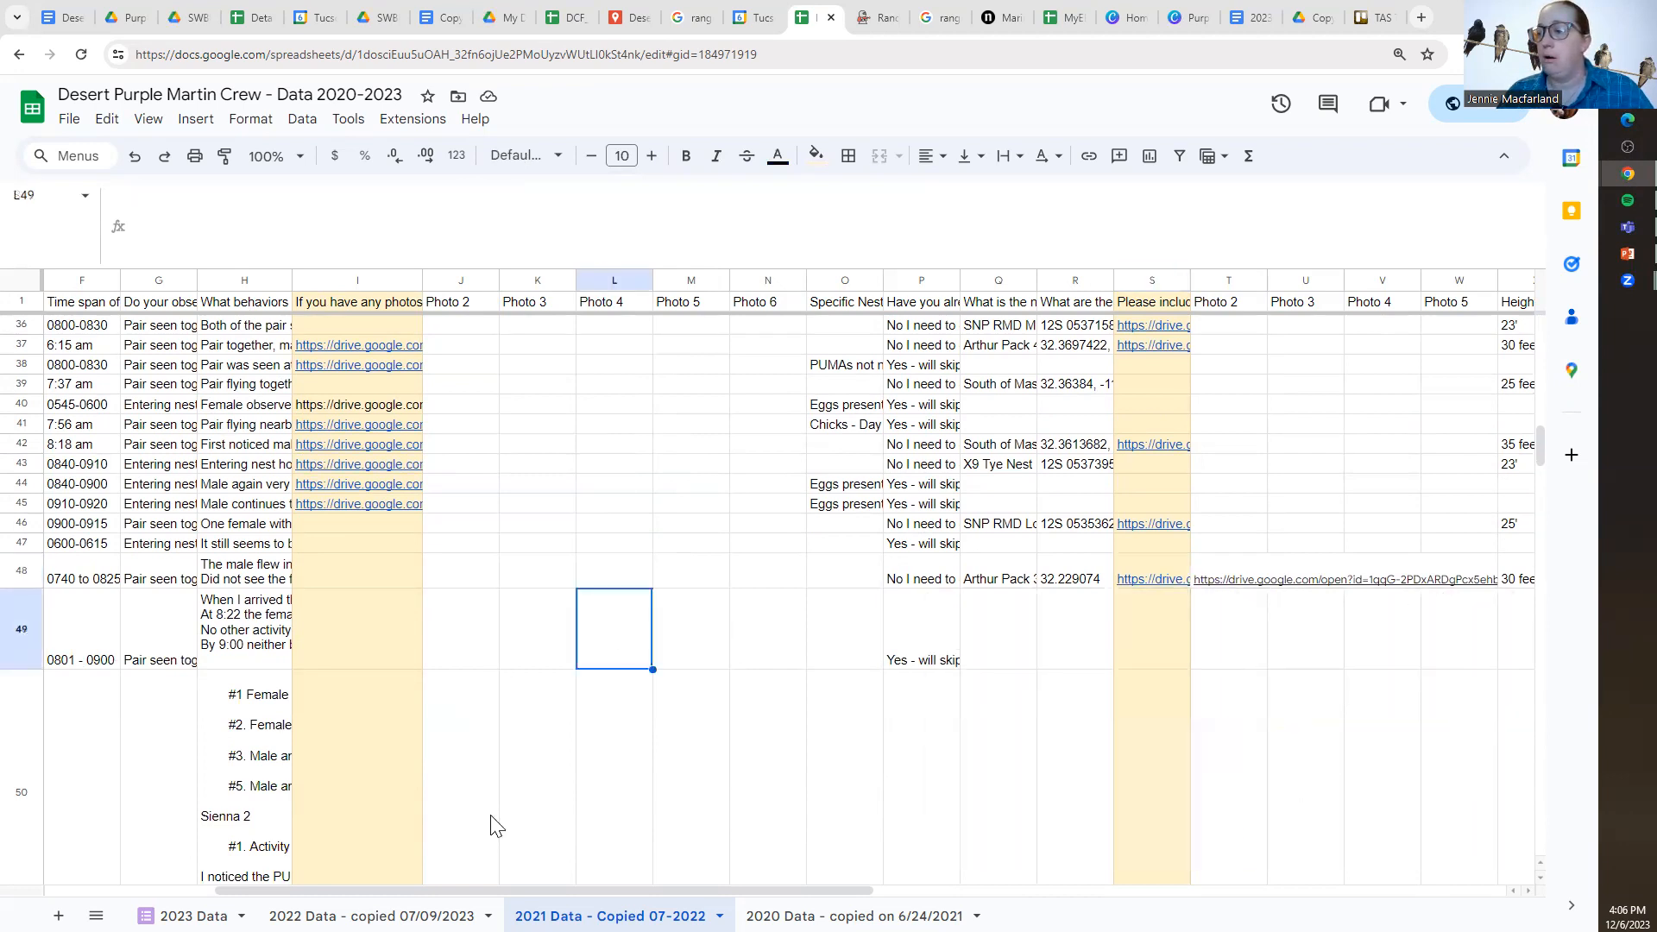
Examine the photo links in cell I4 and look over the observation photo column in the first rows of the 2021 sheet.
{"action": "left_click_drag", "start_coordinate": [511, 890], "coordinate": [343, 889]}
{"action": "scroll", "coordinate": [607, 664], "scroll_direction": "up", "scroll_amount": 4}
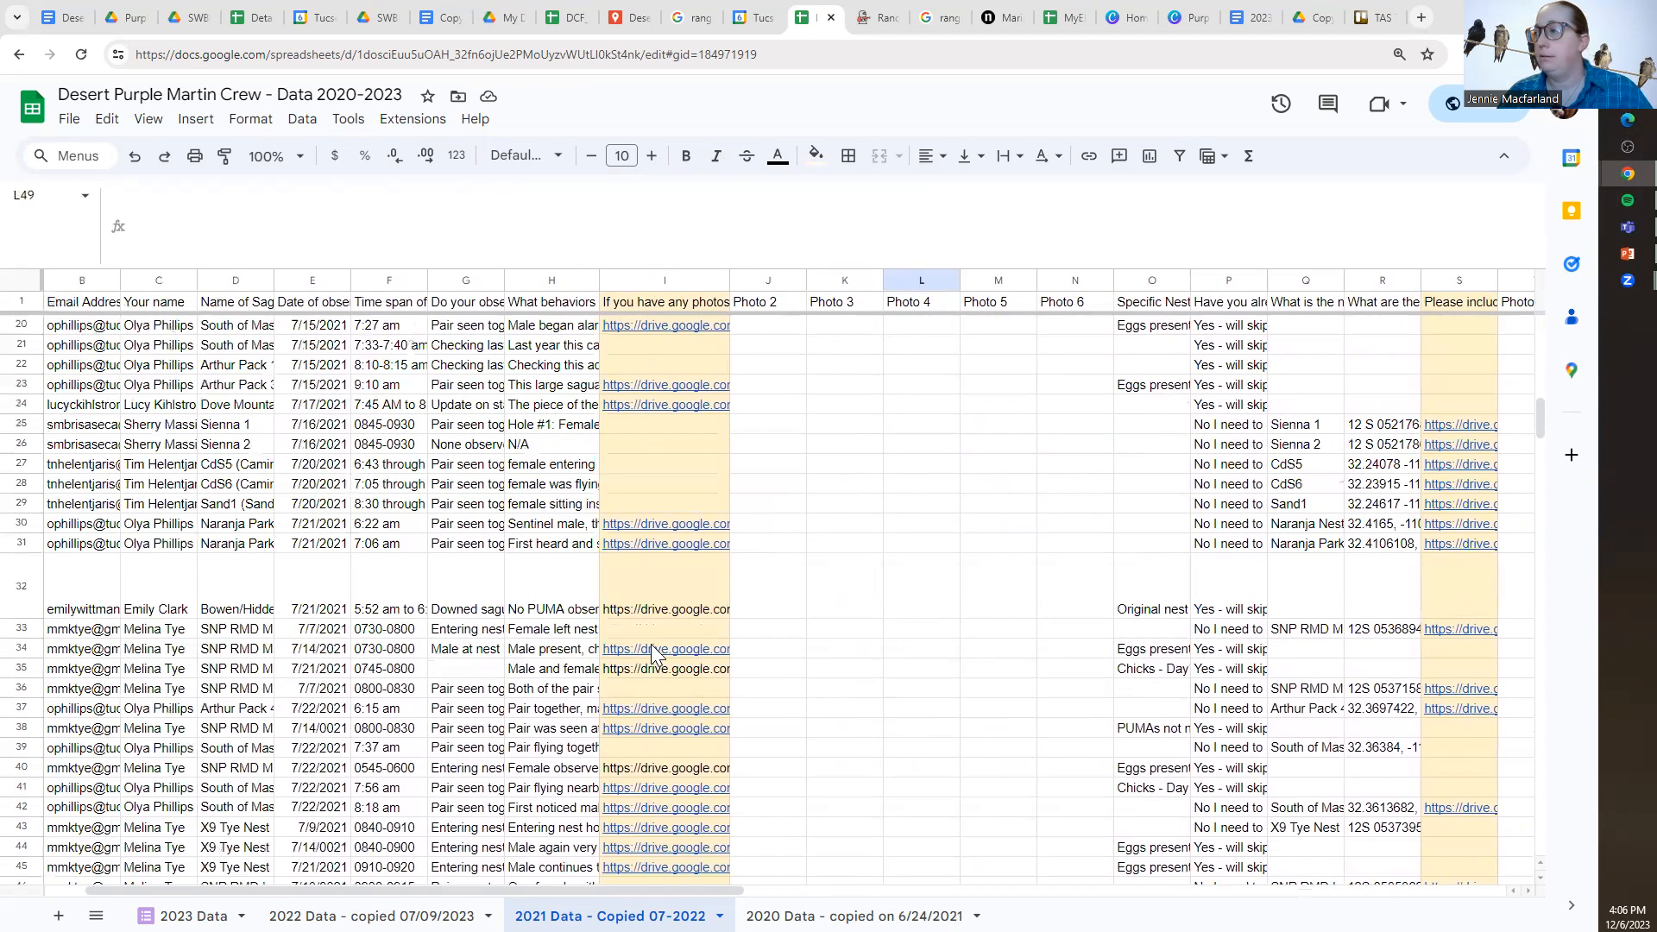
{"action": "scroll", "coordinate": [652, 656], "scroll_direction": "up", "scroll_amount": 6}
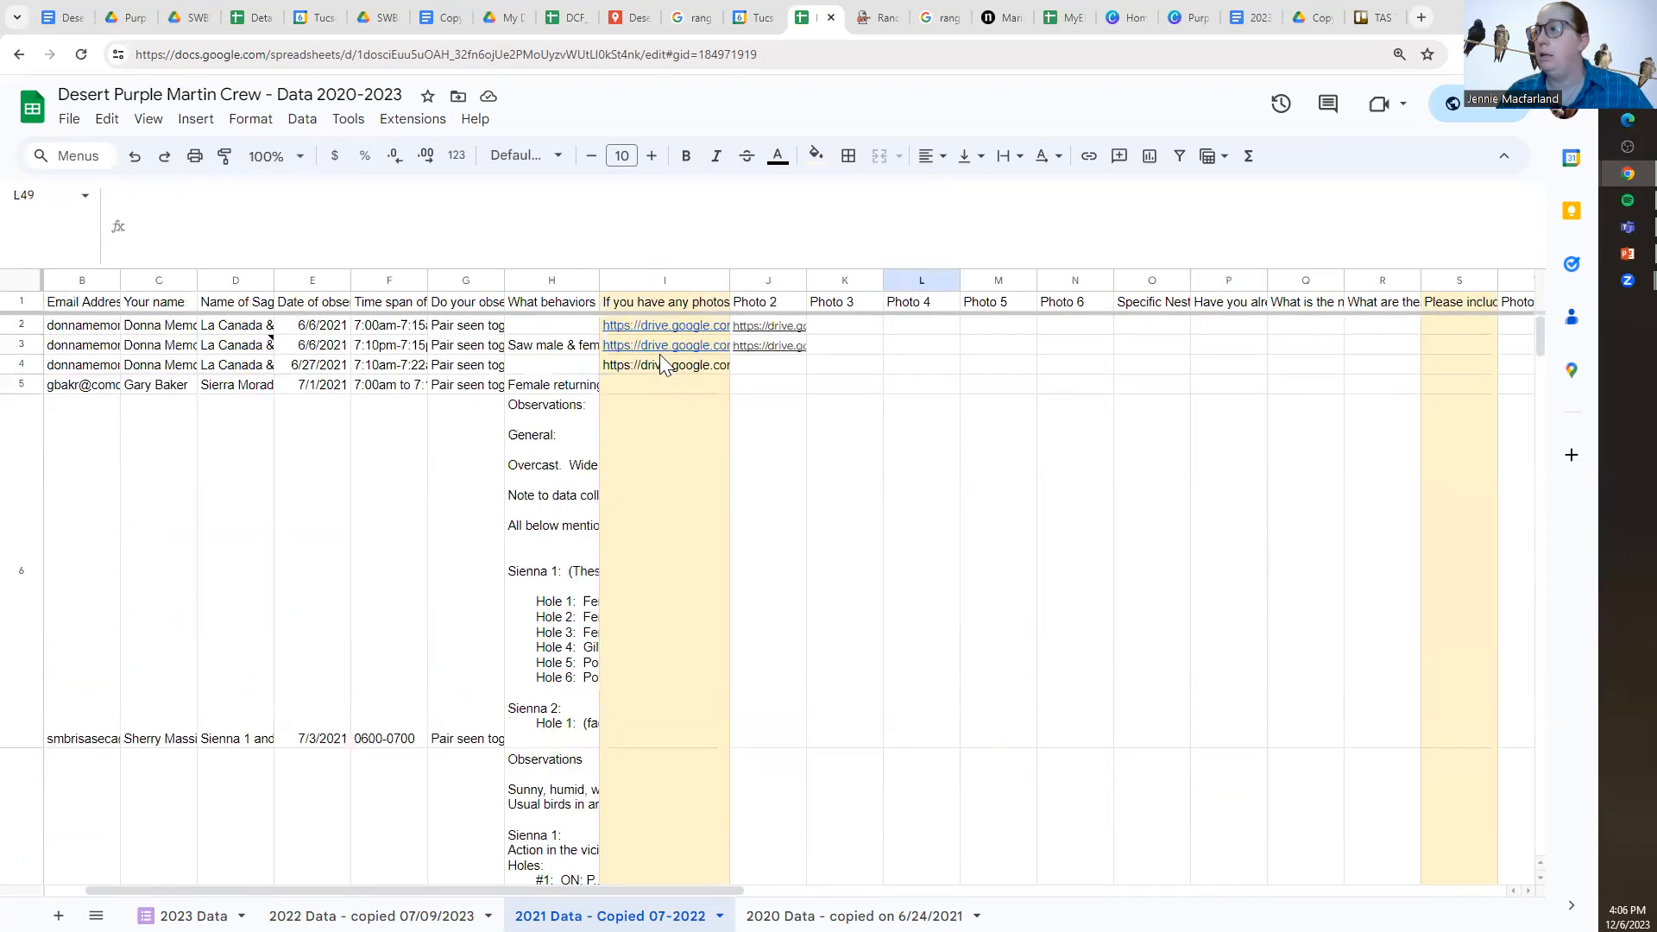
{"action": "left_click", "coordinate": [661, 360]}
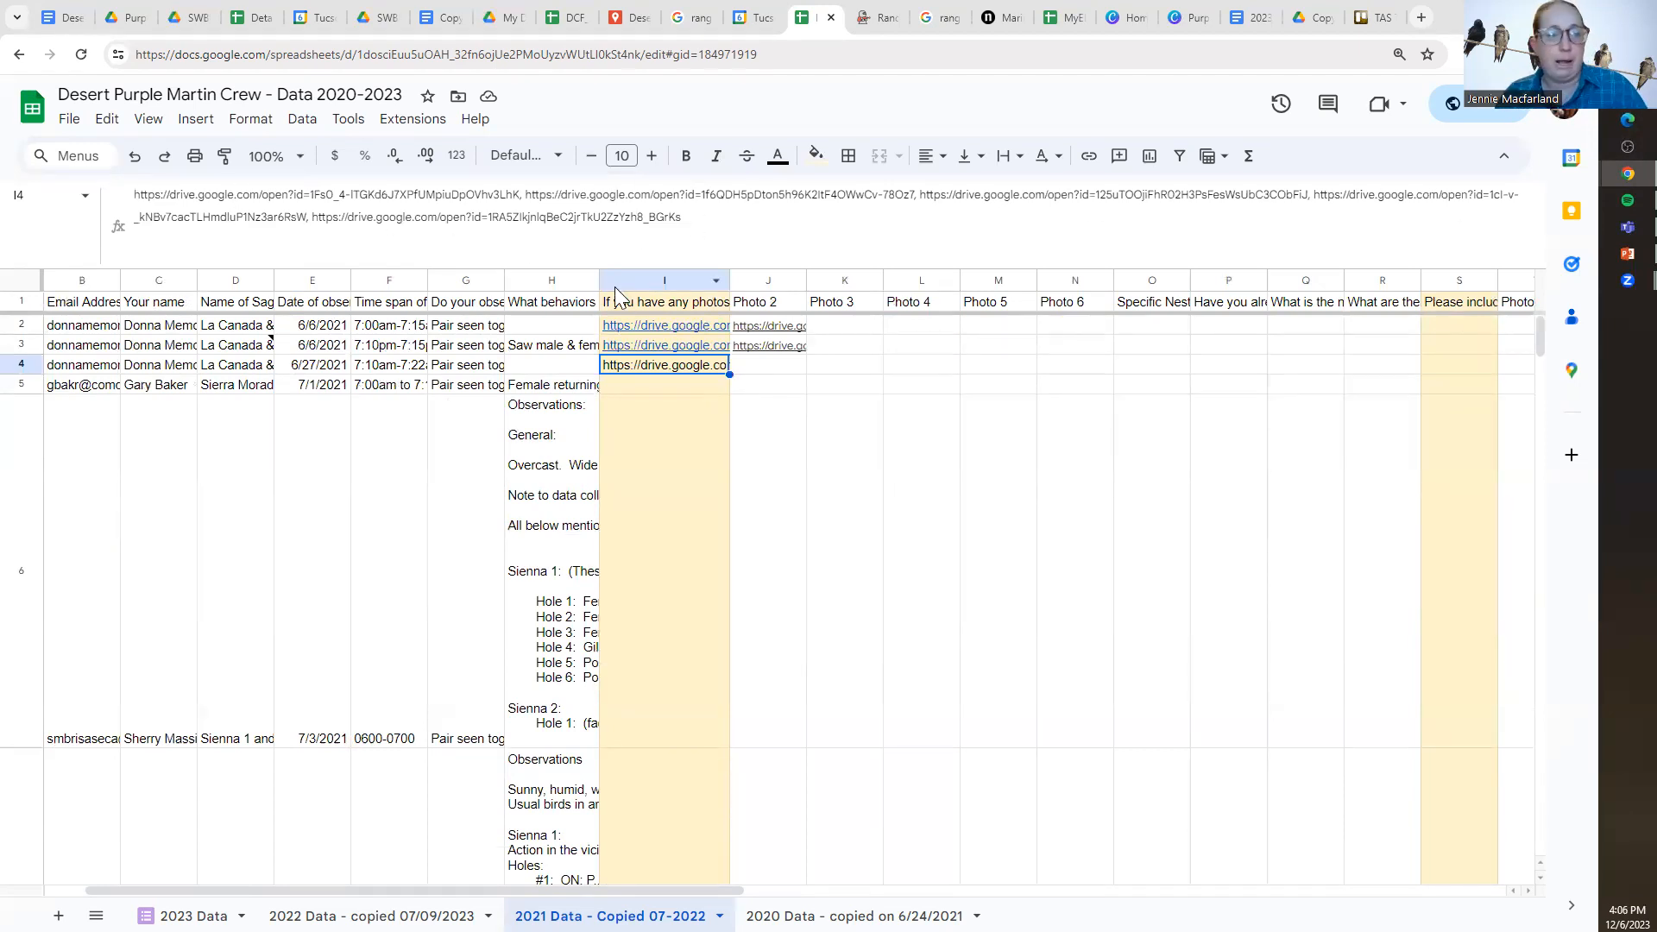
{"action": "scroll", "coordinate": [304, 698], "scroll_direction": "down", "scroll_amount": 5}
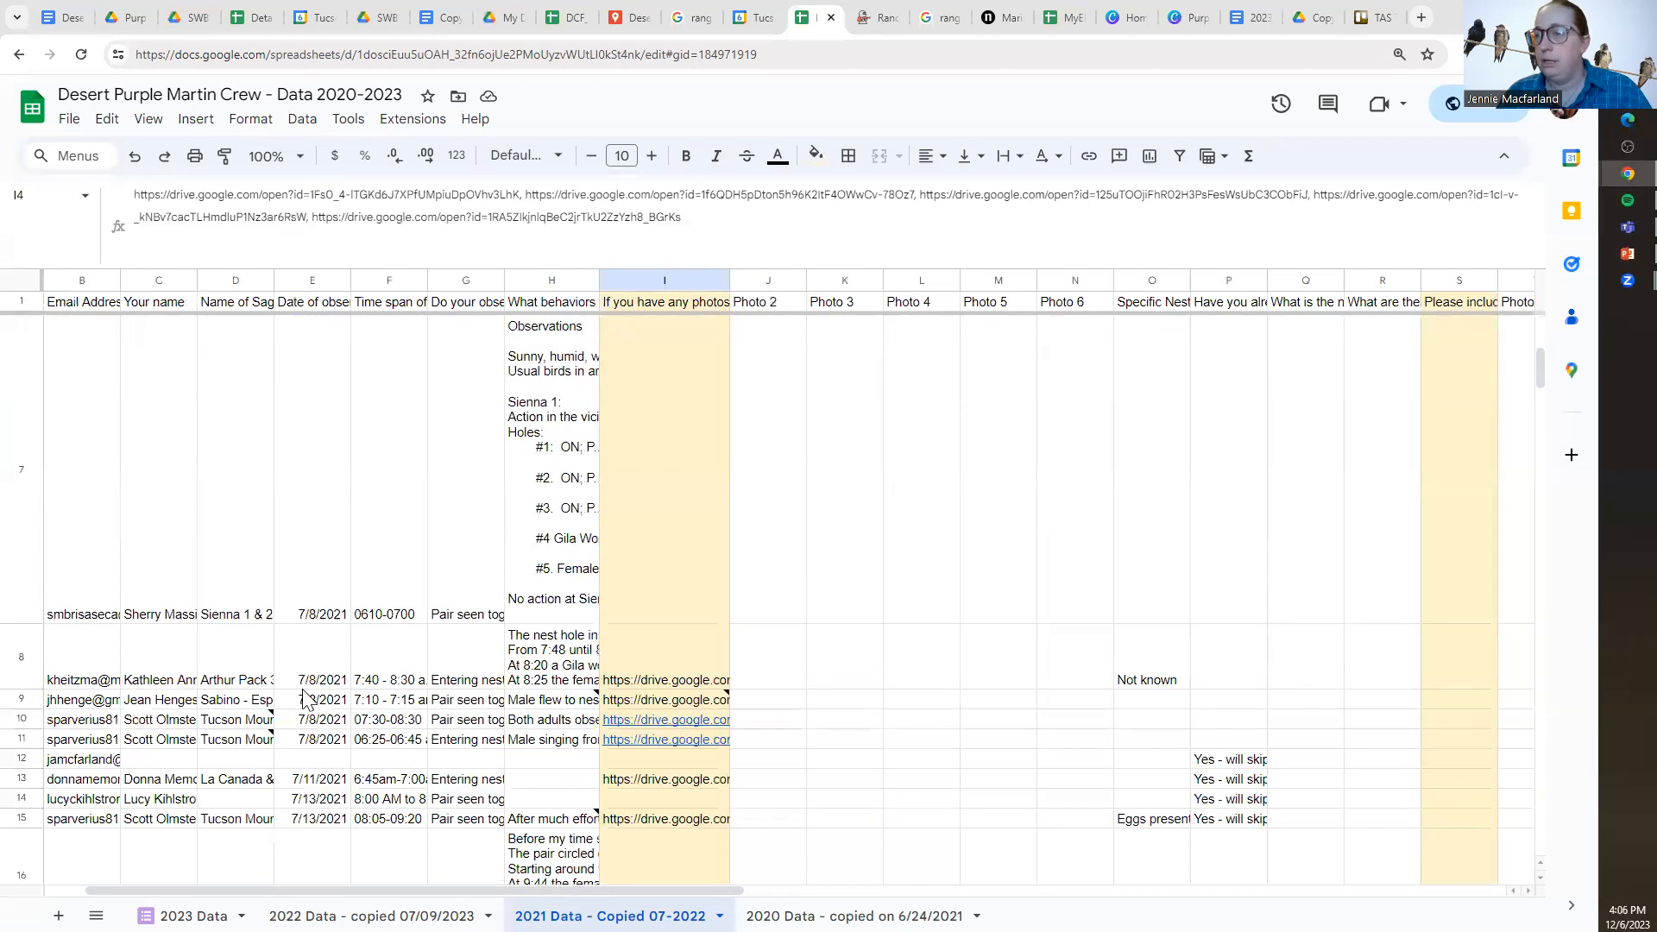
{"action": "scroll", "coordinate": [315, 721], "scroll_direction": "down", "scroll_amount": 5}
{"action": "scroll", "coordinate": [478, 483], "scroll_direction": "up", "scroll_amount": 10}
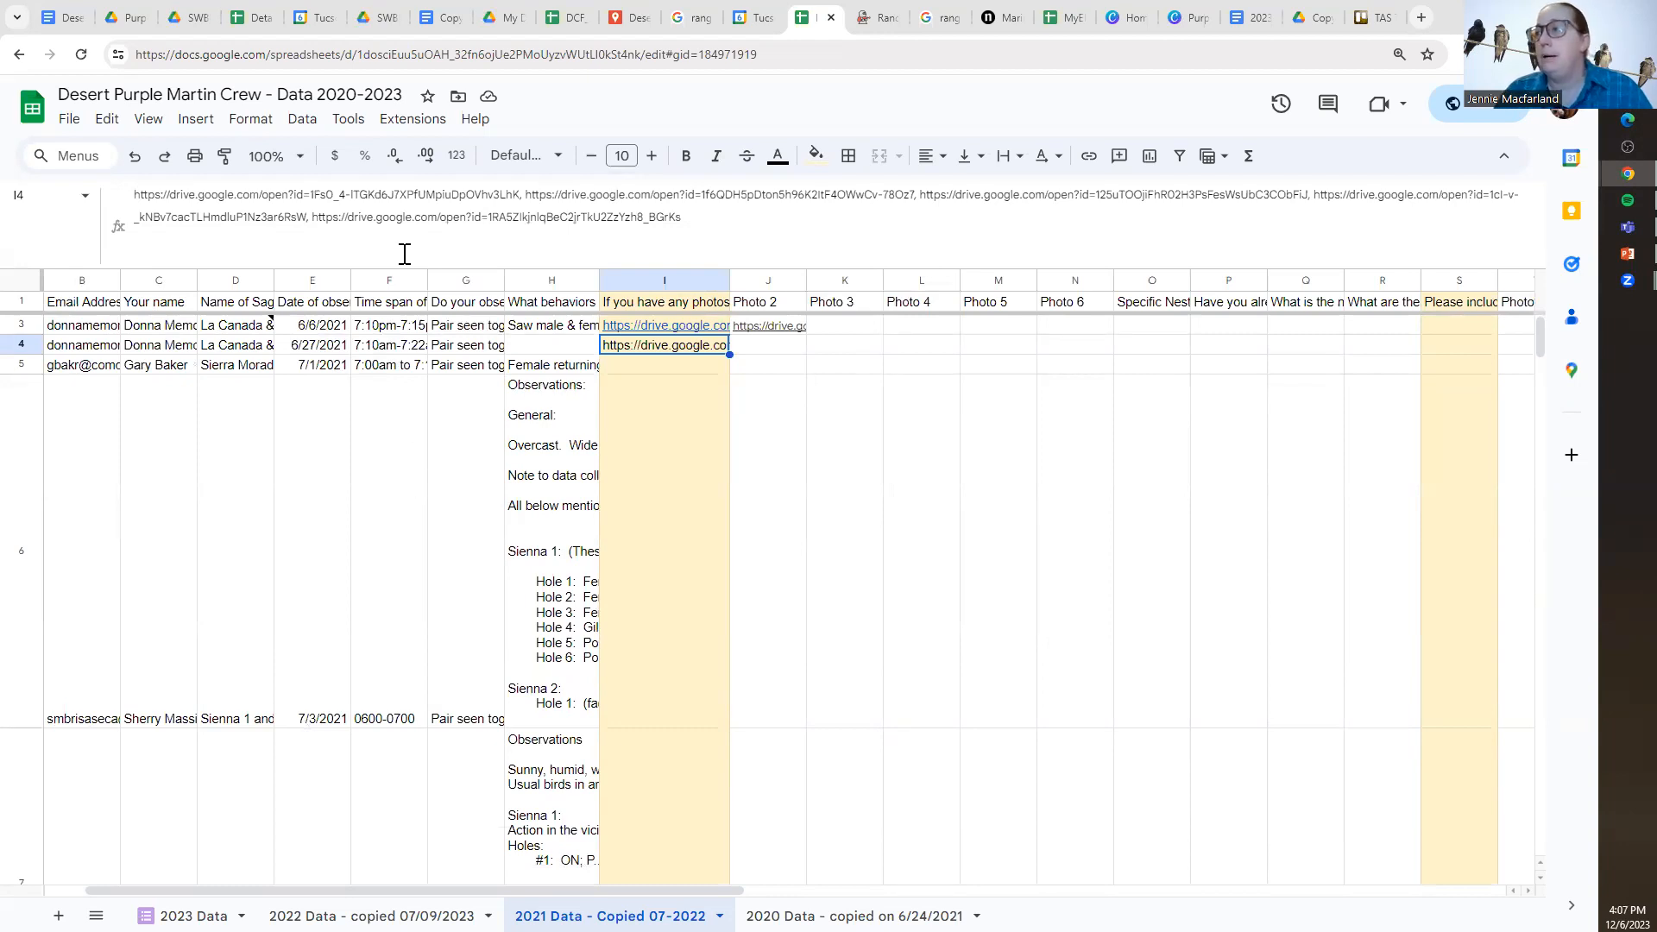
Adjust the formula bar's height to fit both lines of links from cell I4, and highlight the links after the first one without changing them.
{"action": "left_click_drag", "start_coordinate": [406, 263], "coordinate": [400, 209]}
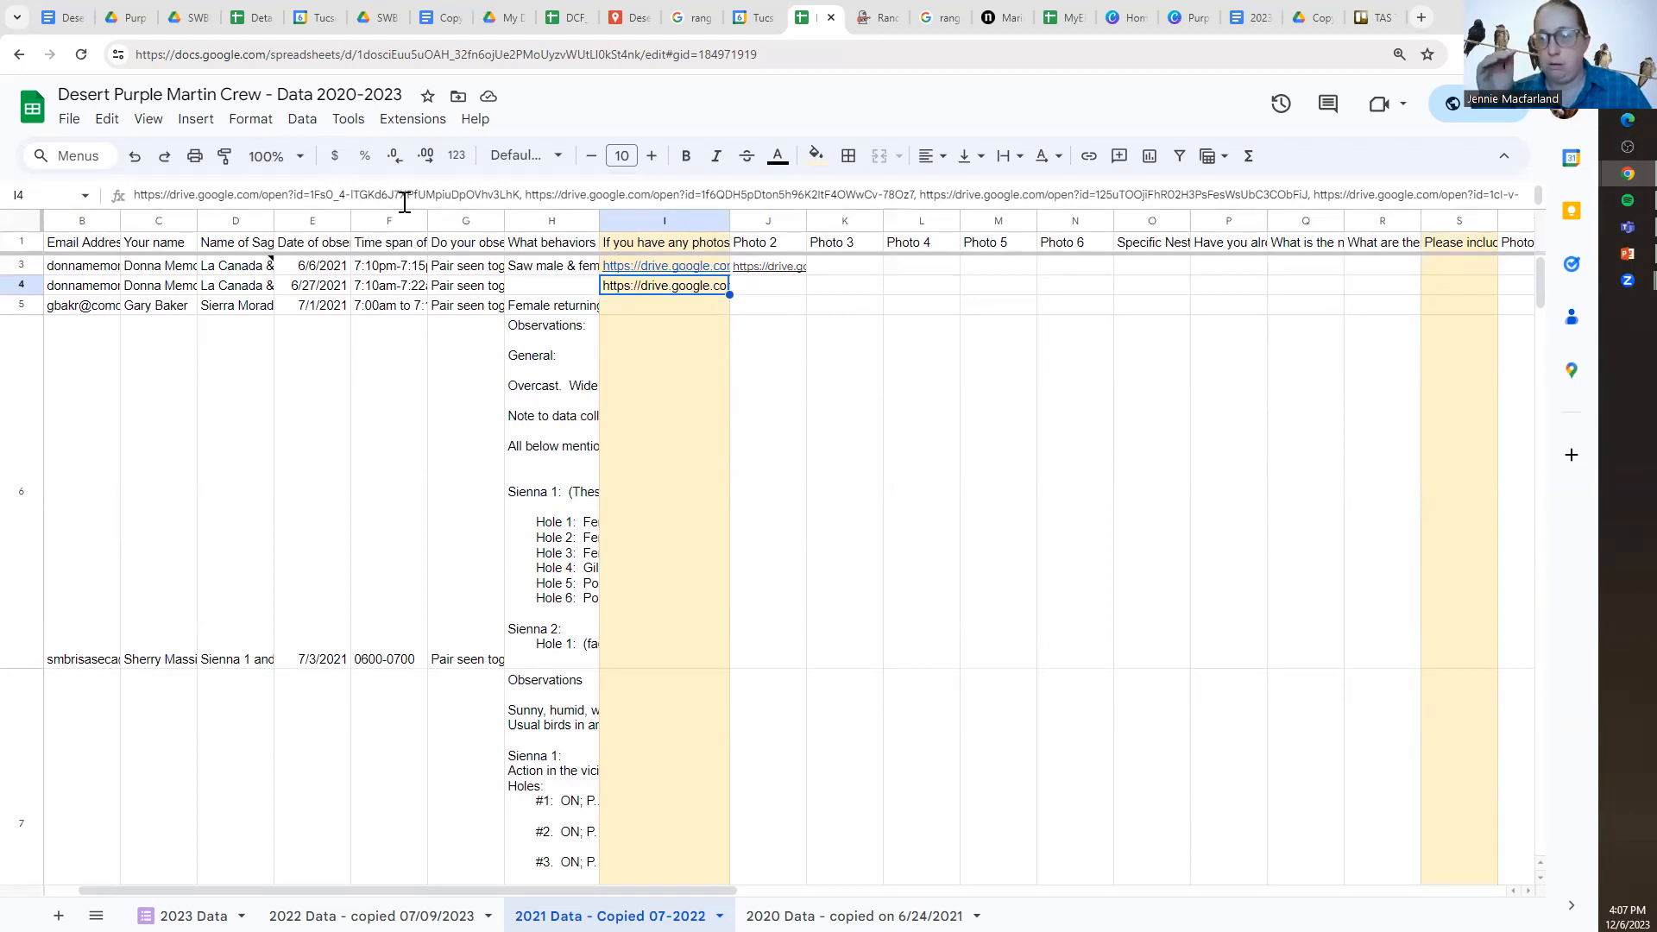
{"action": "left_click_drag", "start_coordinate": [396, 209], "coordinate": [392, 261]}
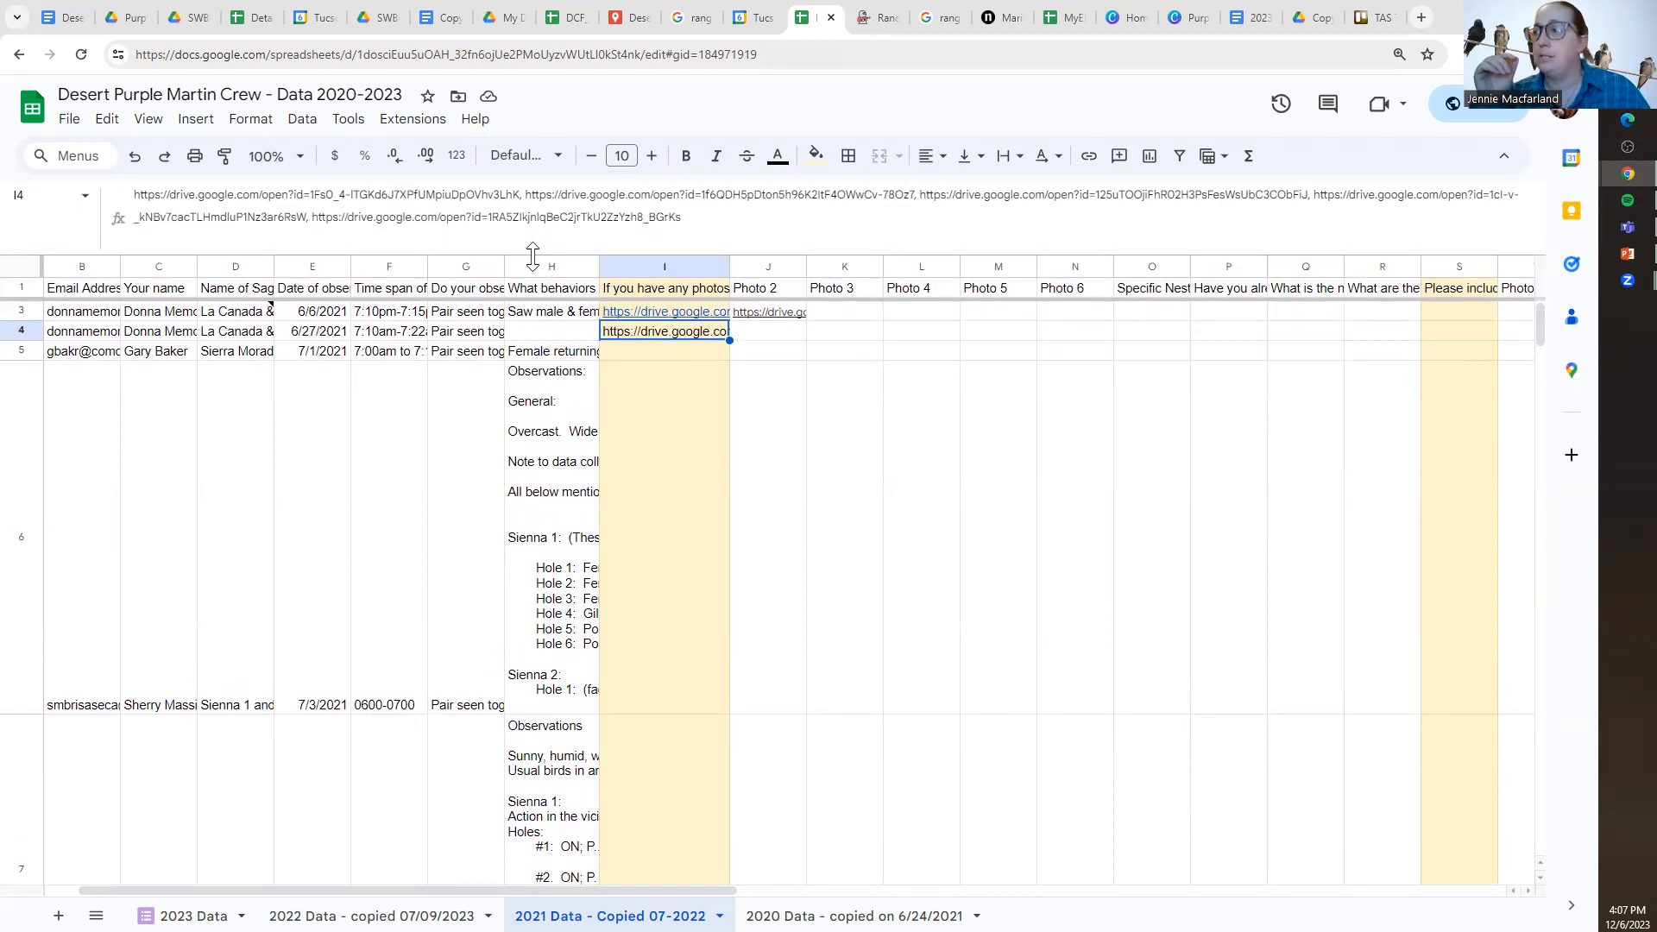
{"action": "left_click_drag", "start_coordinate": [534, 256], "coordinate": [532, 250]}
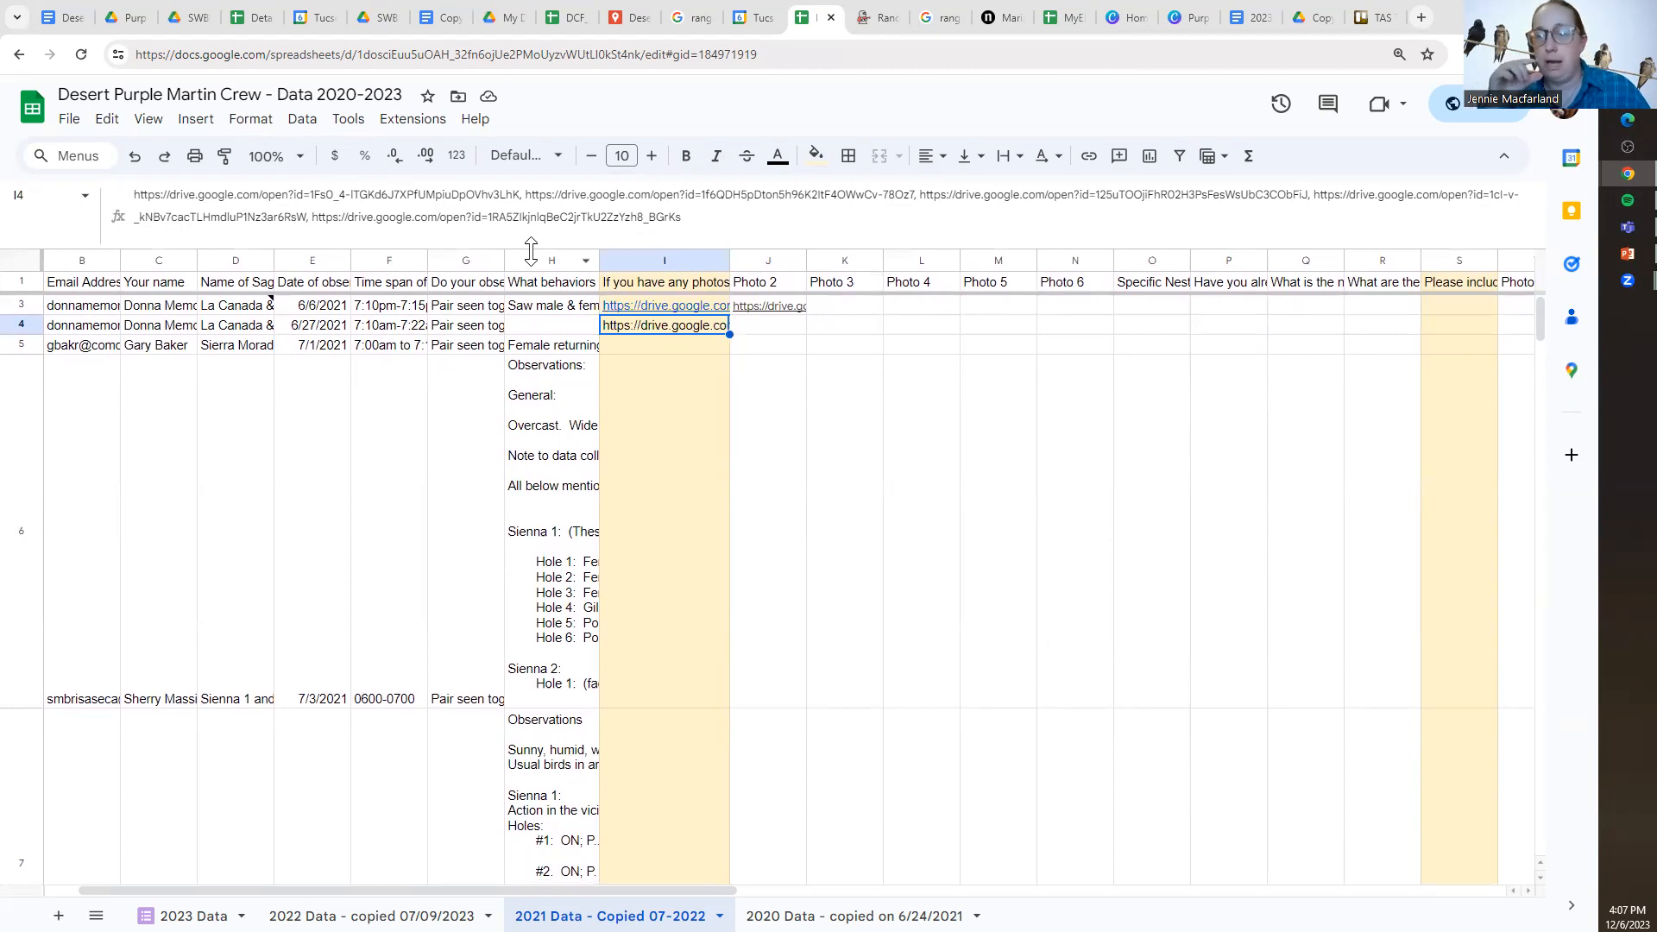
{"action": "mouse_move", "coordinate": [531, 250]}
{"action": "left_mouse_down"}
{"action": "mouse_move", "coordinate": [529, 278]}
{"action": "mouse_move", "coordinate": [529, 252]}
{"action": "left_mouse_up"}
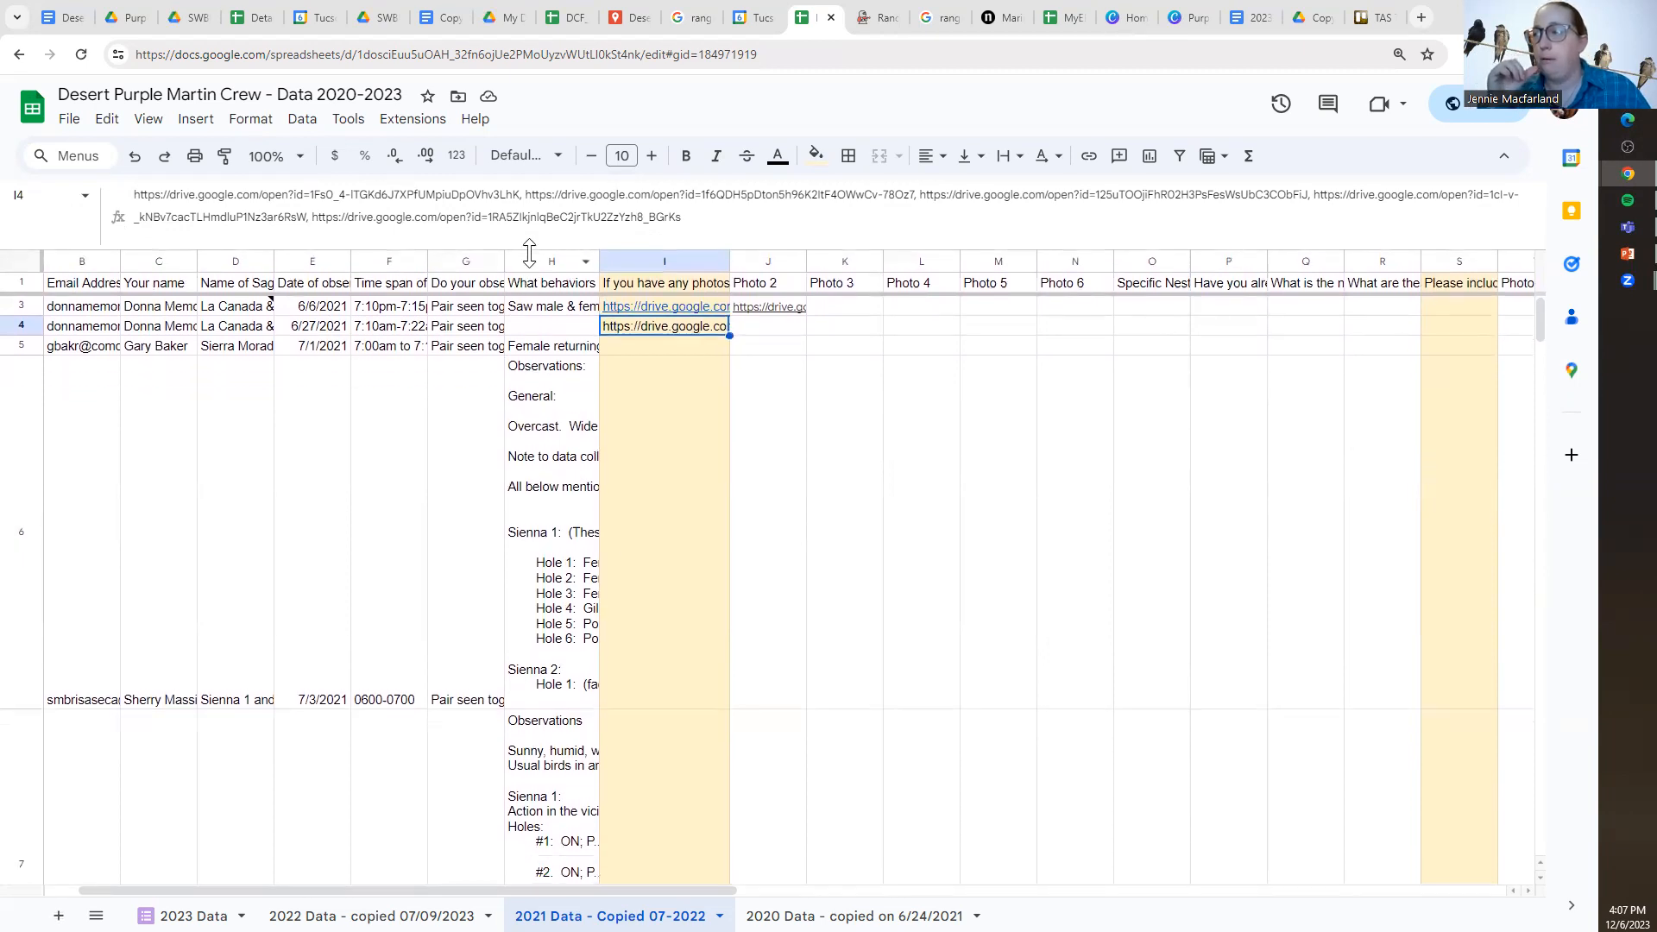
{"action": "triple_click", "coordinate": [684, 219]}
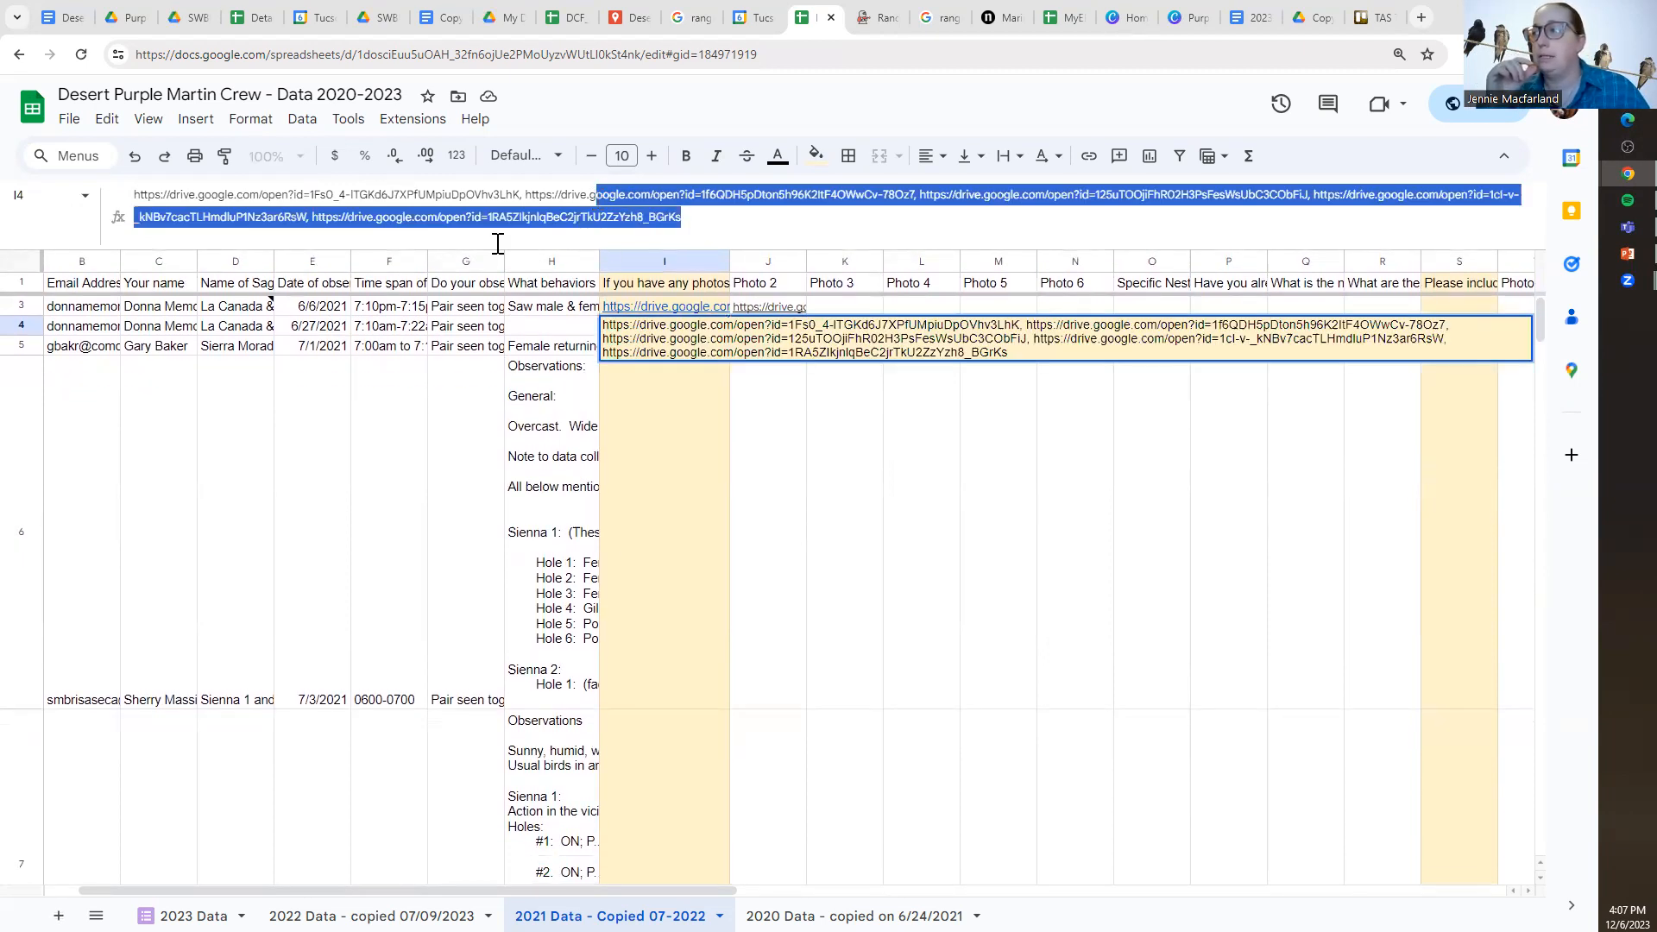
{"action": "left_click", "coordinate": [878, 490]}
Check cells I38, I32, I42 and I41 for single or multiple photo links and browse the remaining rows of the 2021 sheet.
{"action": "scroll", "coordinate": [706, 496], "scroll_direction": "down", "scroll_amount": 10}
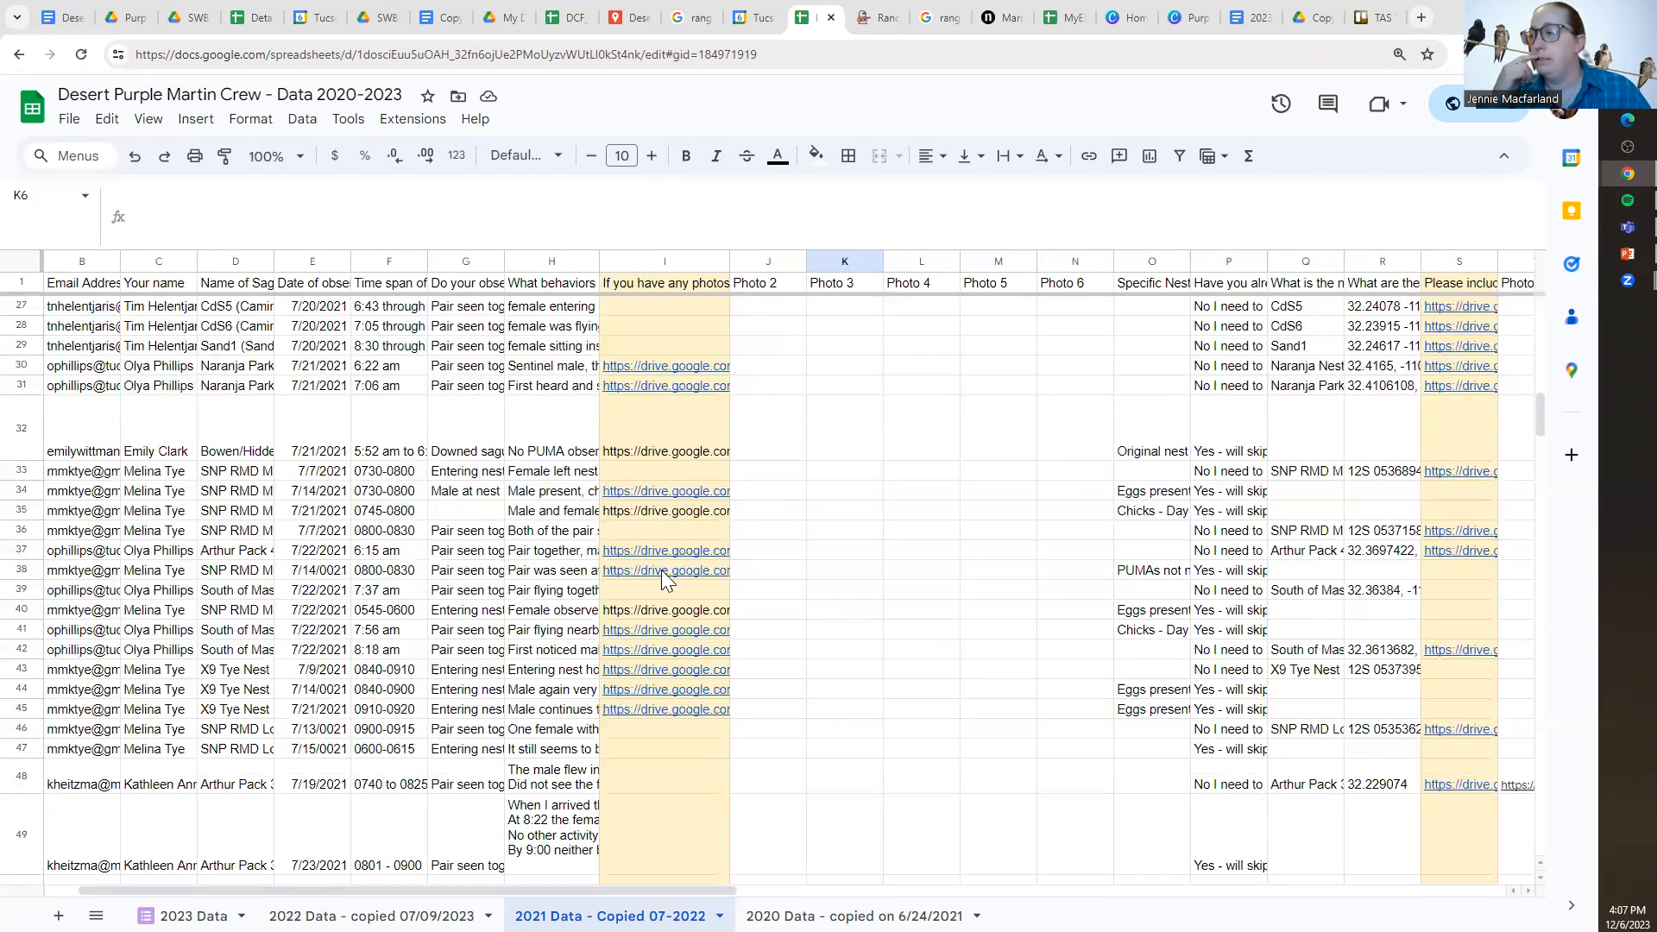
{"action": "left_click", "coordinate": [661, 573]}
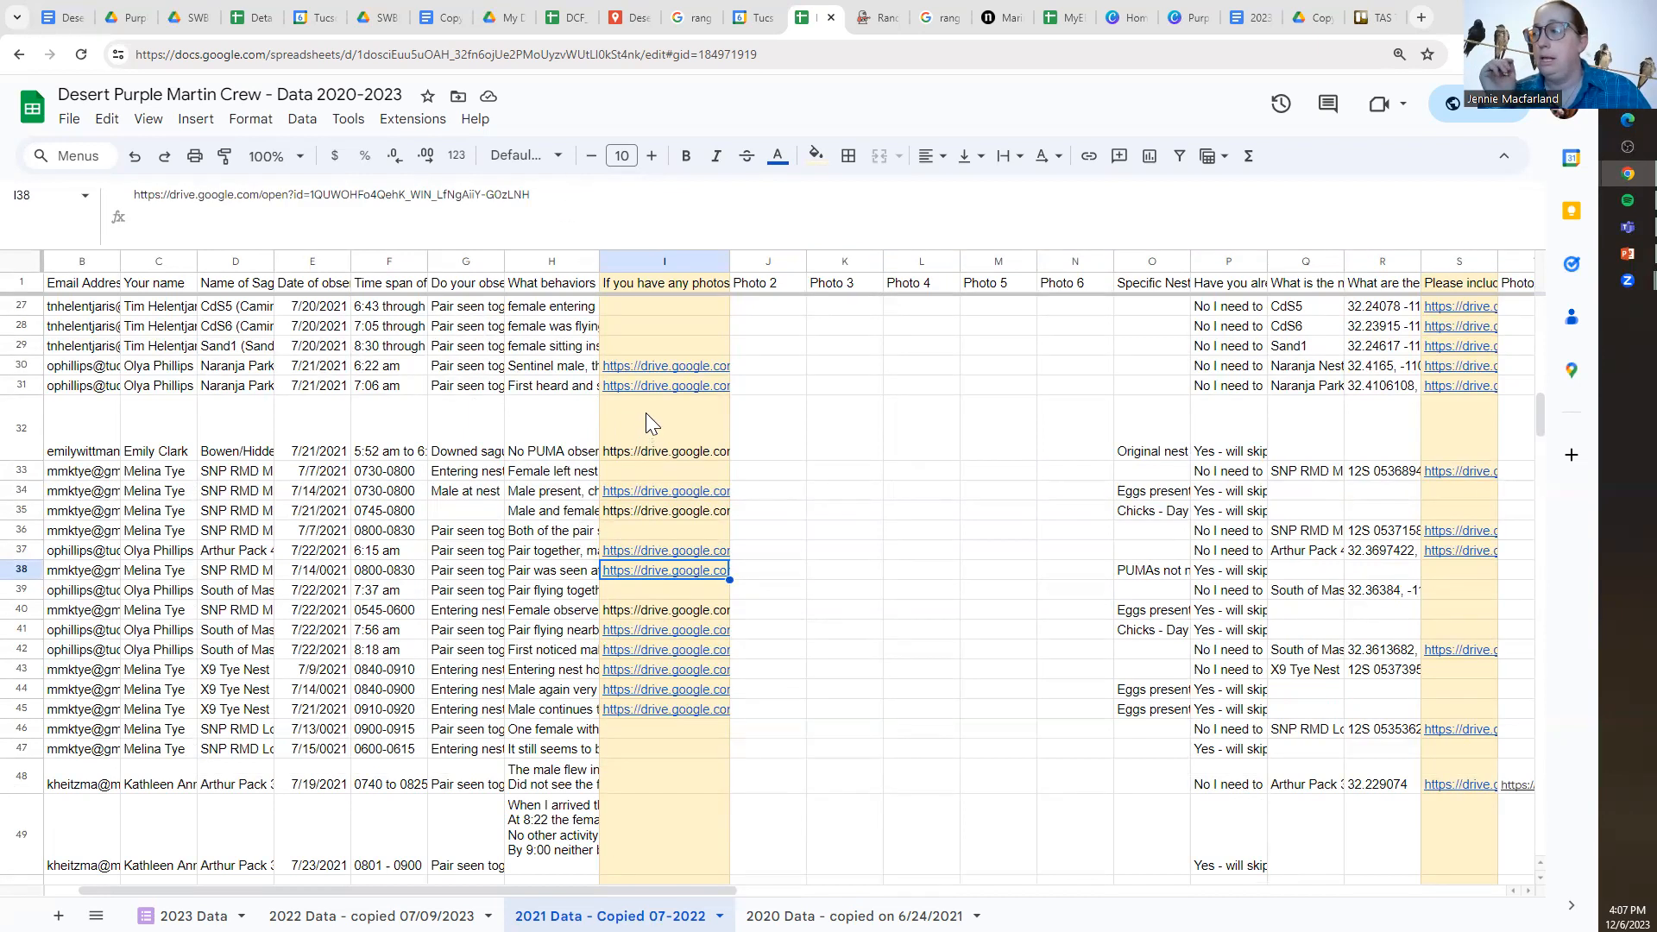
{"action": "left_click", "coordinate": [661, 460]}
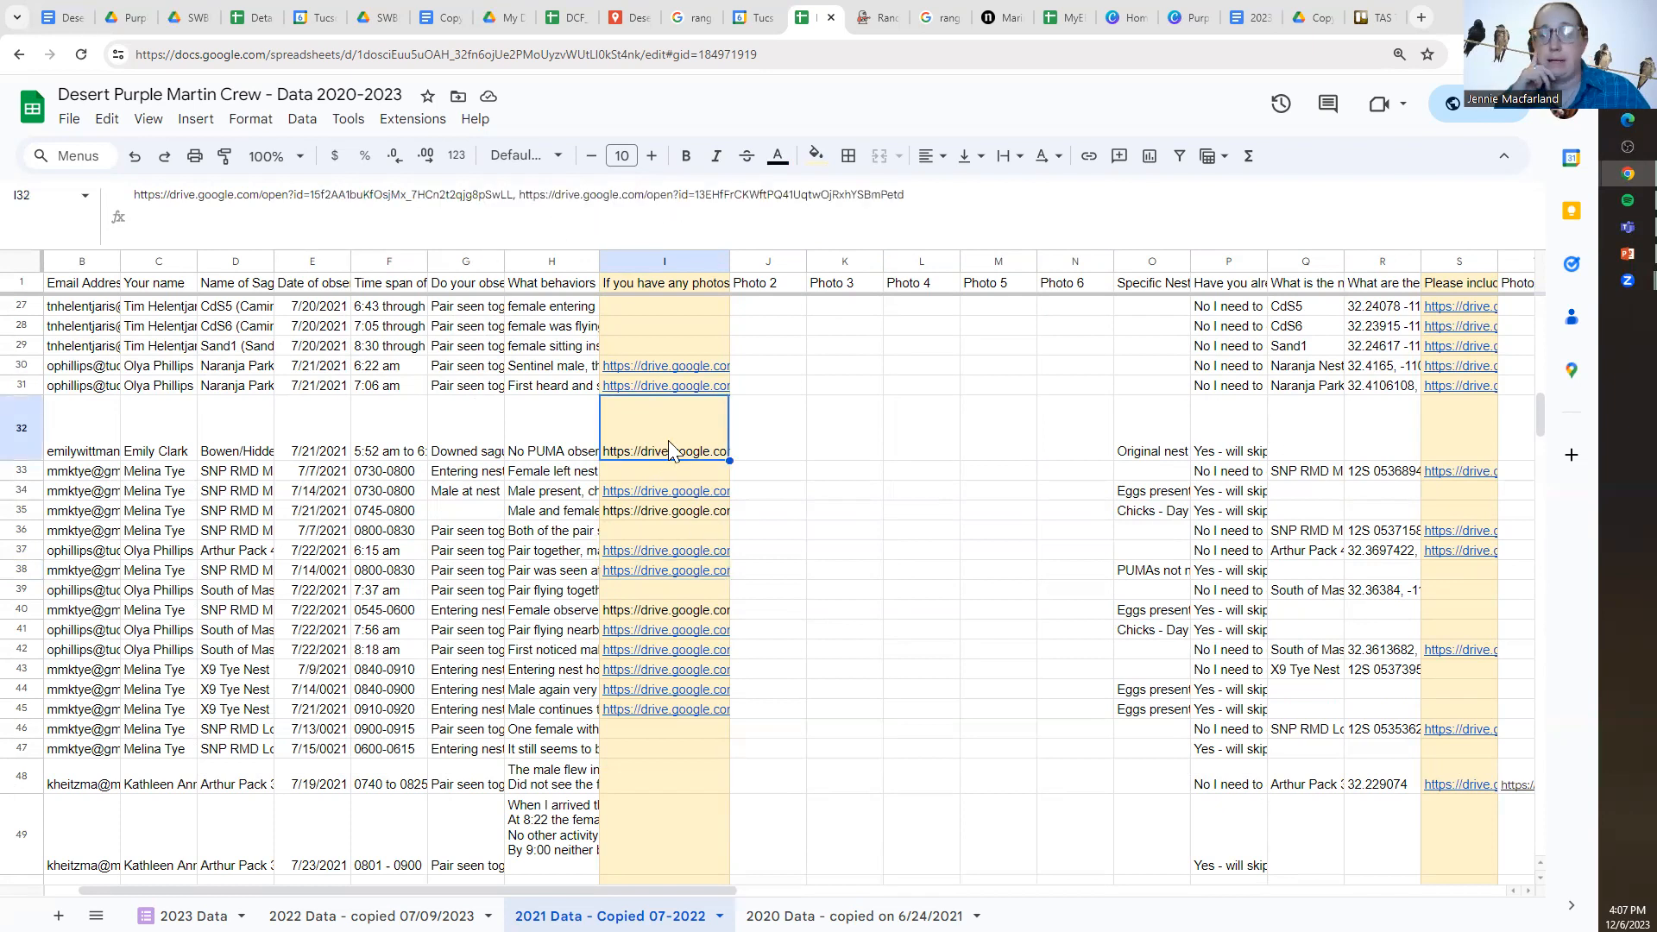
{"action": "left_click", "coordinate": [658, 650]}
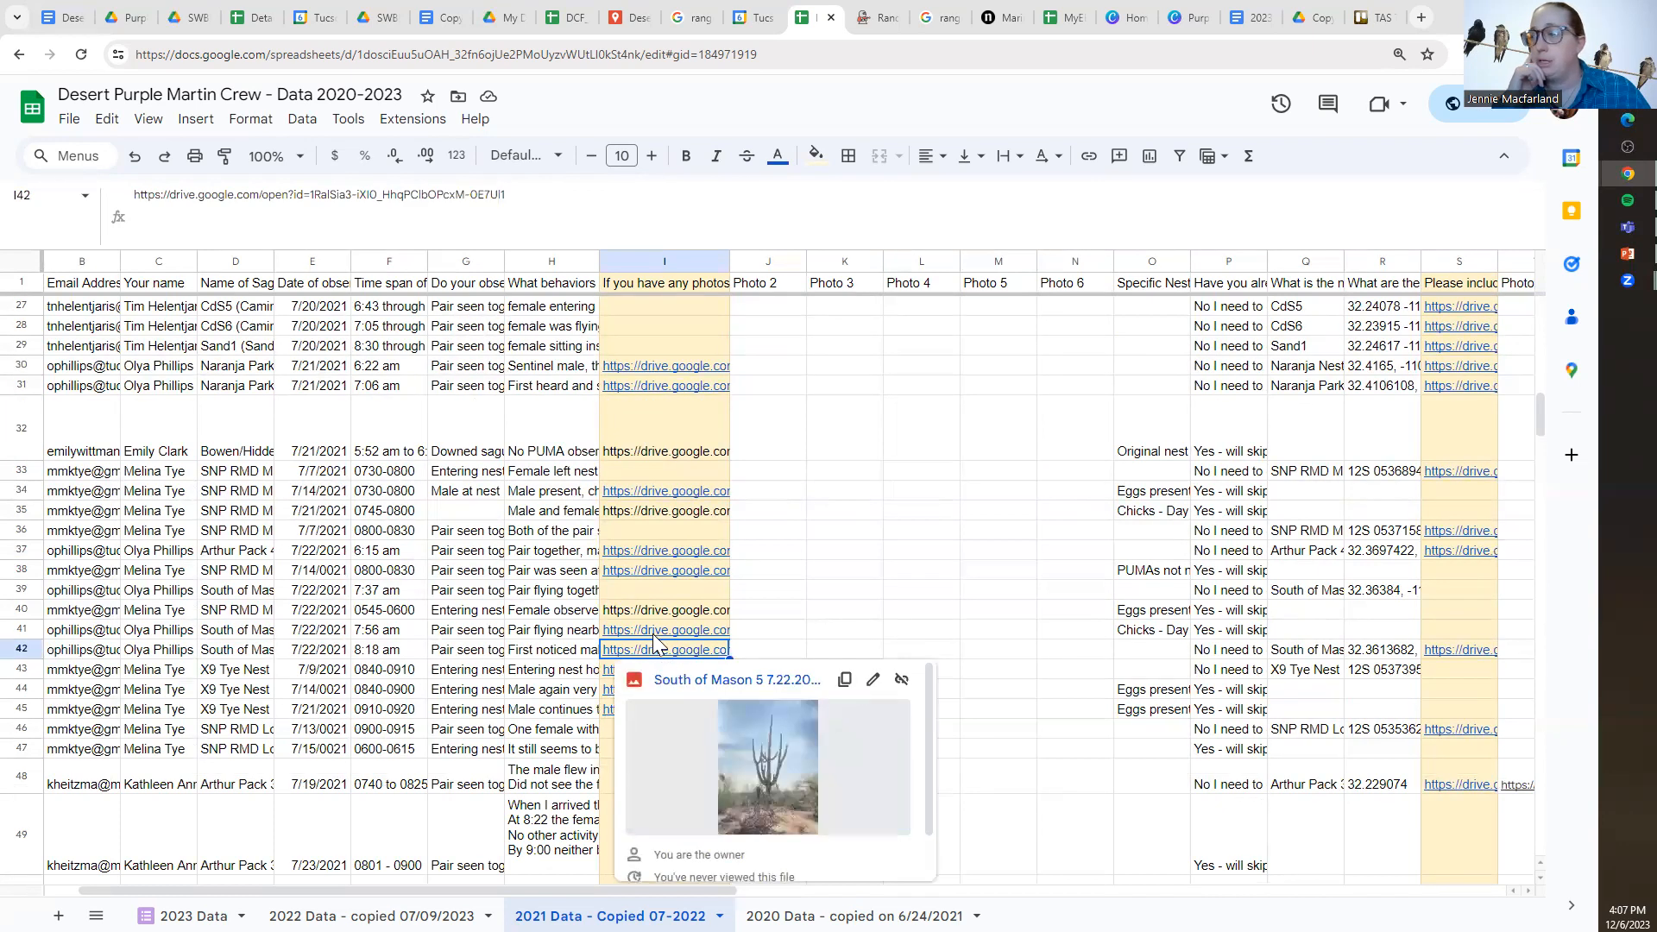
{"action": "left_click", "coordinate": [652, 634]}
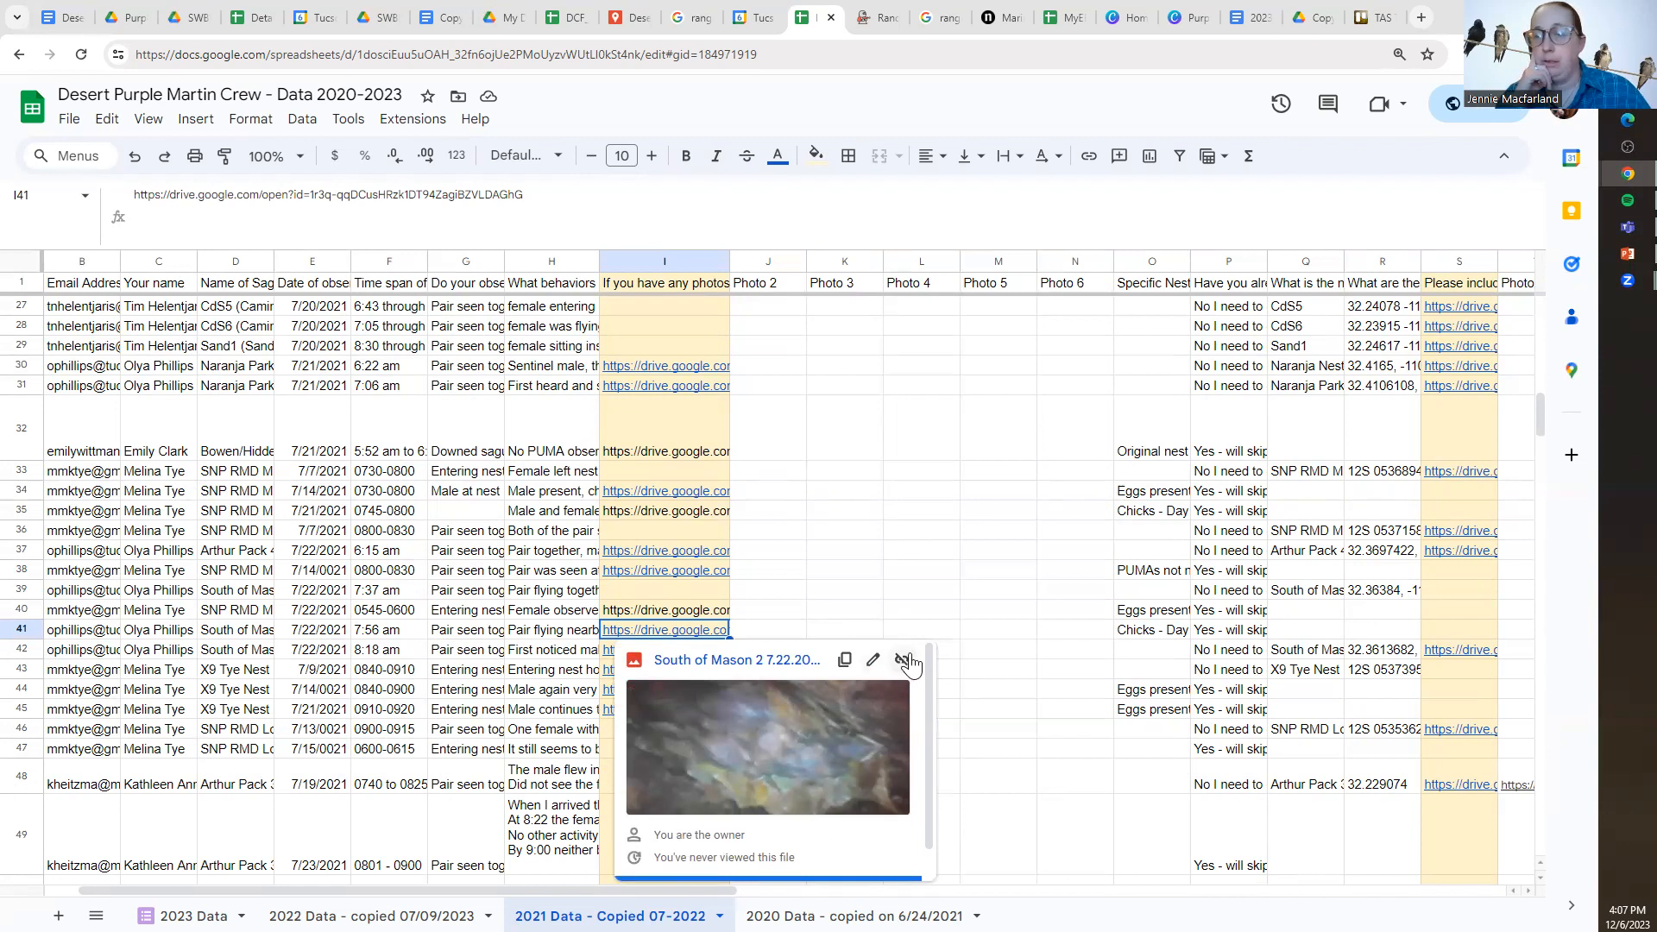
{"action": "scroll", "coordinate": [906, 680], "scroll_direction": "down", "scroll_amount": 1}
{"action": "left_click", "coordinate": [862, 574]}
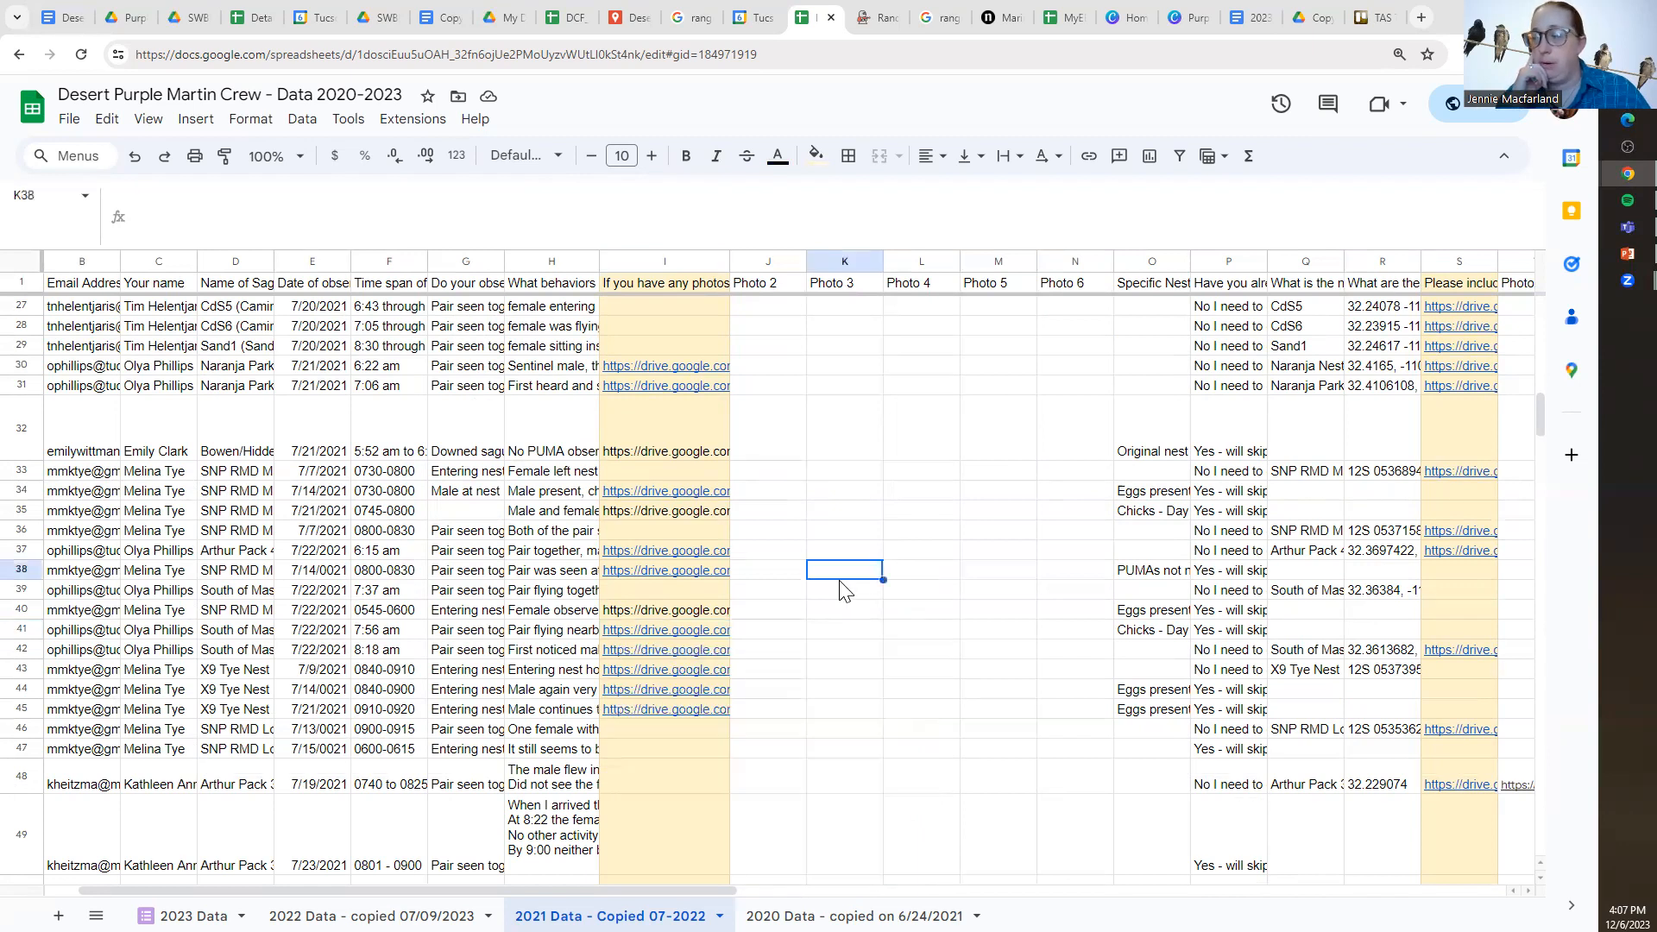
{"action": "scroll", "coordinate": [837, 591], "scroll_direction": "down", "scroll_amount": 10}
{"action": "scroll", "coordinate": [685, 752], "scroll_direction": "down", "scroll_amount": 15}
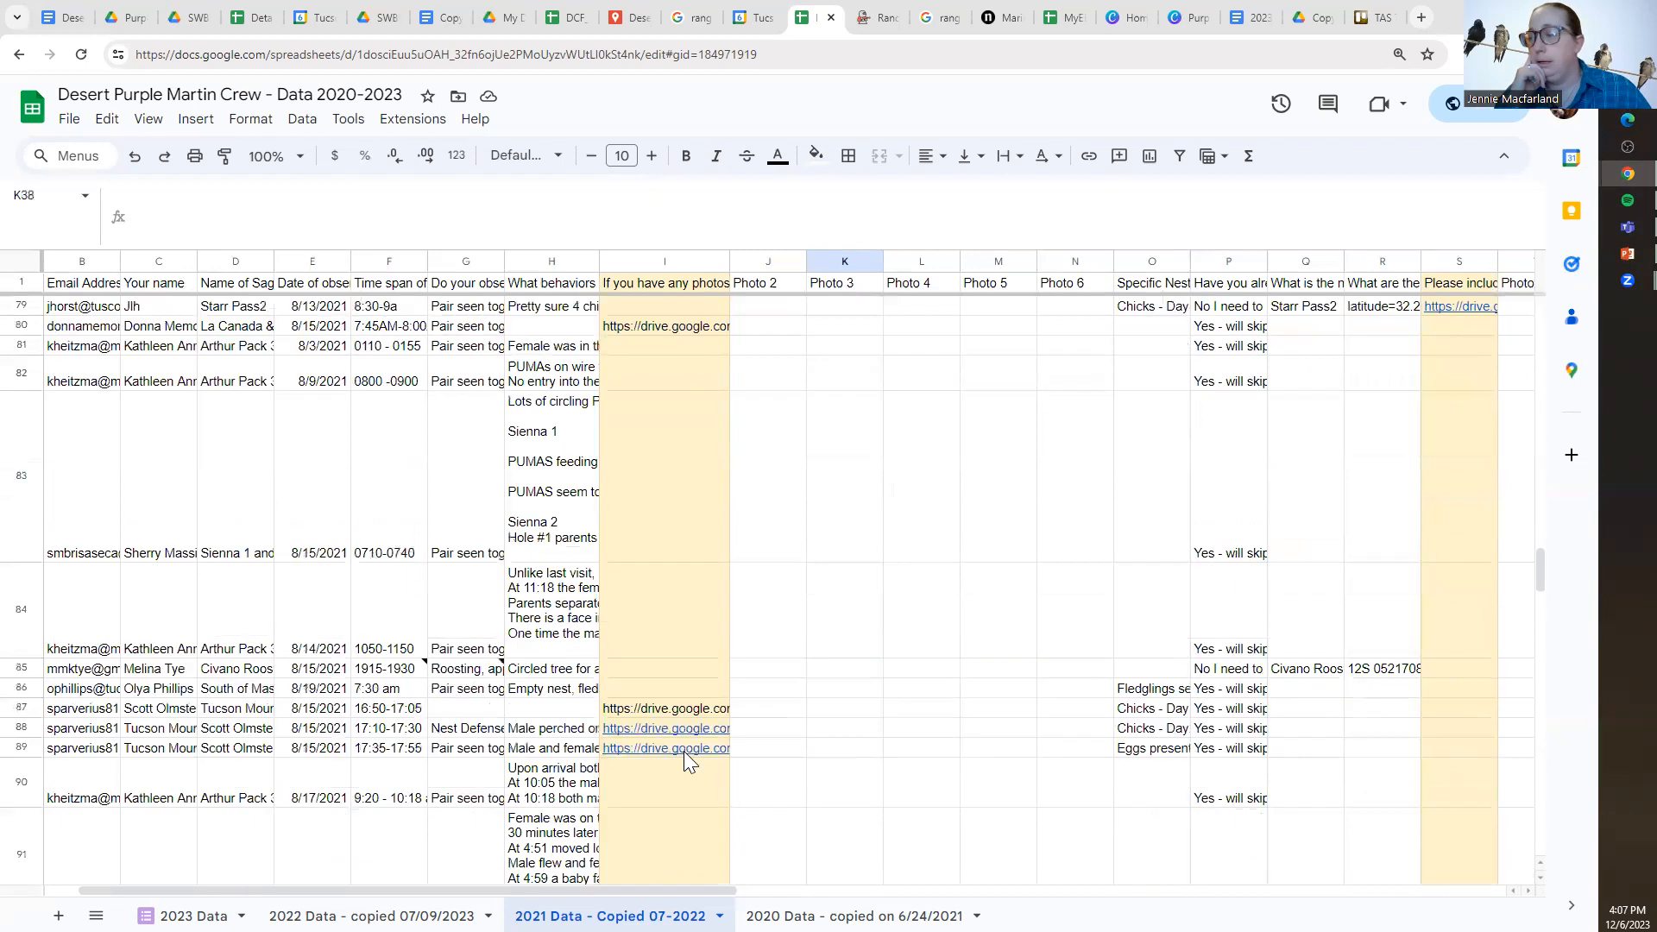
{"action": "scroll", "coordinate": [699, 766], "scroll_direction": "up", "scroll_amount": 15}
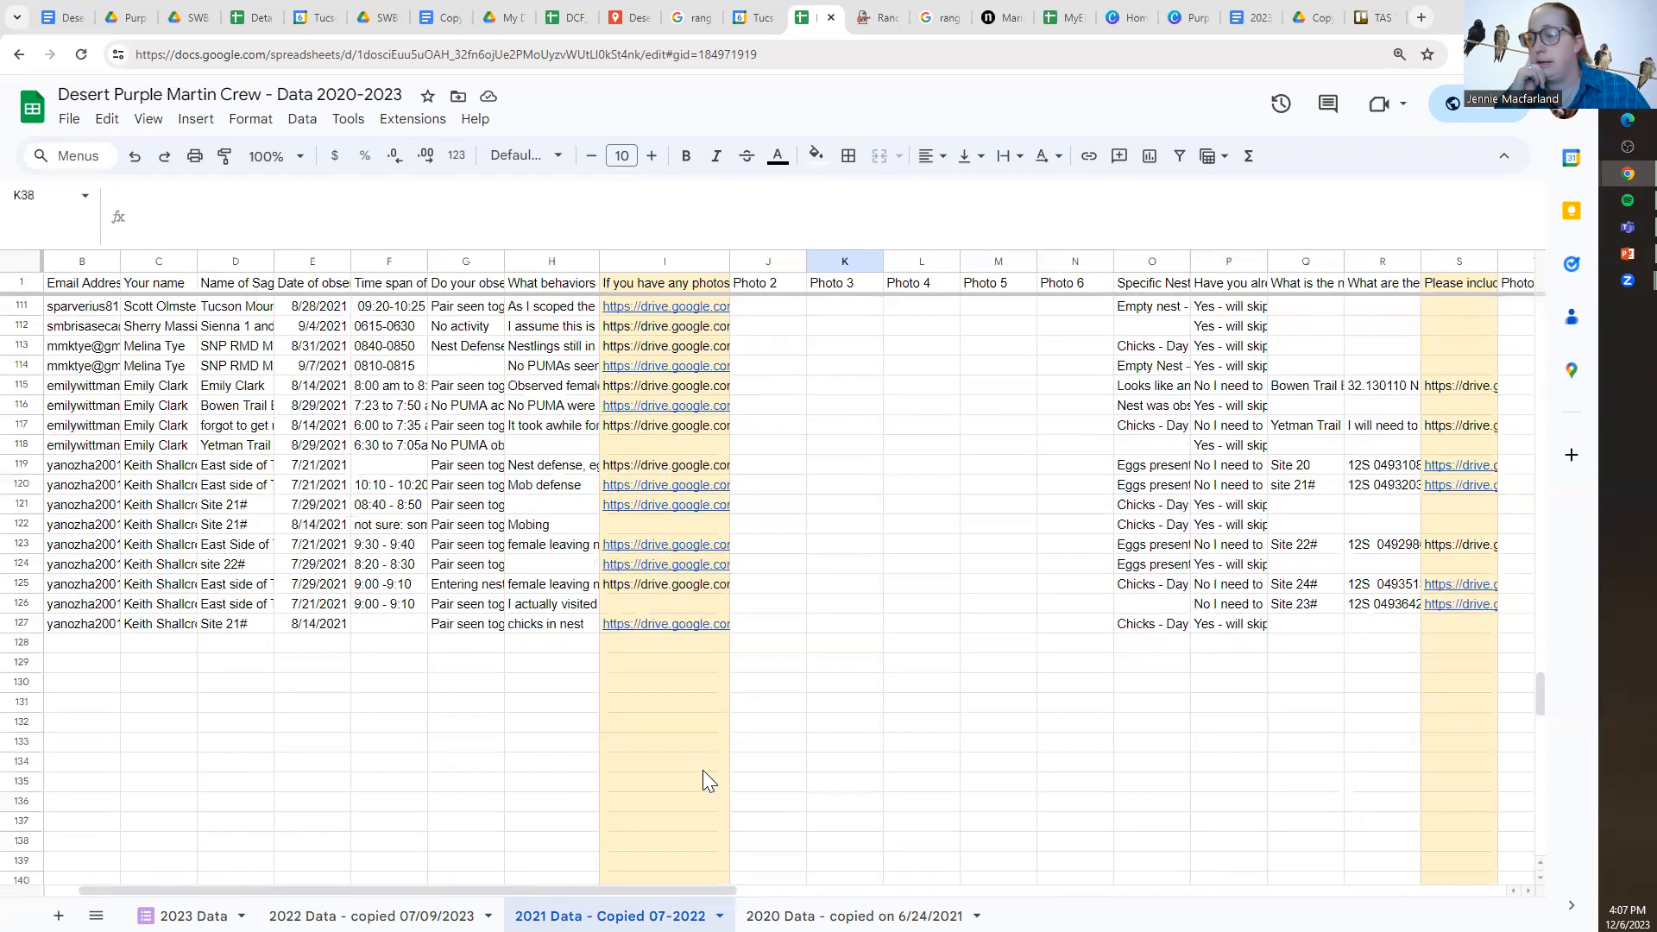
Open the 2022 Data - copied 07/09/2023 sheet and examine the photo links in cell I18 and the saguaro photo columns.
{"action": "left_click", "coordinate": [373, 916]}
{"action": "scroll", "coordinate": [628, 690], "scroll_direction": "up", "scroll_amount": 9}
{"action": "scroll", "coordinate": [635, 694], "scroll_direction": "up", "scroll_amount": 10}
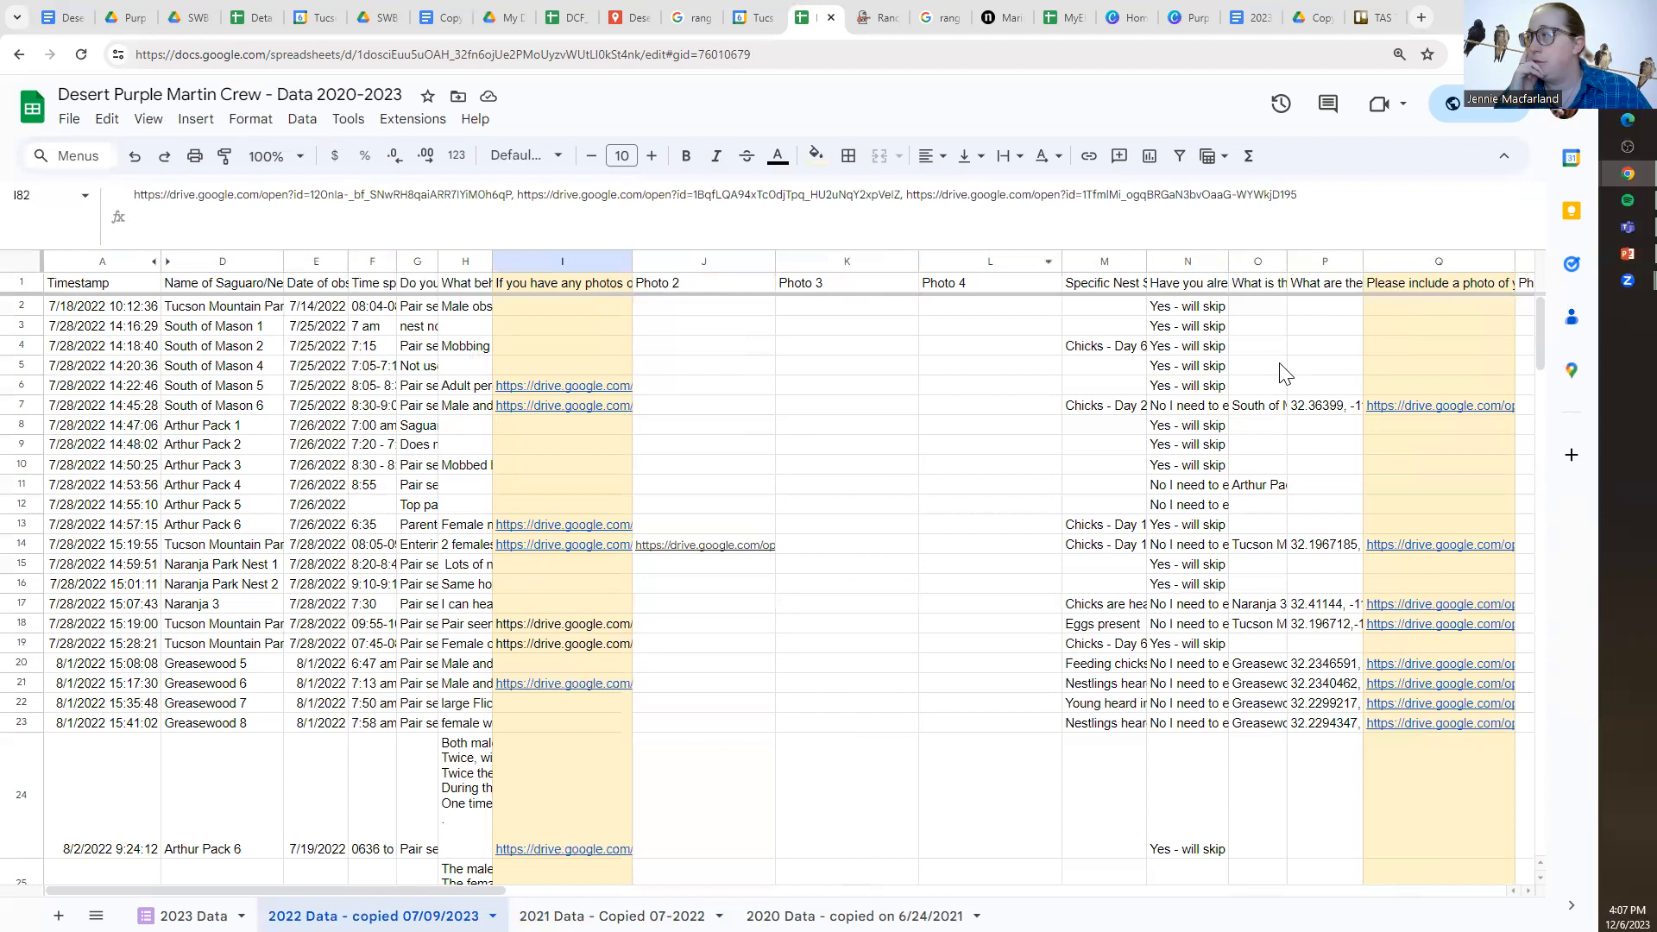
{"action": "left_click", "coordinate": [557, 628]}
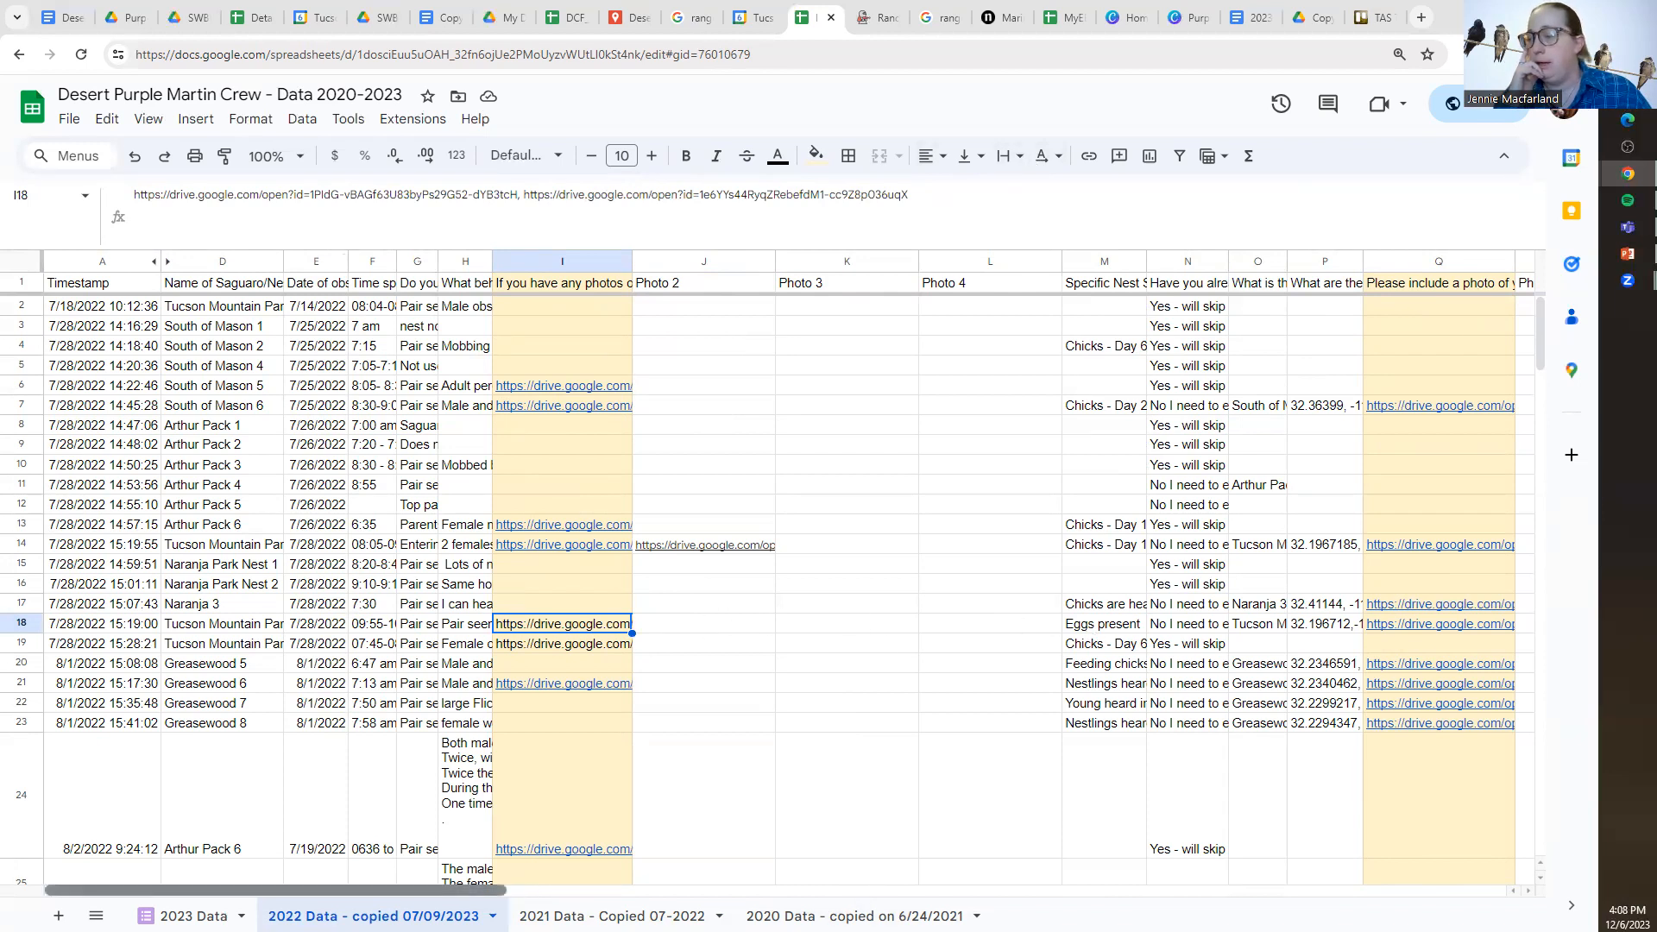
{"action": "scroll", "coordinate": [752, 880], "scroll_direction": "right", "scroll_amount": 2}
{"action": "scroll", "coordinate": [752, 880], "scroll_direction": "right", "scroll_amount": 5}
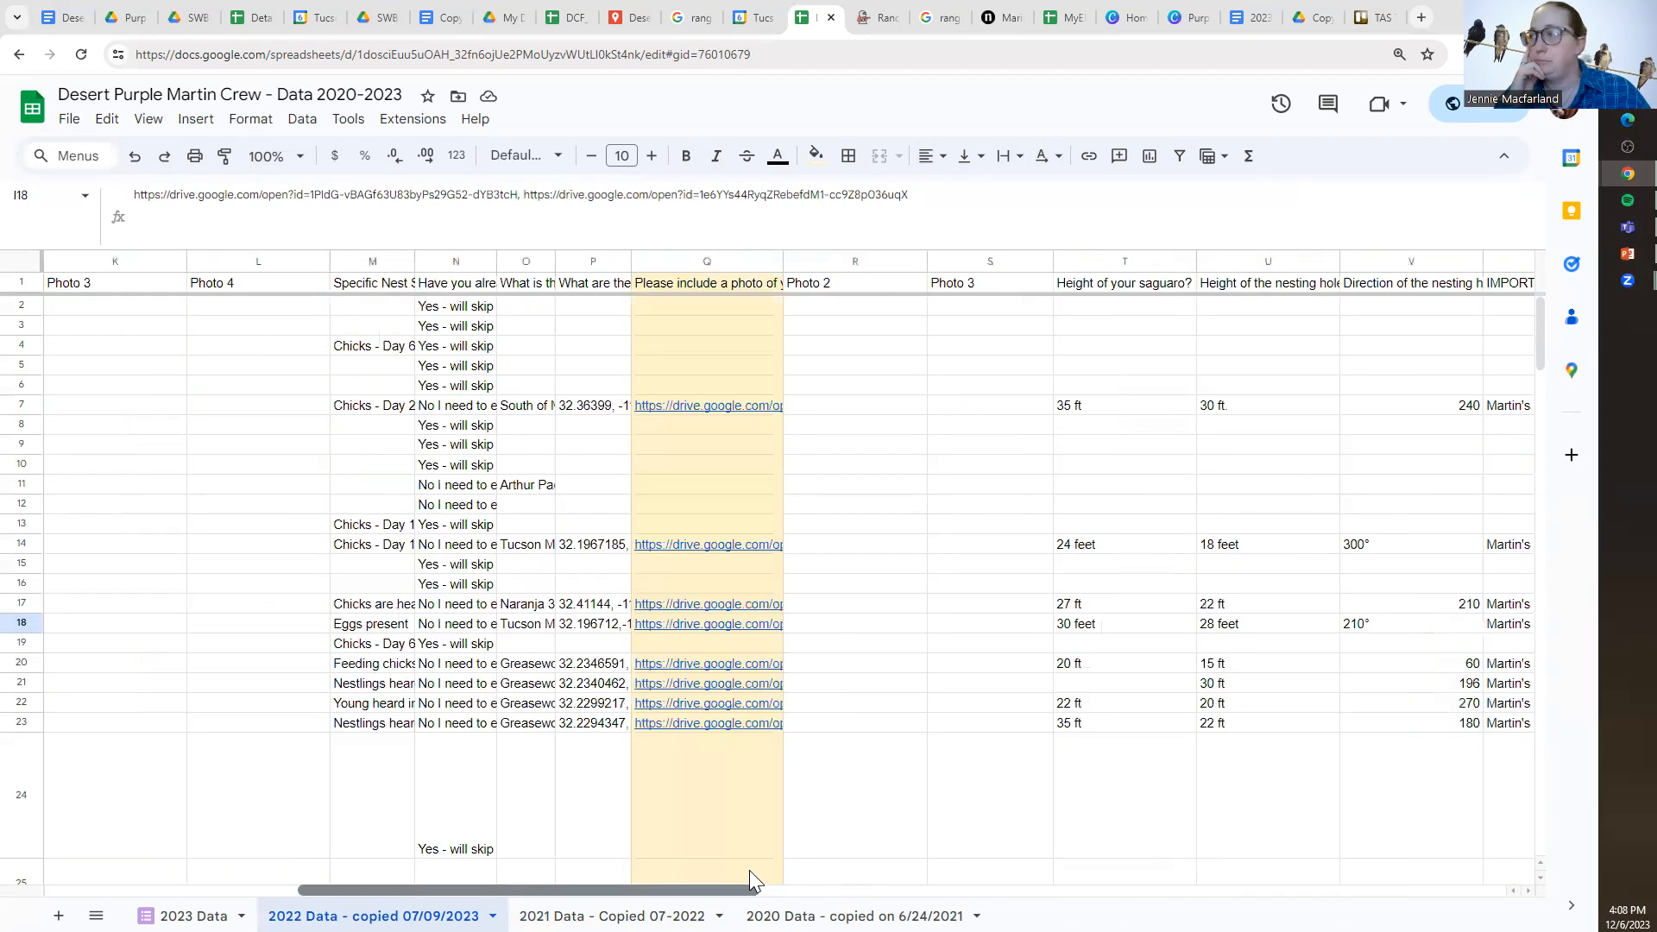
Browse the saguaro photo column through the rows of the 2022 sheet and back to its first entries.
{"action": "mouse_move", "coordinate": [732, 625]}
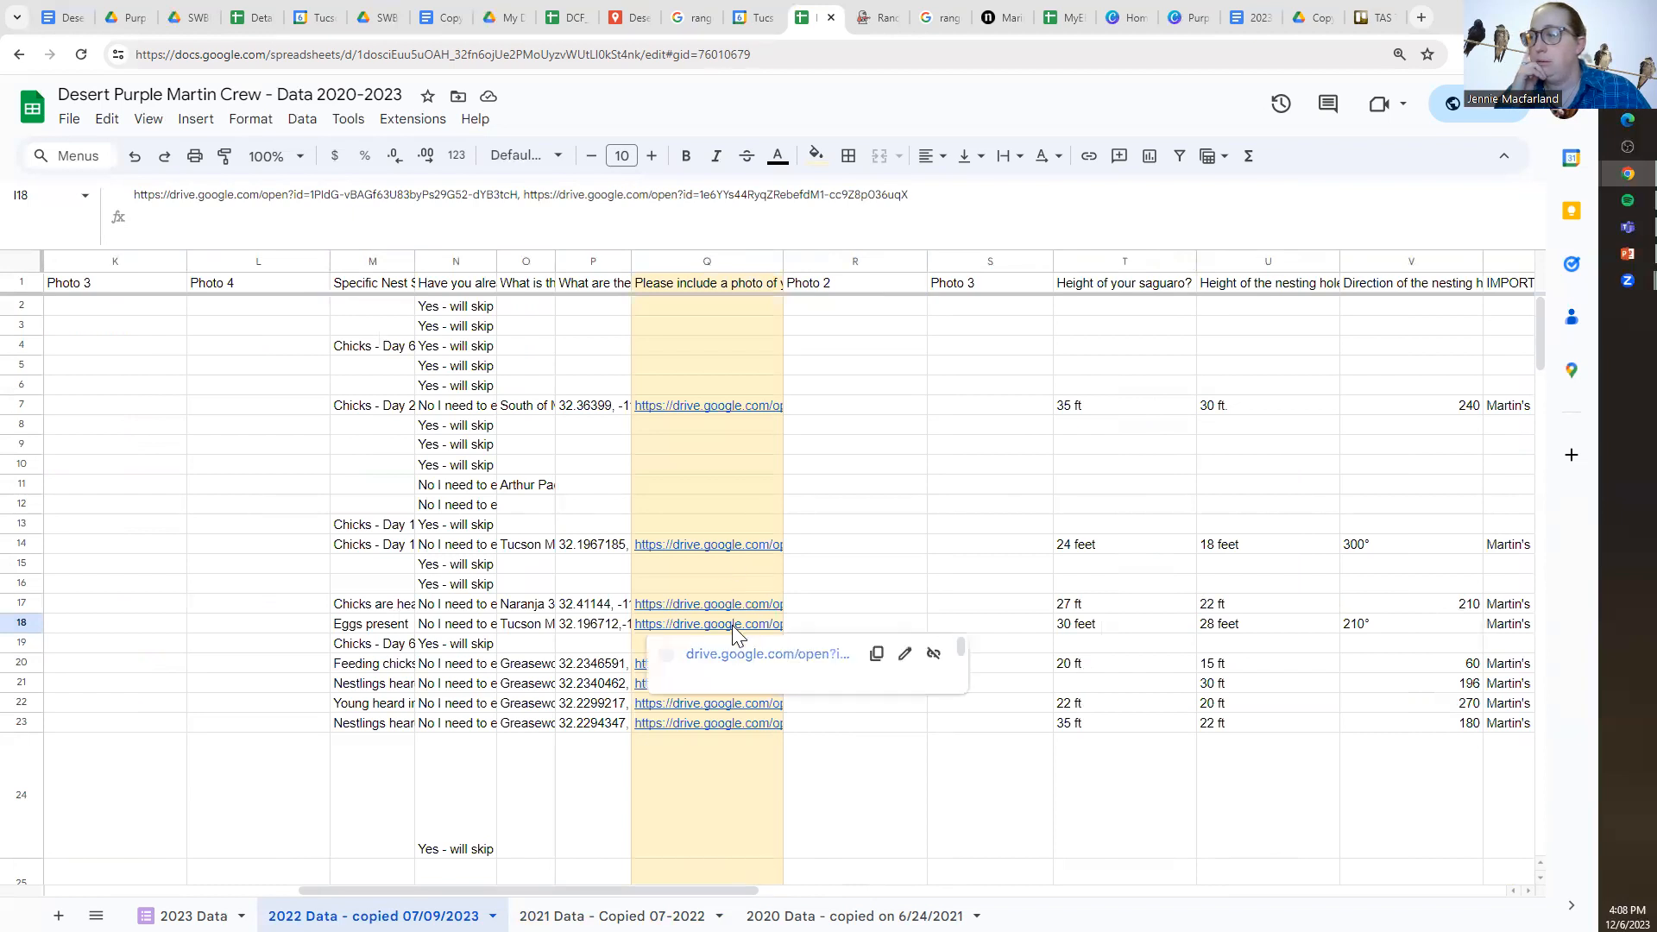
{"action": "scroll", "coordinate": [708, 550], "scroll_direction": "down", "scroll_amount": 15}
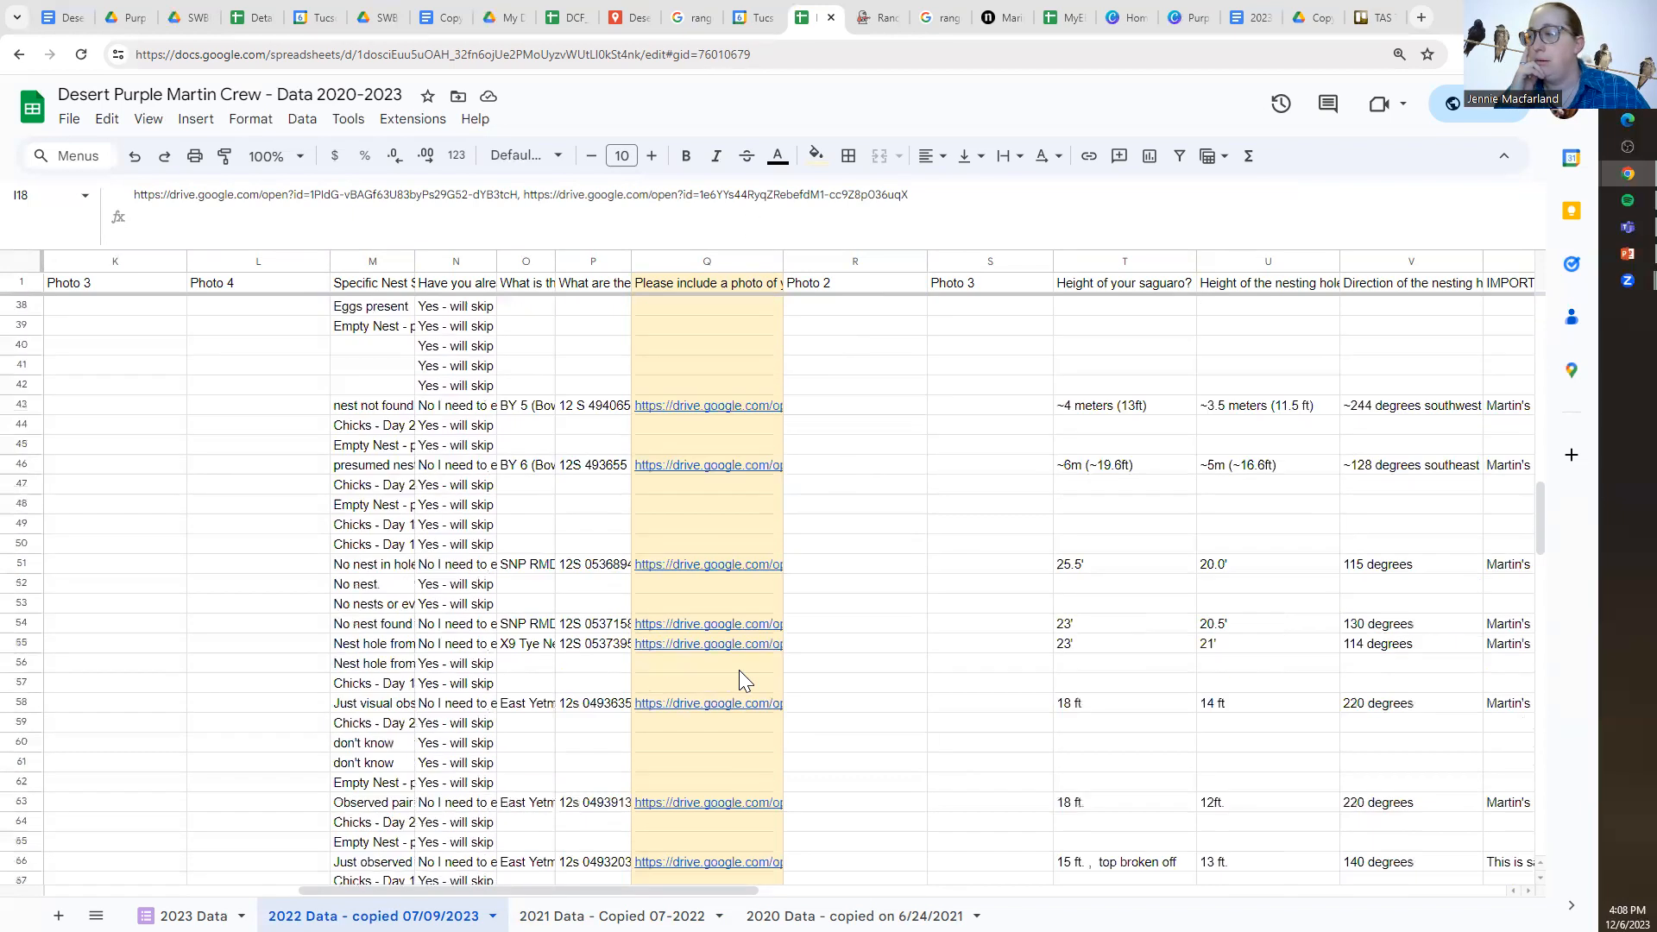
{"action": "scroll", "coordinate": [737, 681], "scroll_direction": "up", "scroll_amount": 15}
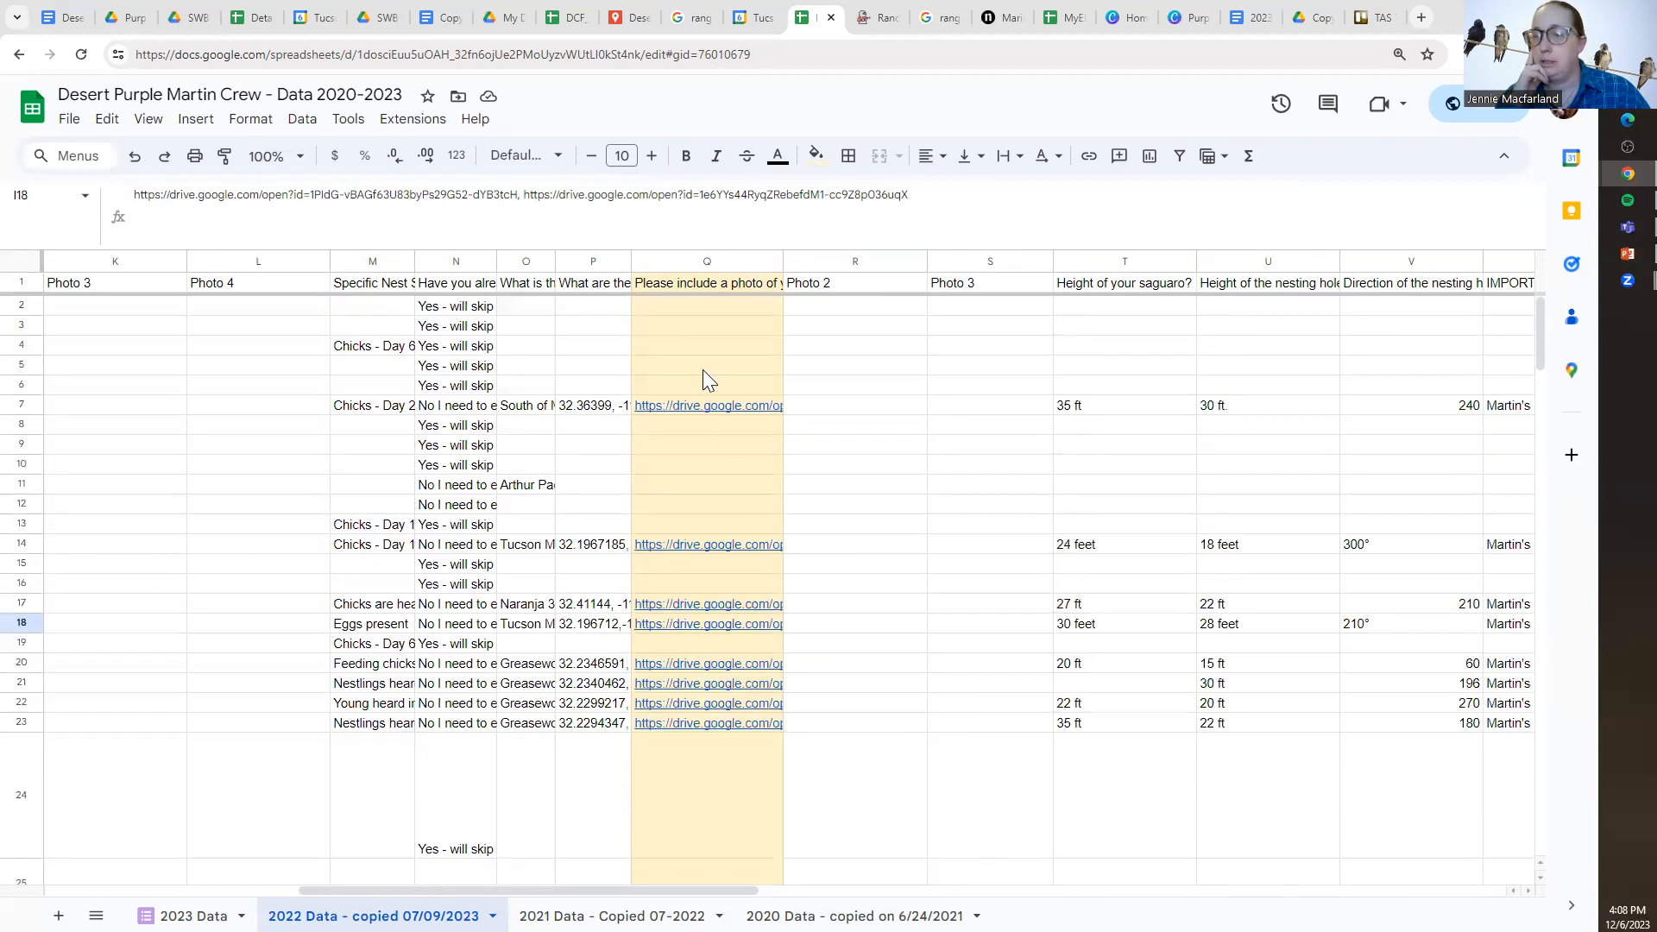
{"action": "mouse_move", "coordinate": [688, 405]}
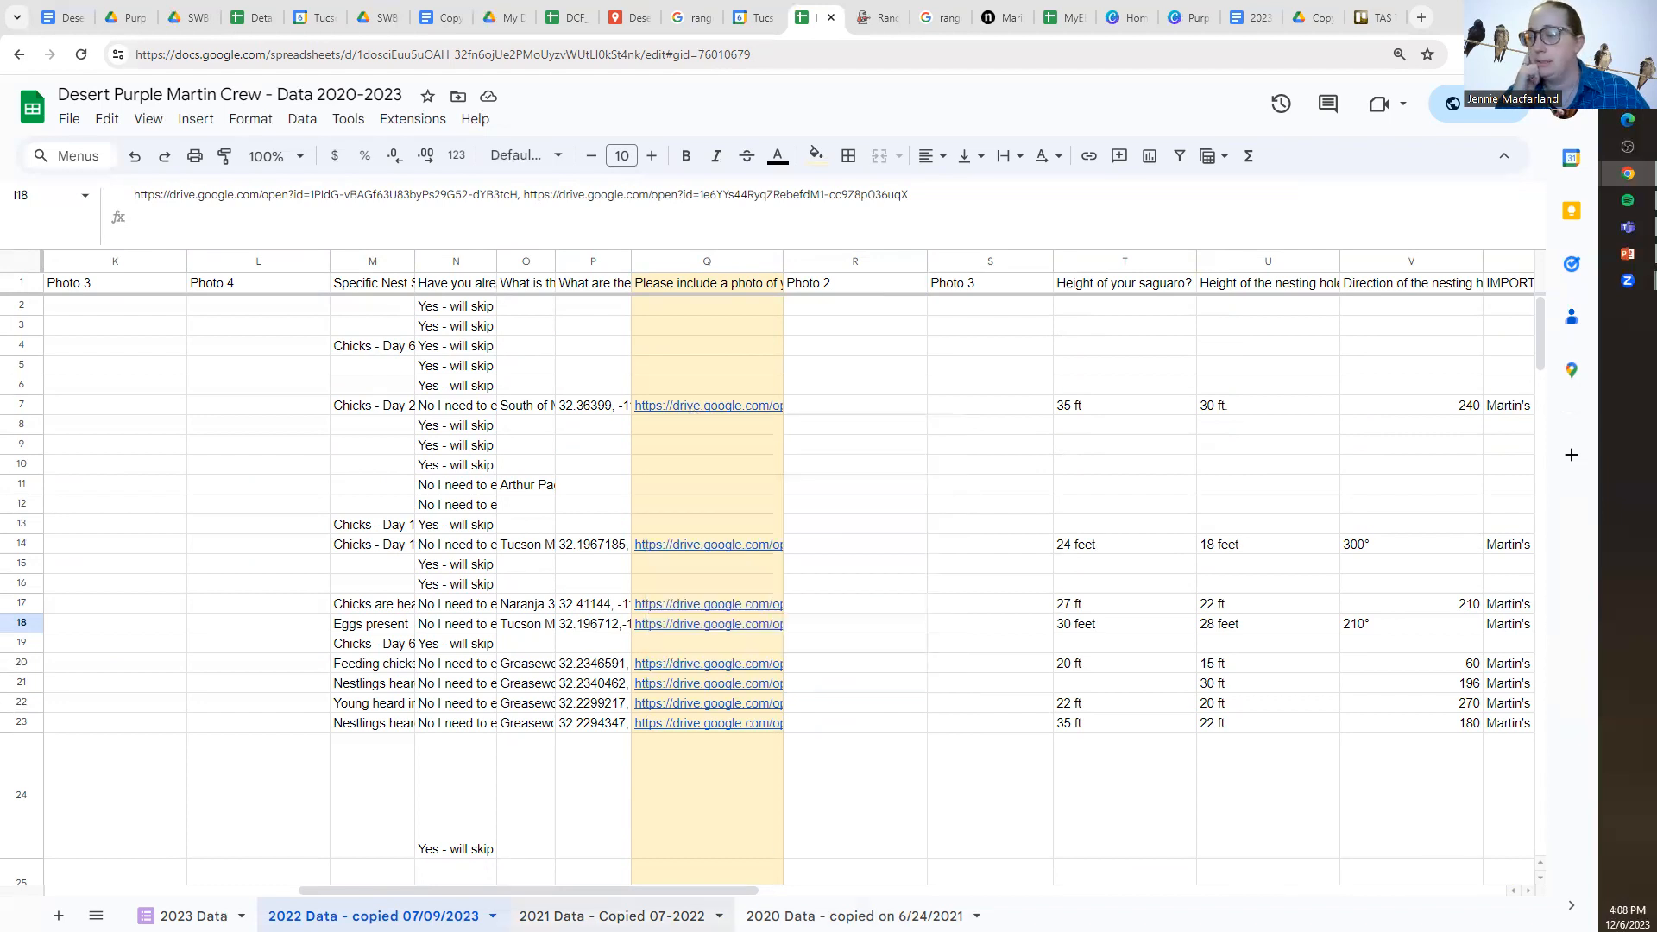
Open the 2023 Data sheet and examine the saguaro photo links in cell Q2.
{"action": "left_click", "coordinate": [612, 916]}
{"action": "left_click", "coordinate": [176, 916]}
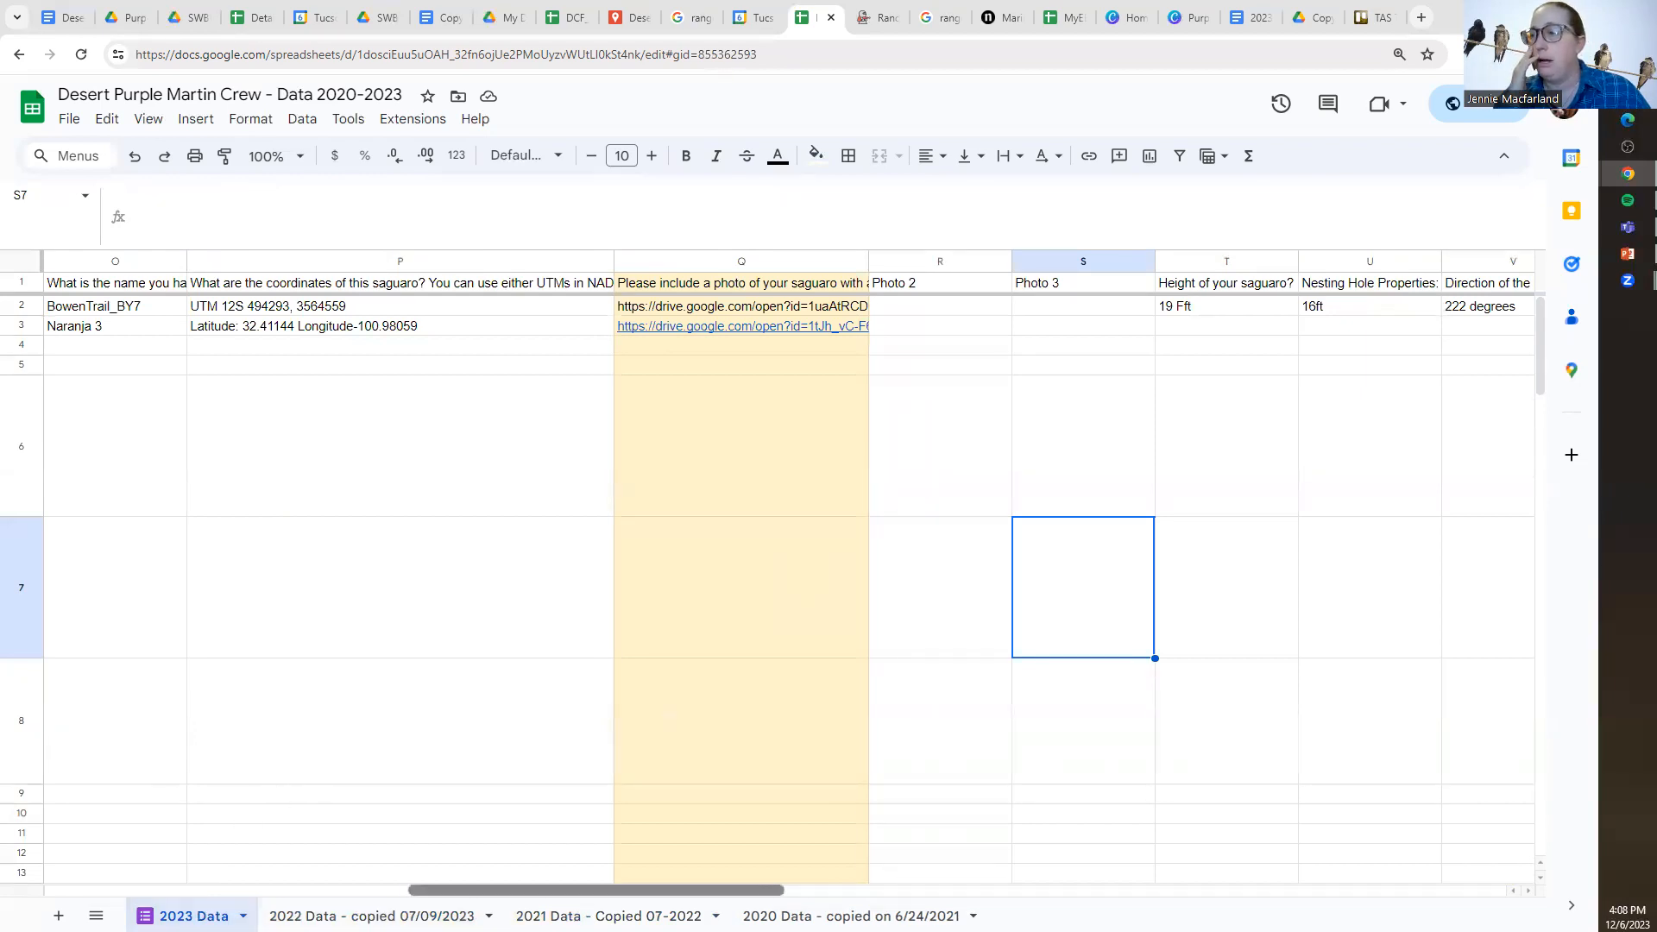
{"action": "left_click_drag", "start_coordinate": [466, 890], "coordinate": [517, 890]}
{"action": "left_click", "coordinate": [594, 304]}
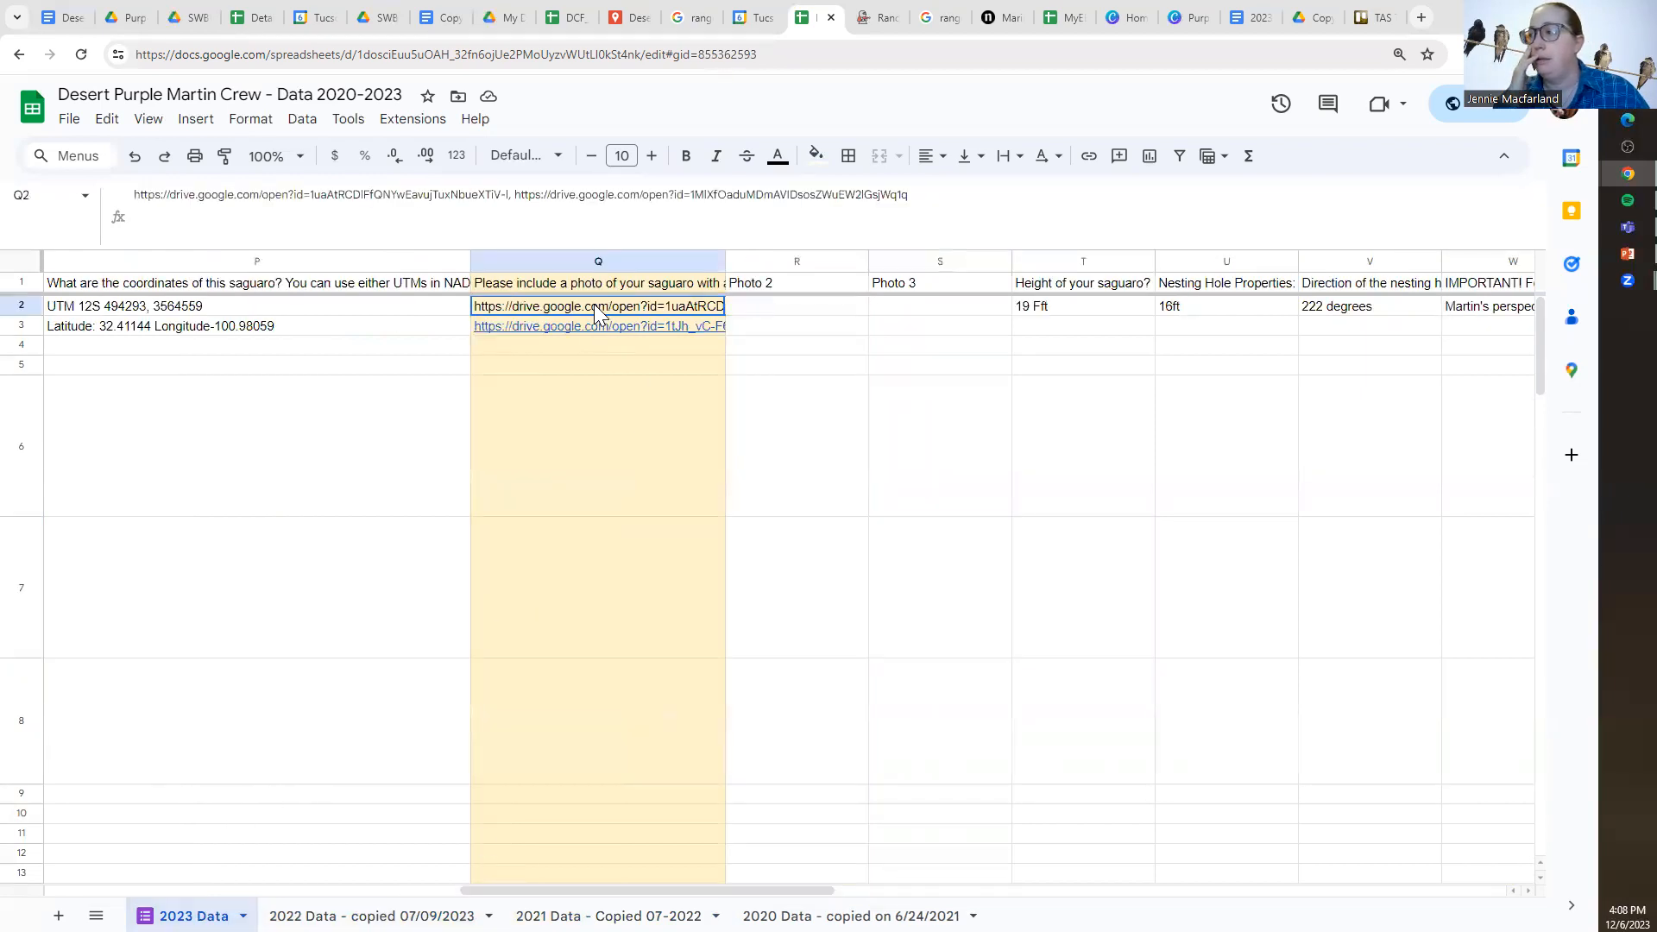
{"action": "left_click", "coordinate": [863, 530]}
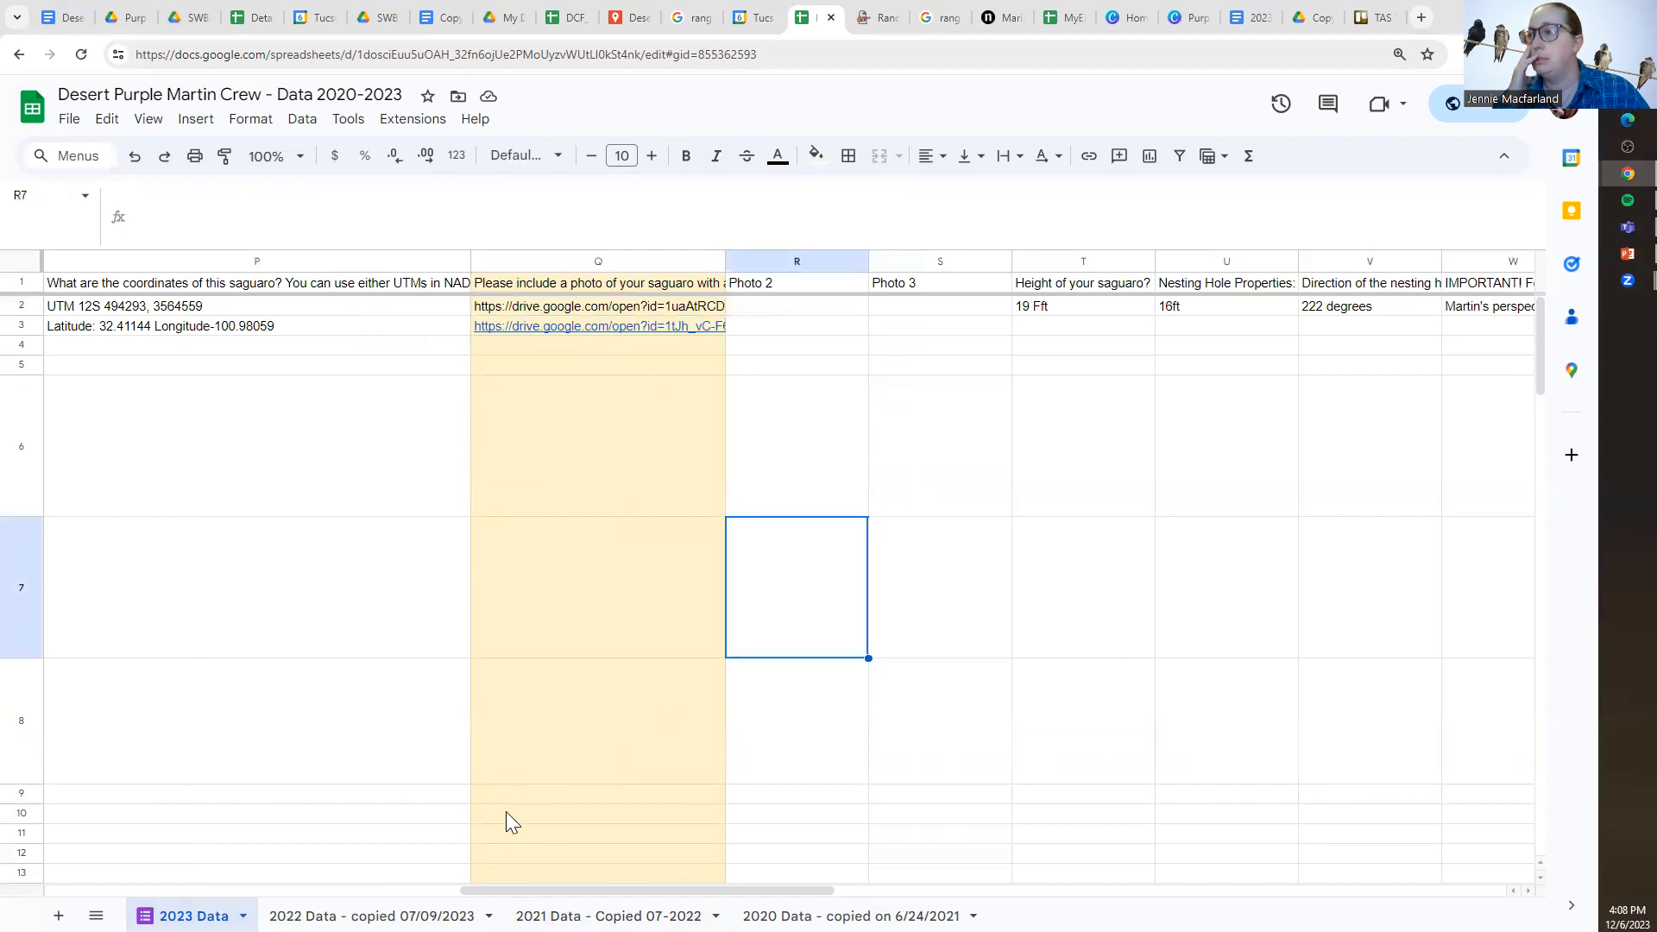
Narrow the saguaro coordinates column P in the 2023 sheet and examine the observation photo links in cell I2.
{"action": "left_click_drag", "start_coordinate": [470, 261], "coordinate": [139, 261]}
{"action": "left_click_drag", "start_coordinate": [604, 890], "coordinate": [266, 878]}
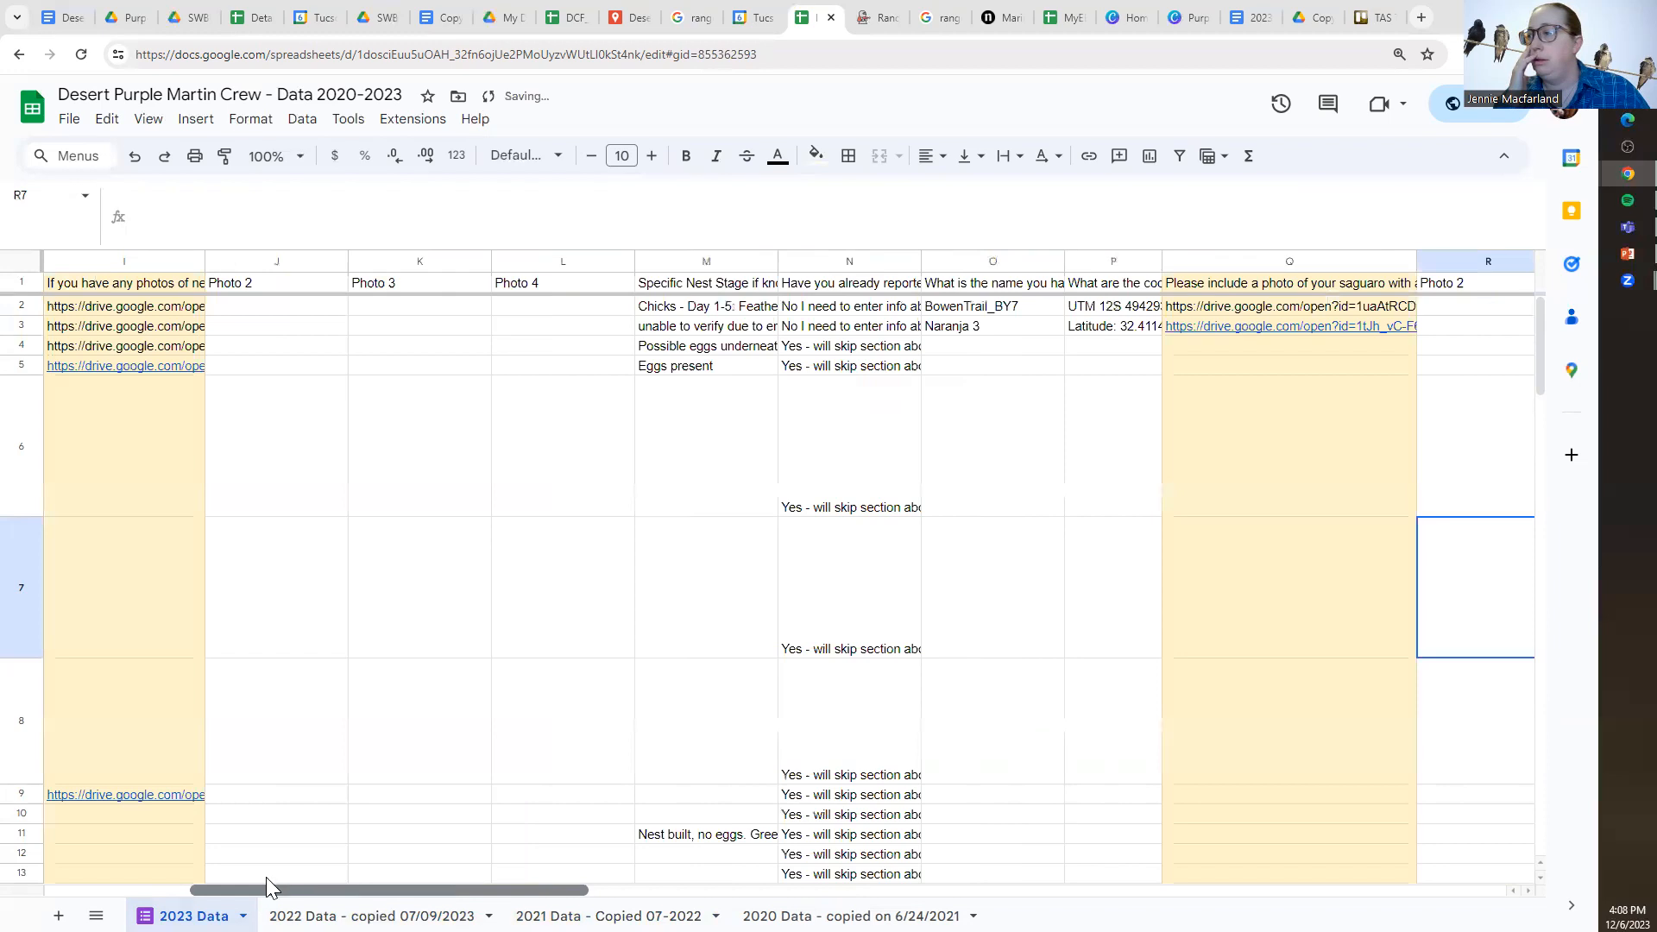
{"action": "left_click_drag", "start_coordinate": [448, 889], "coordinate": [537, 889]}
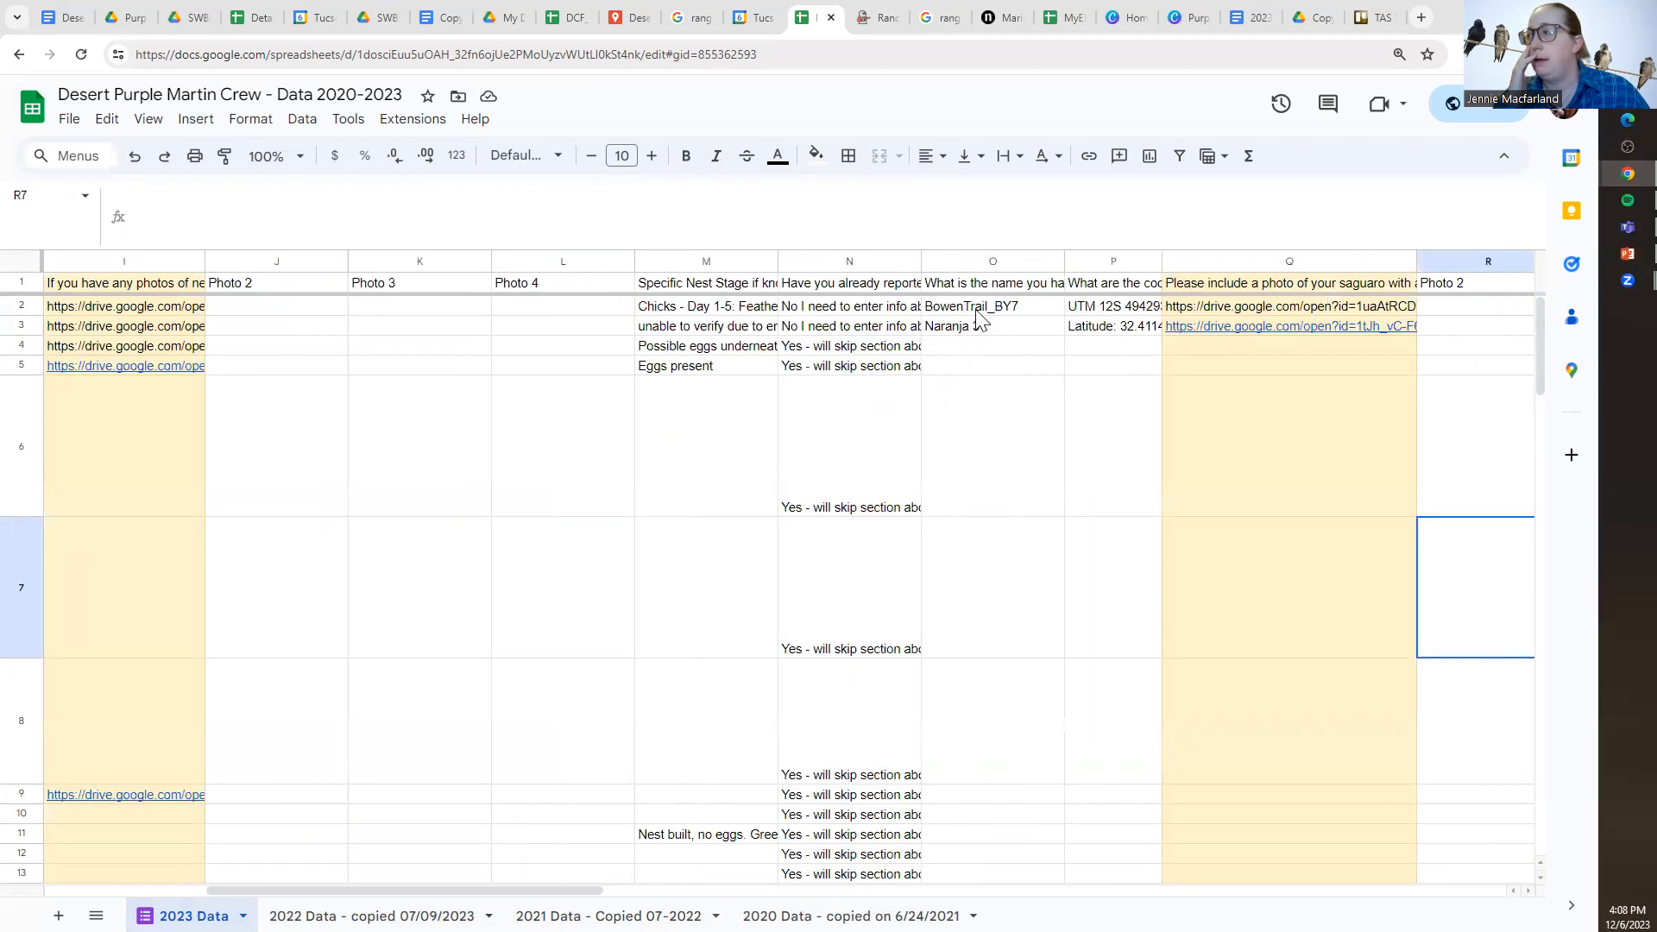
{"action": "left_click", "coordinate": [181, 311]}
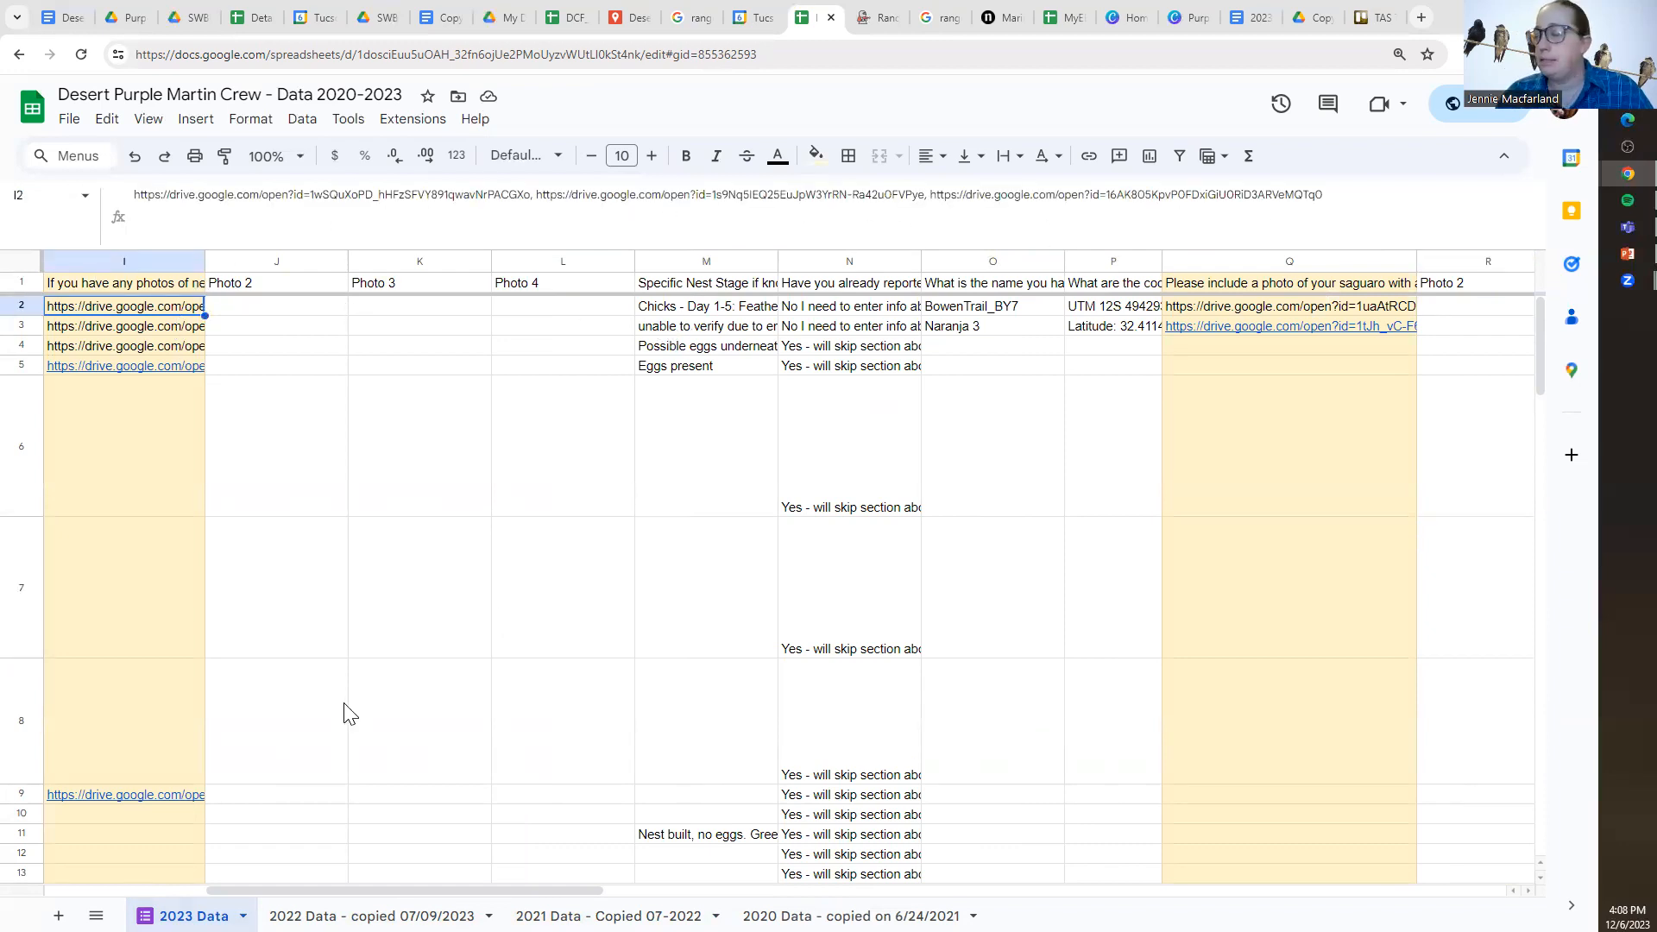
Open the 2020 Data - copied on 6/24/2021 sheet, browse its observation photo column, and check the links in cell I4.
{"action": "left_click", "coordinate": [850, 916]}
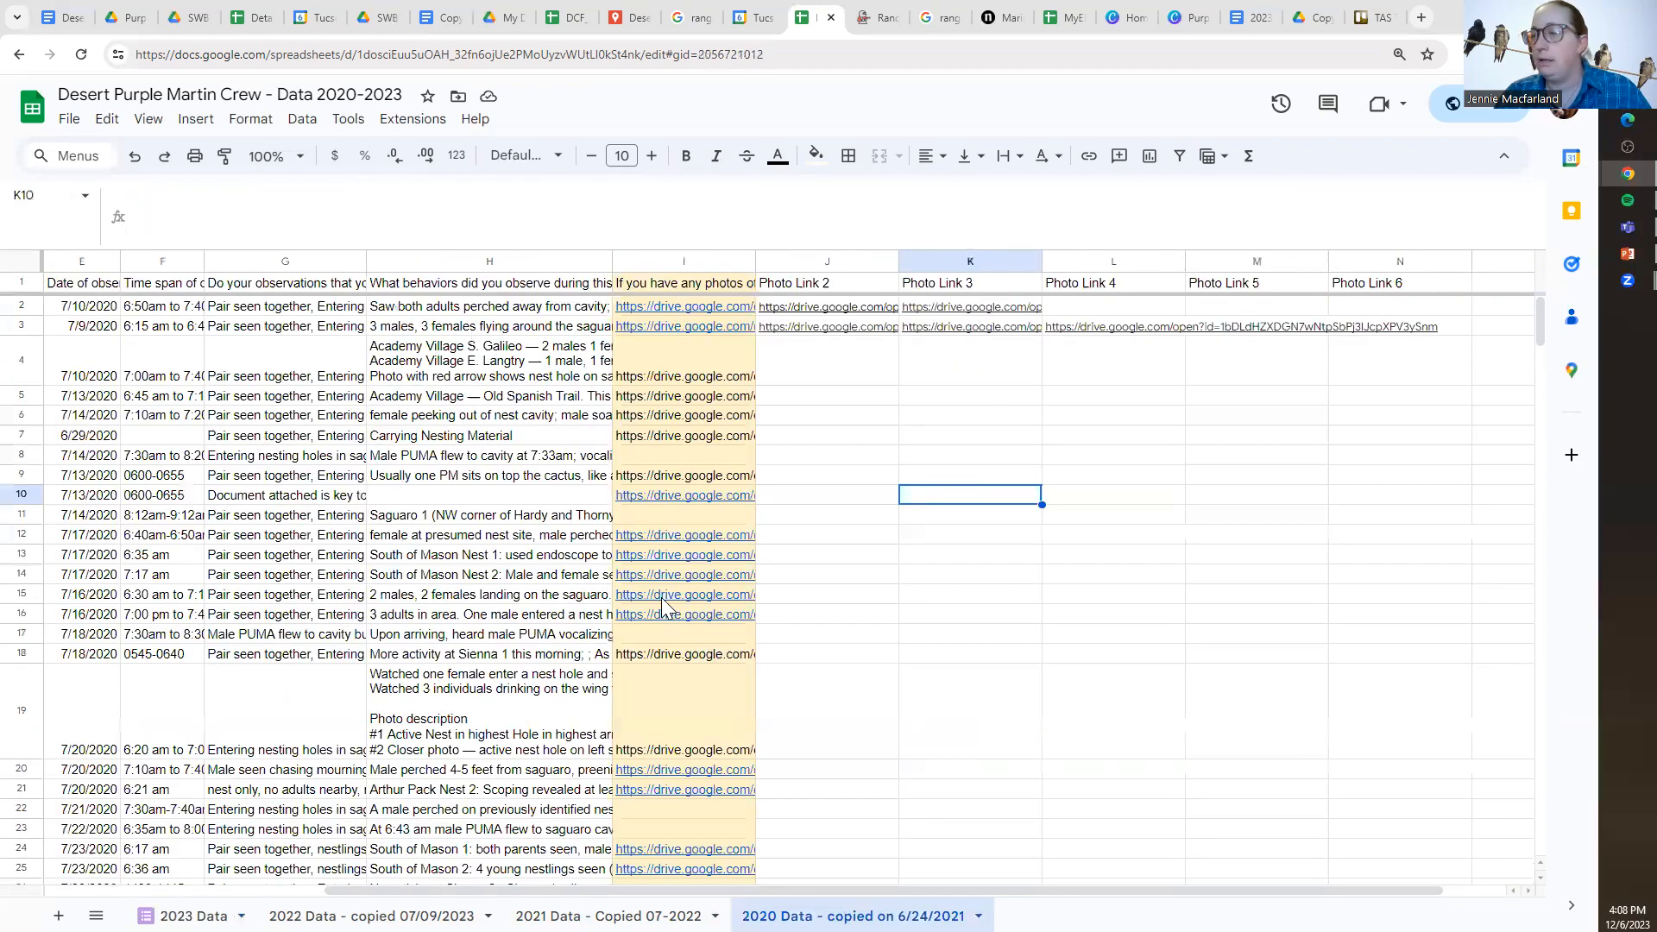
{"action": "scroll", "coordinate": [648, 665], "scroll_direction": "down", "scroll_amount": 15}
{"action": "scroll", "coordinate": [652, 682], "scroll_direction": "down", "scroll_amount": 5}
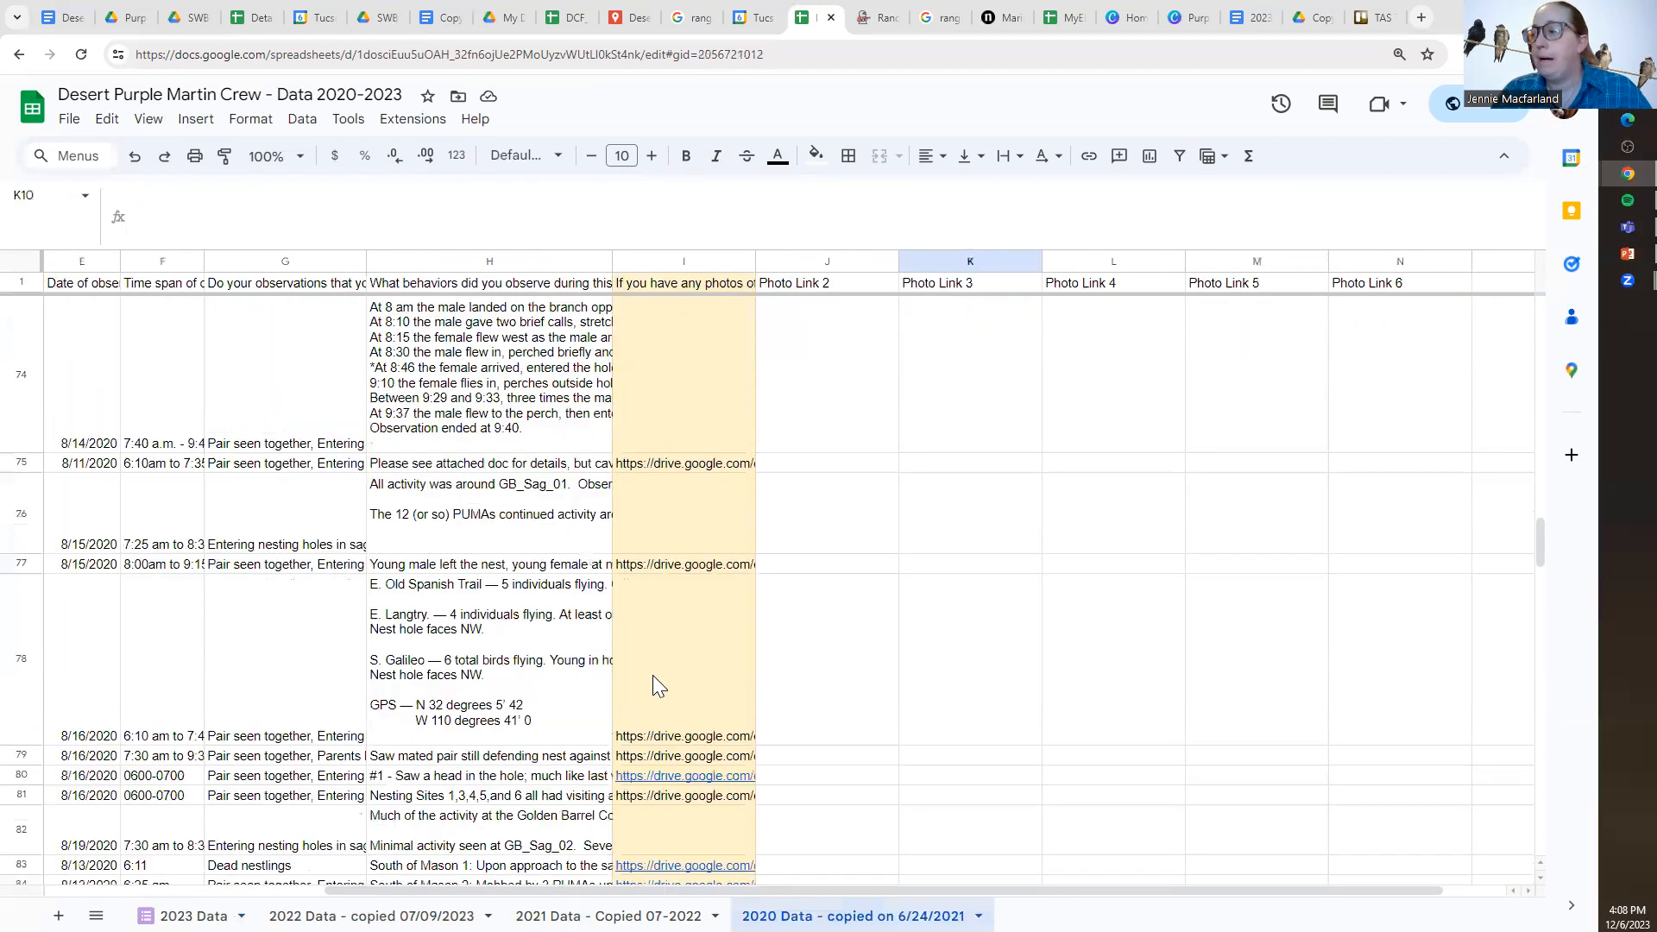
{"action": "scroll", "coordinate": [655, 688], "scroll_direction": "up", "scroll_amount": 10}
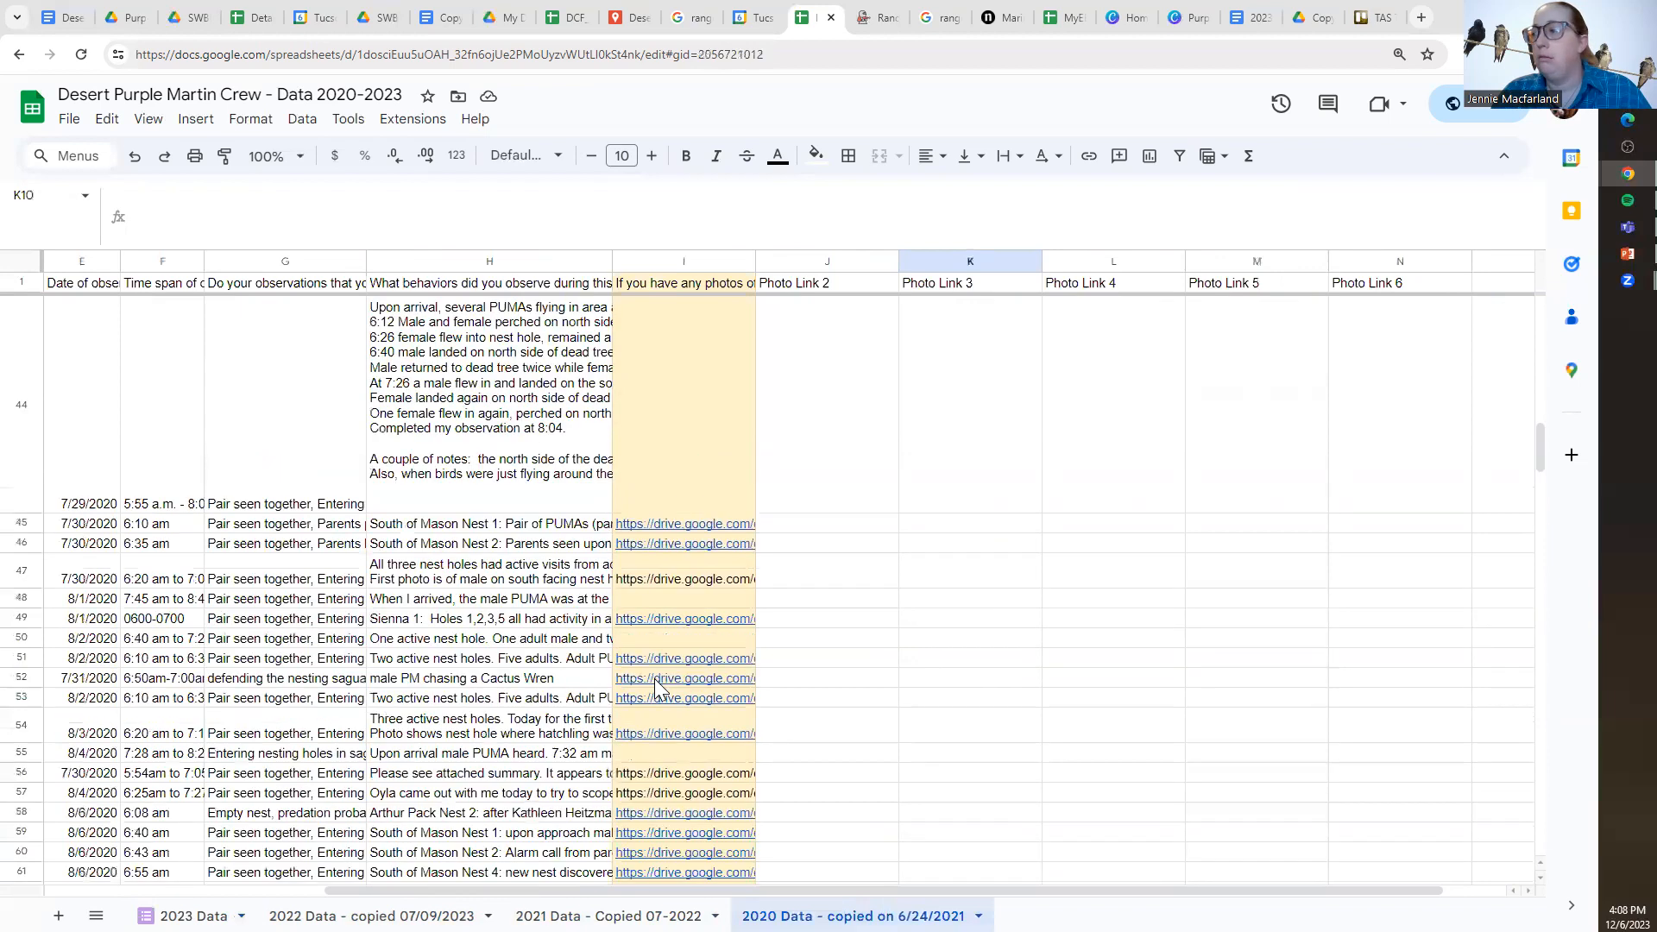
{"action": "scroll", "coordinate": [656, 688], "scroll_direction": "up", "scroll_amount": 15}
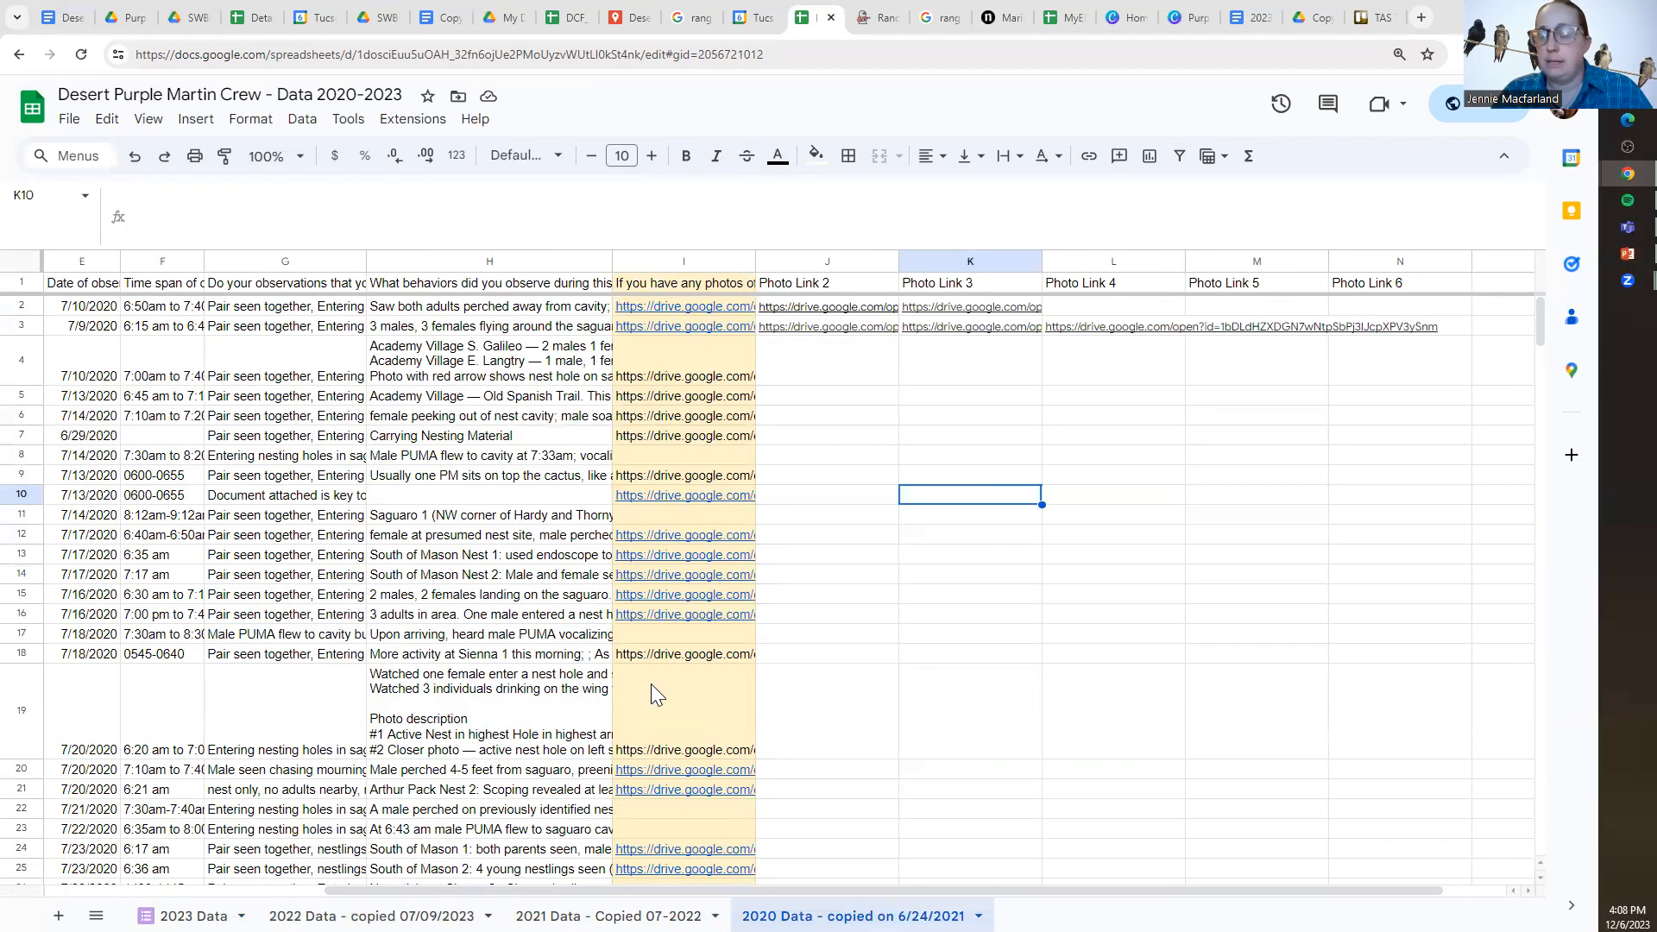
{"action": "left_click", "coordinate": [684, 380]}
{"action": "left_click", "coordinate": [984, 522]}
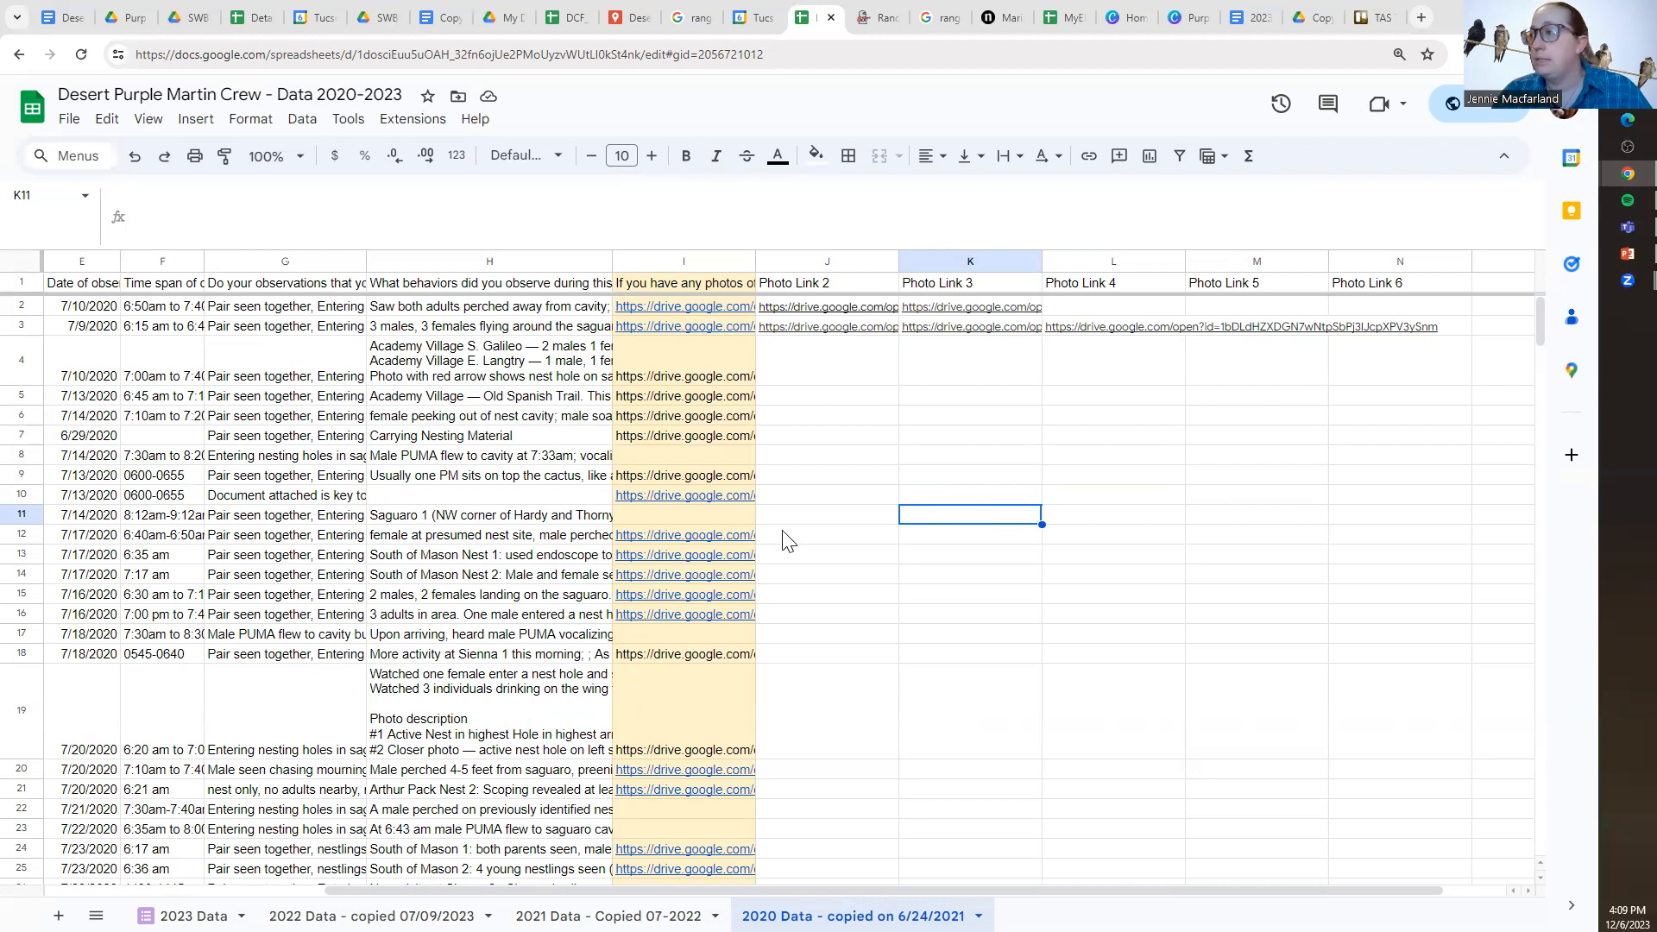
Cut the second photo link out of cell I4 and remove the leftover comma and space after the first link.
{"action": "left_click", "coordinate": [699, 363]}
{"action": "left_click_drag", "start_coordinate": [956, 196], "coordinate": [808, 204]}
{"action": "left_click", "coordinate": [688, 208]}
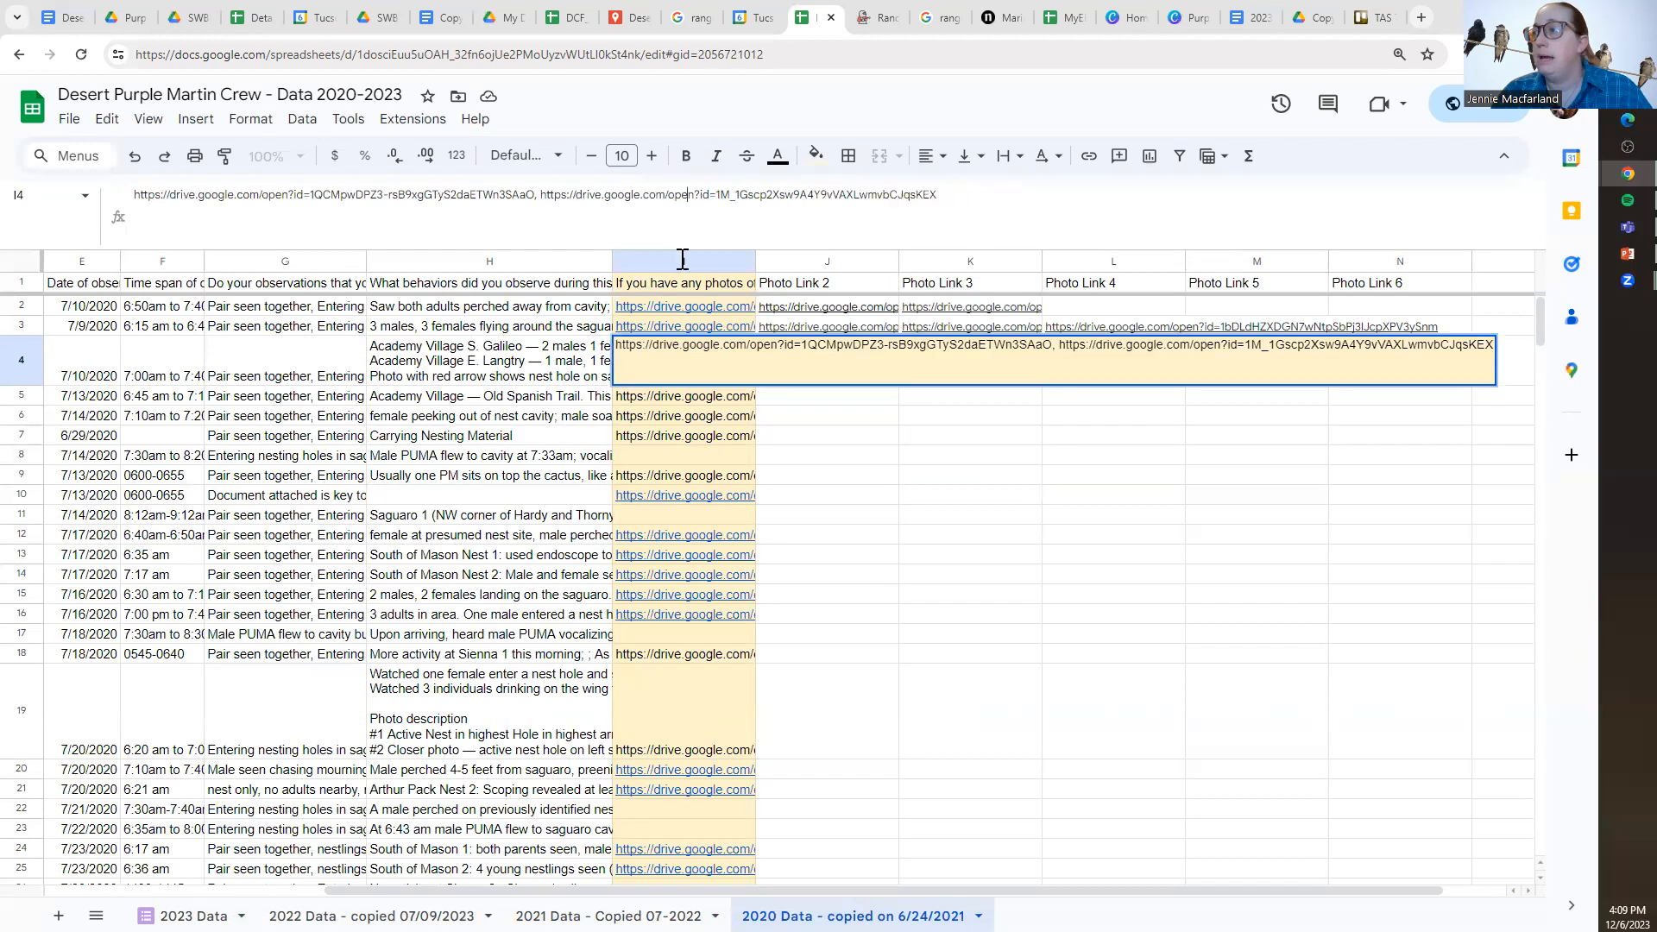
{"action": "key", "text": "Escape"}
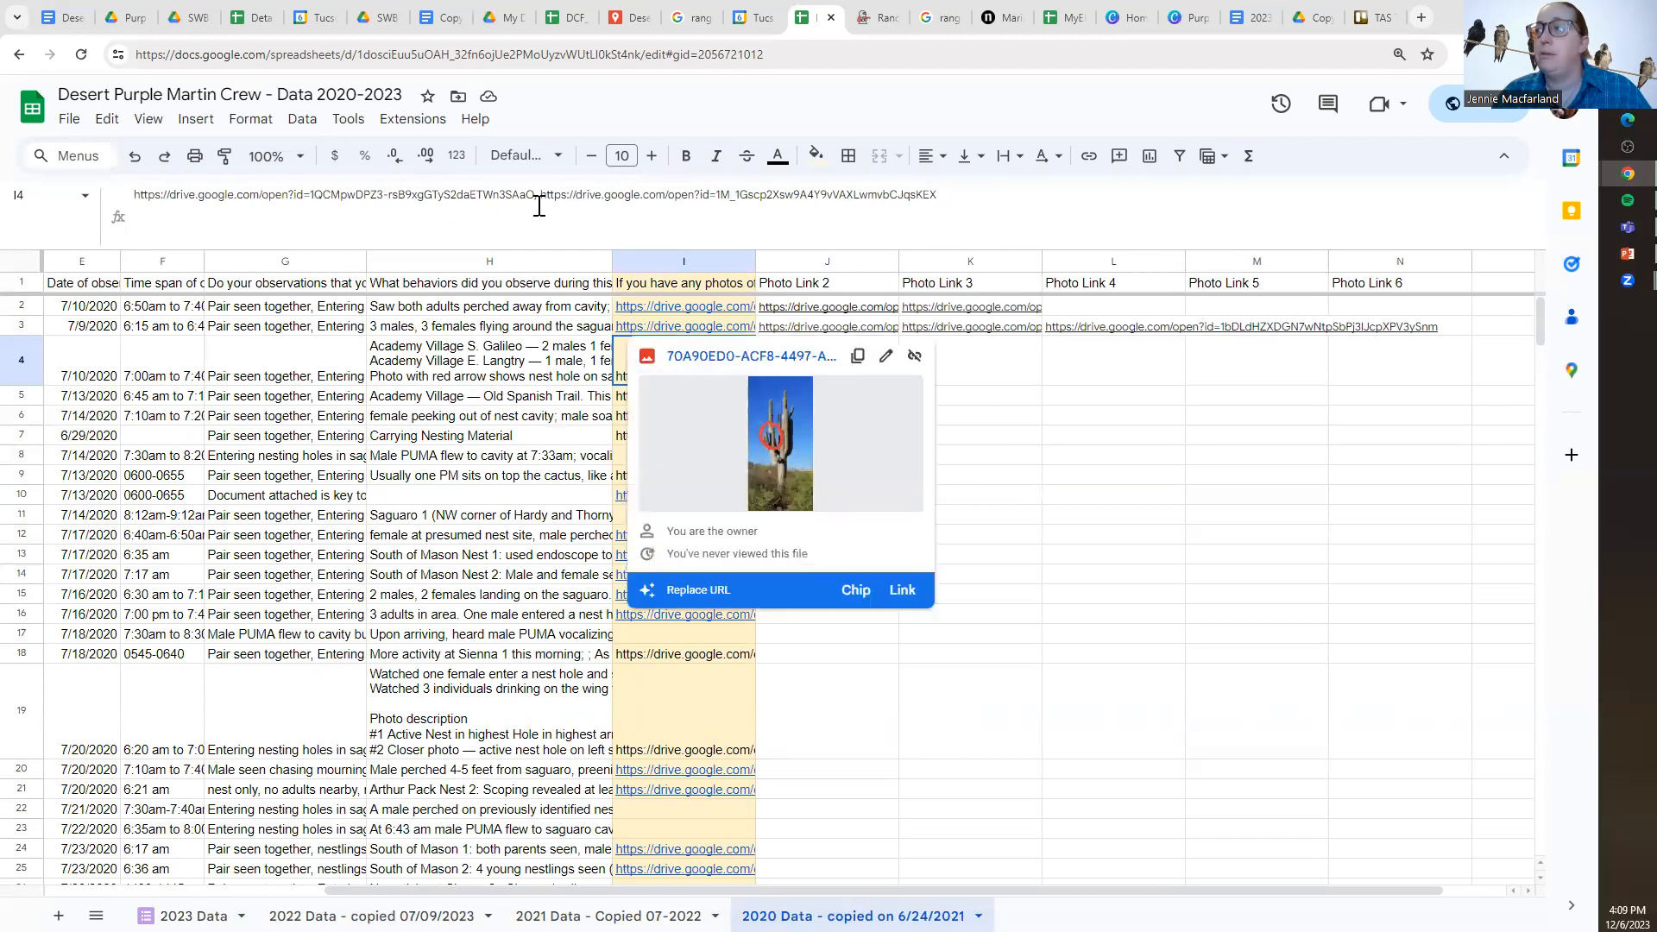
{"action": "left_click_drag", "start_coordinate": [947, 188], "coordinate": [544, 218]}
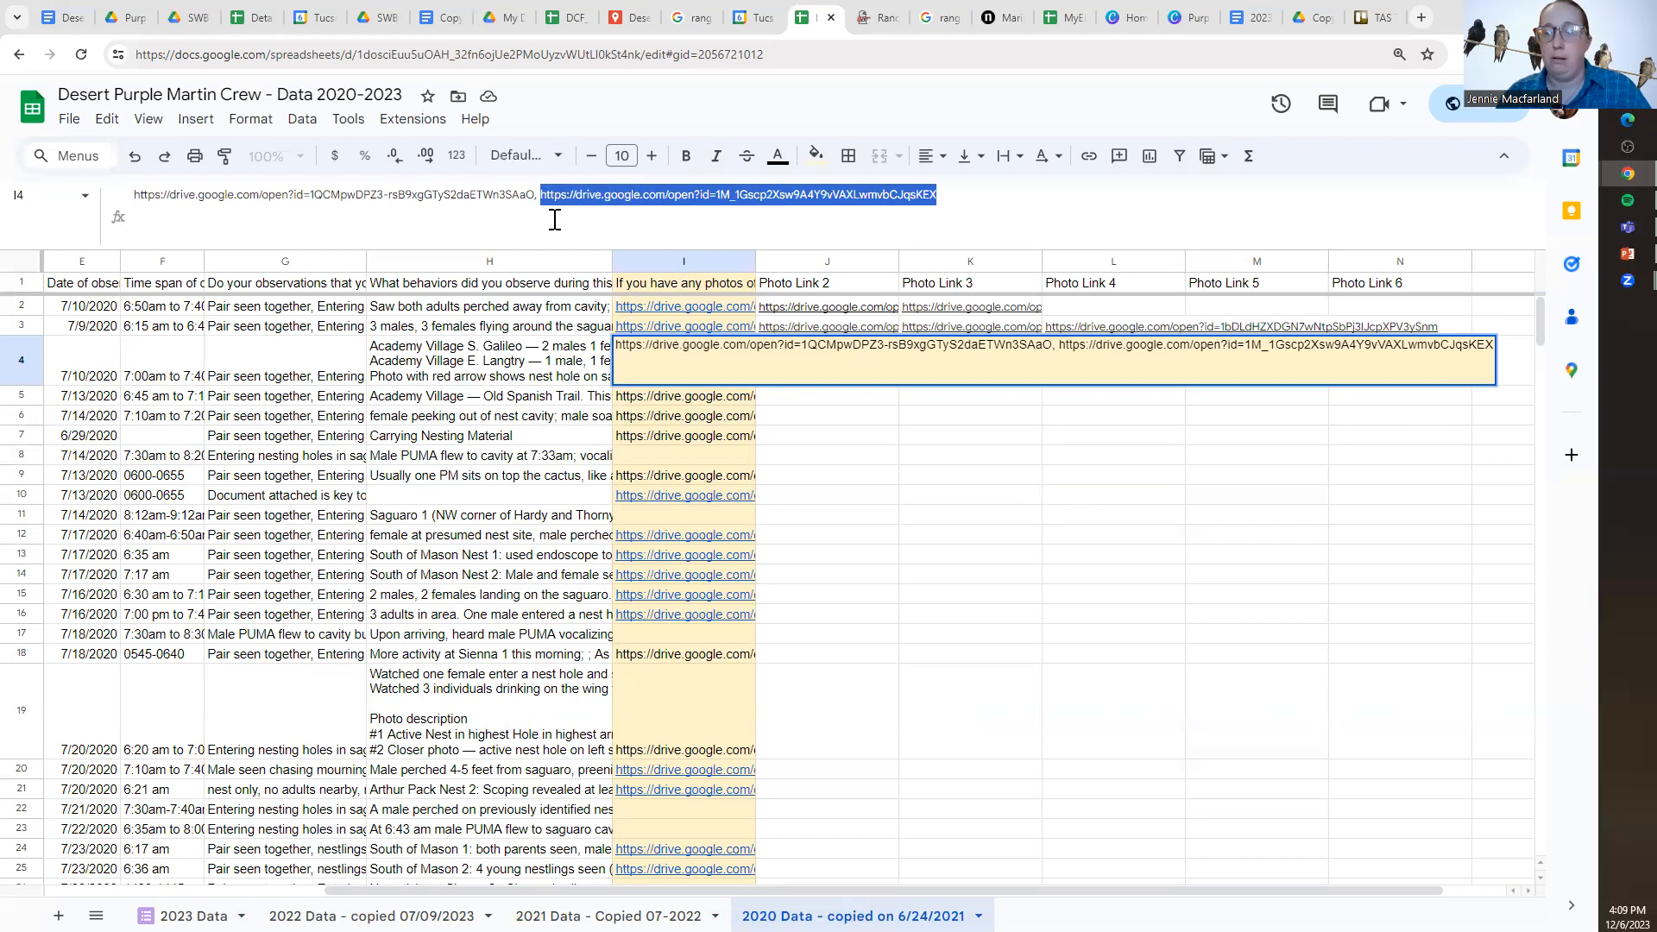
{"action": "key", "text": "ctrl+x"}
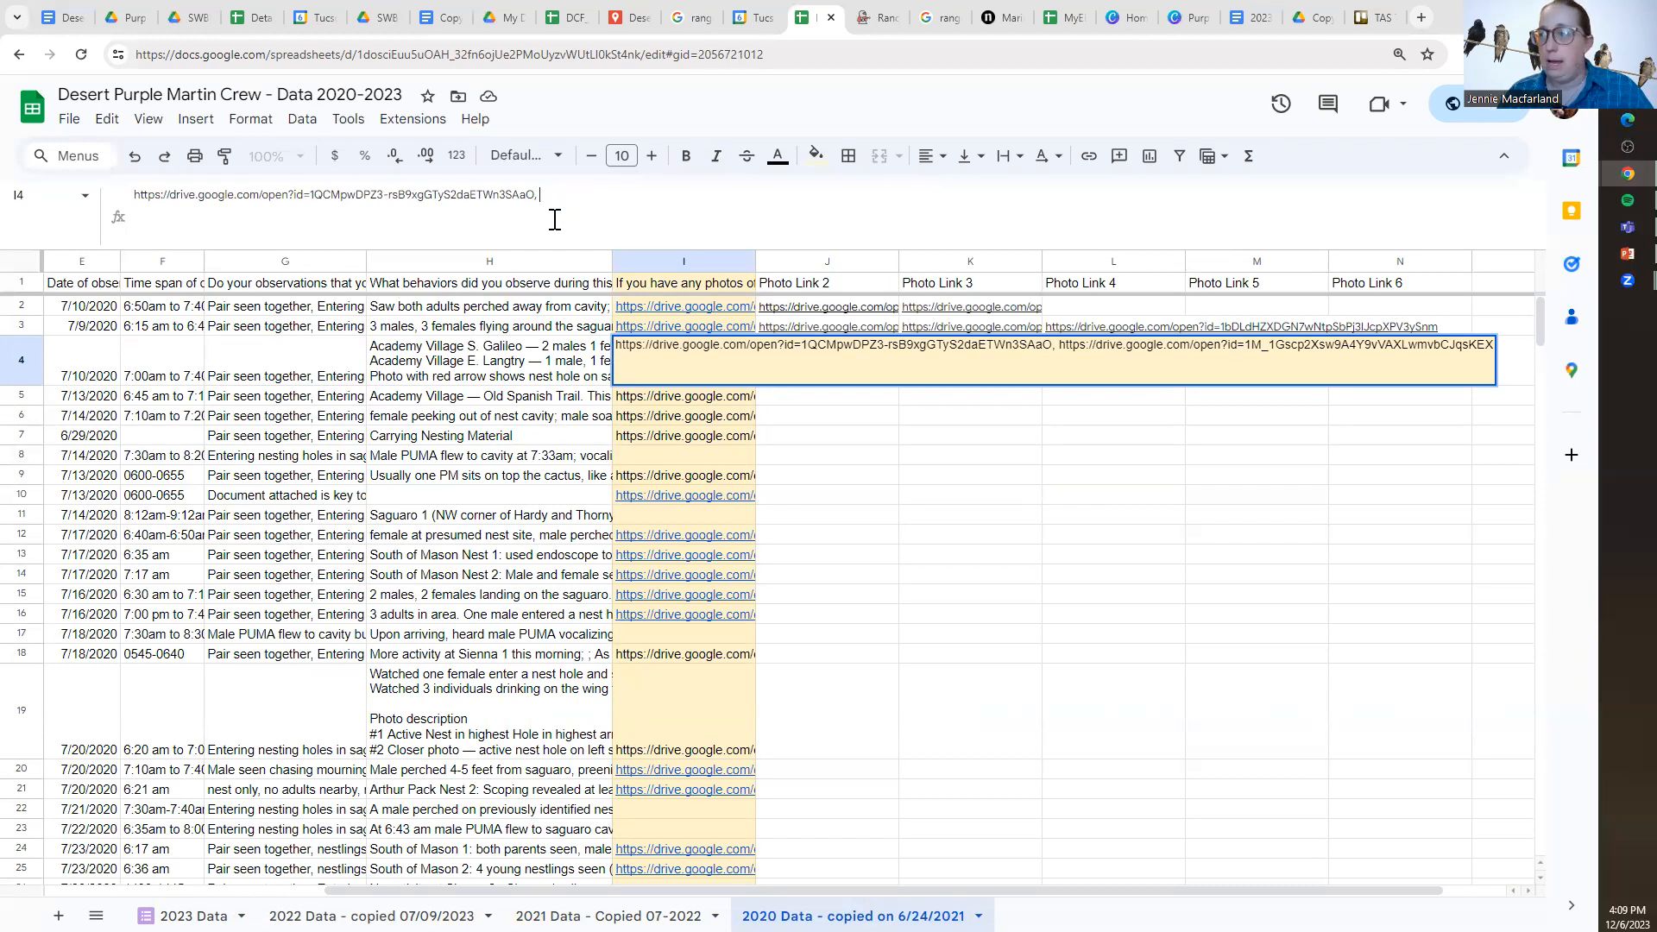
{"action": "key", "text": "BackSpace"}
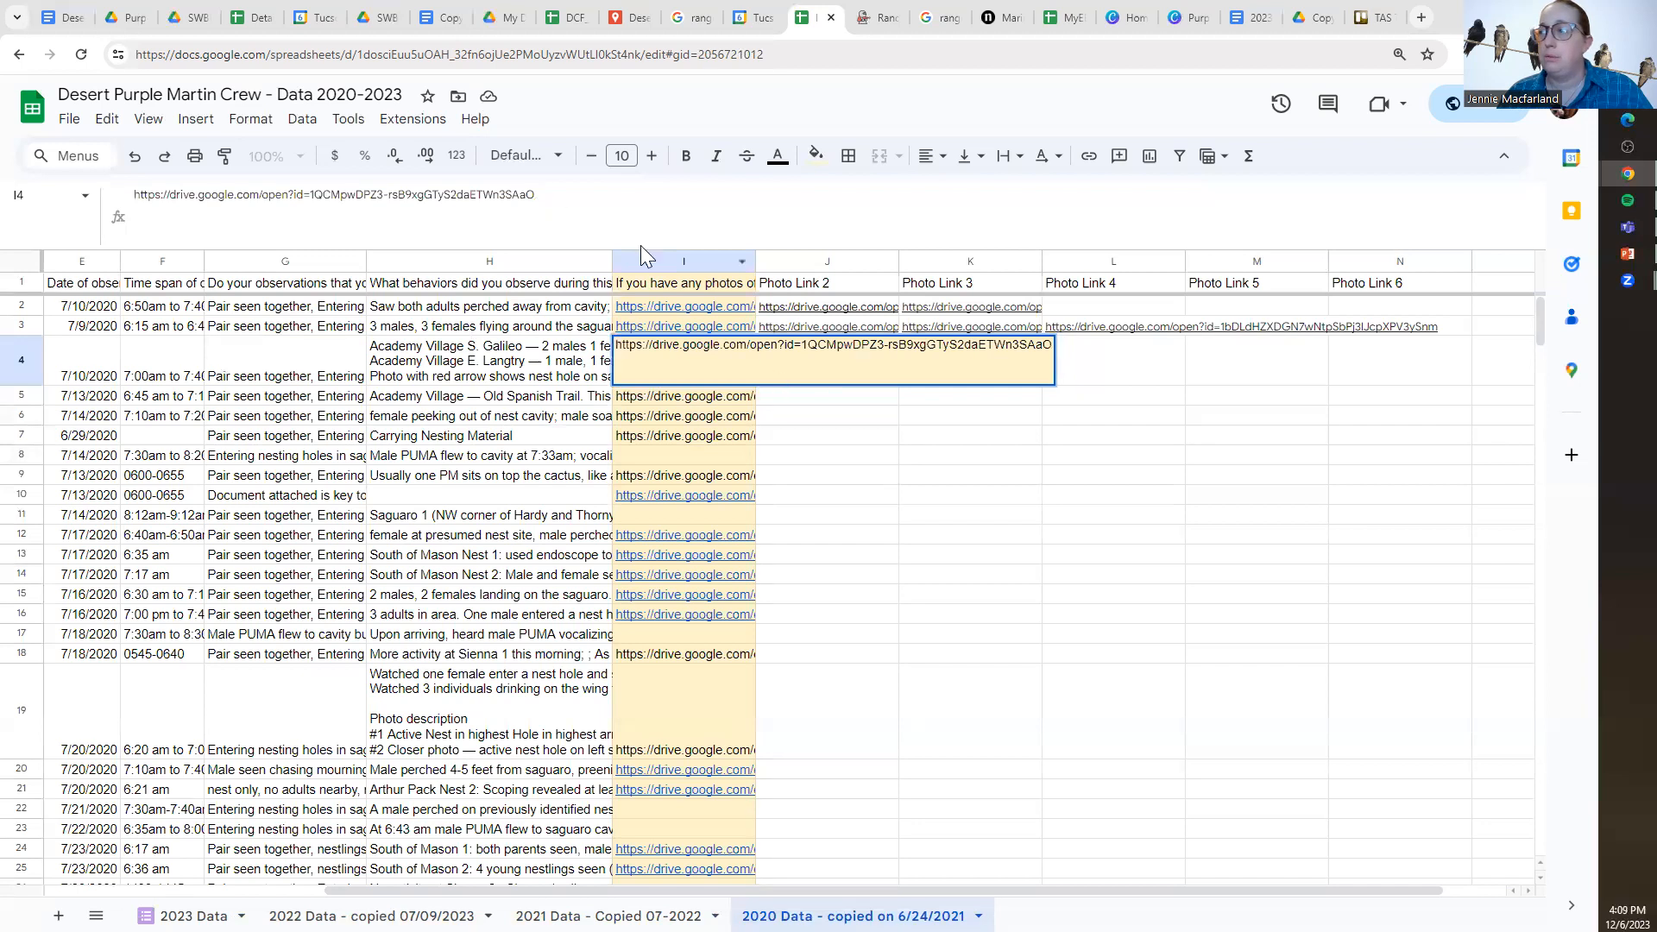
{"action": "left_click", "coordinate": [887, 440]}
Paste the cut photo link into cell J4 under Photo Link 2 and preview its photo.
{"action": "left_click", "coordinate": [854, 379]}
{"action": "key", "text": "ctrl+v"}
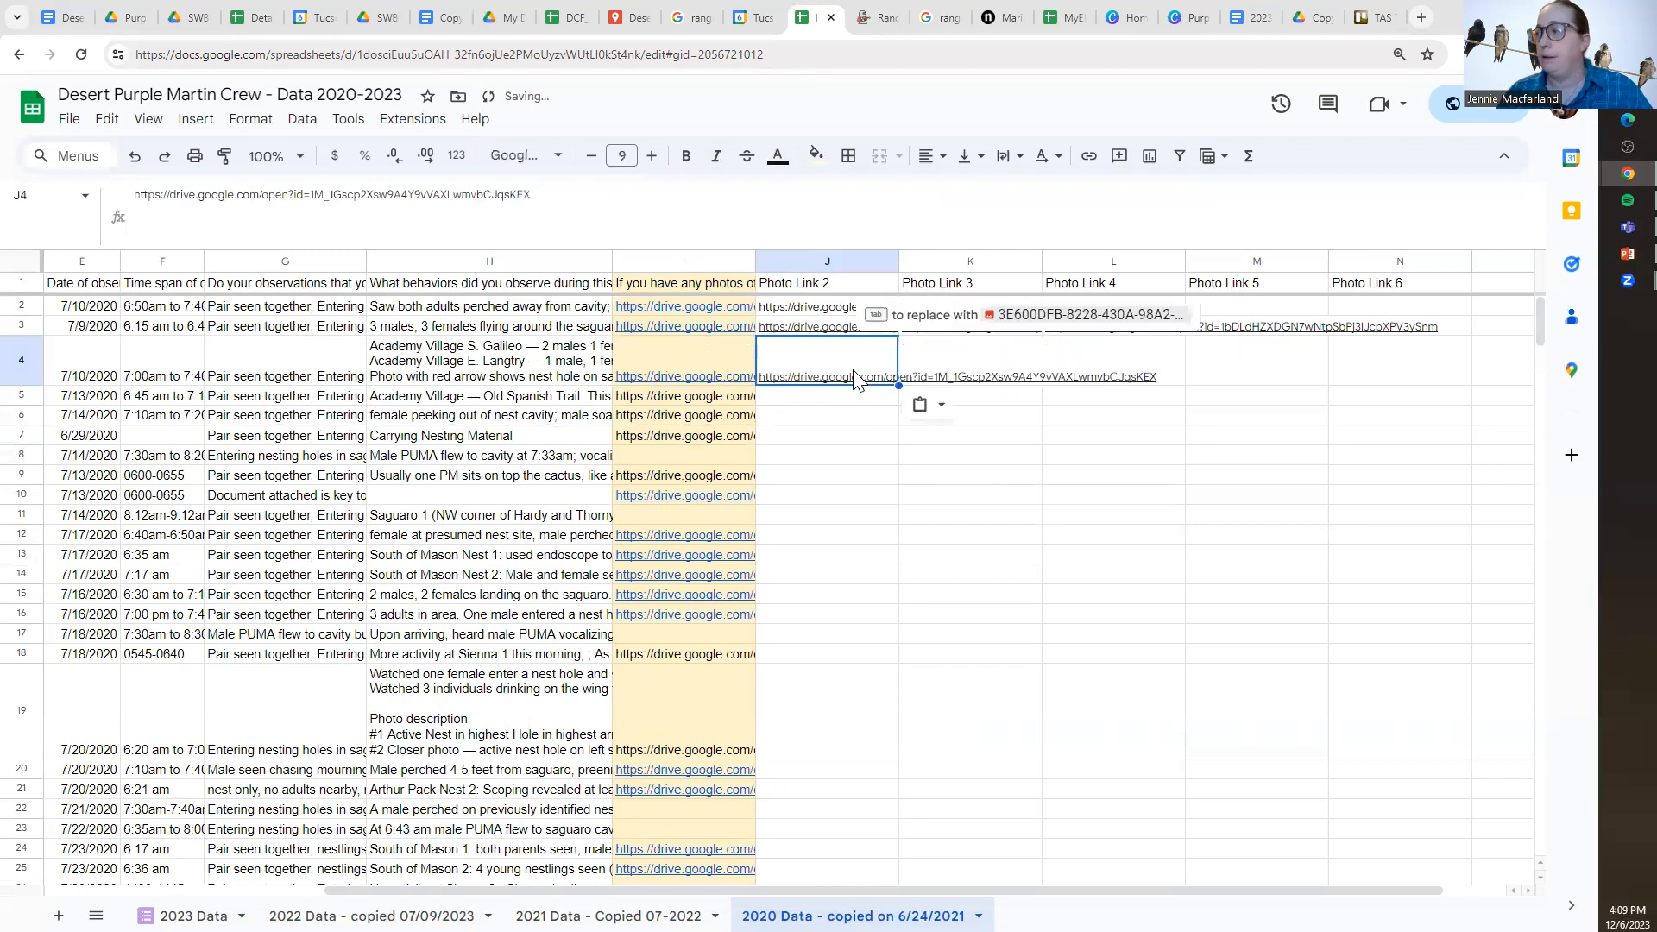
{"action": "left_click", "coordinate": [828, 440]}
{"action": "mouse_move", "coordinate": [836, 377]}
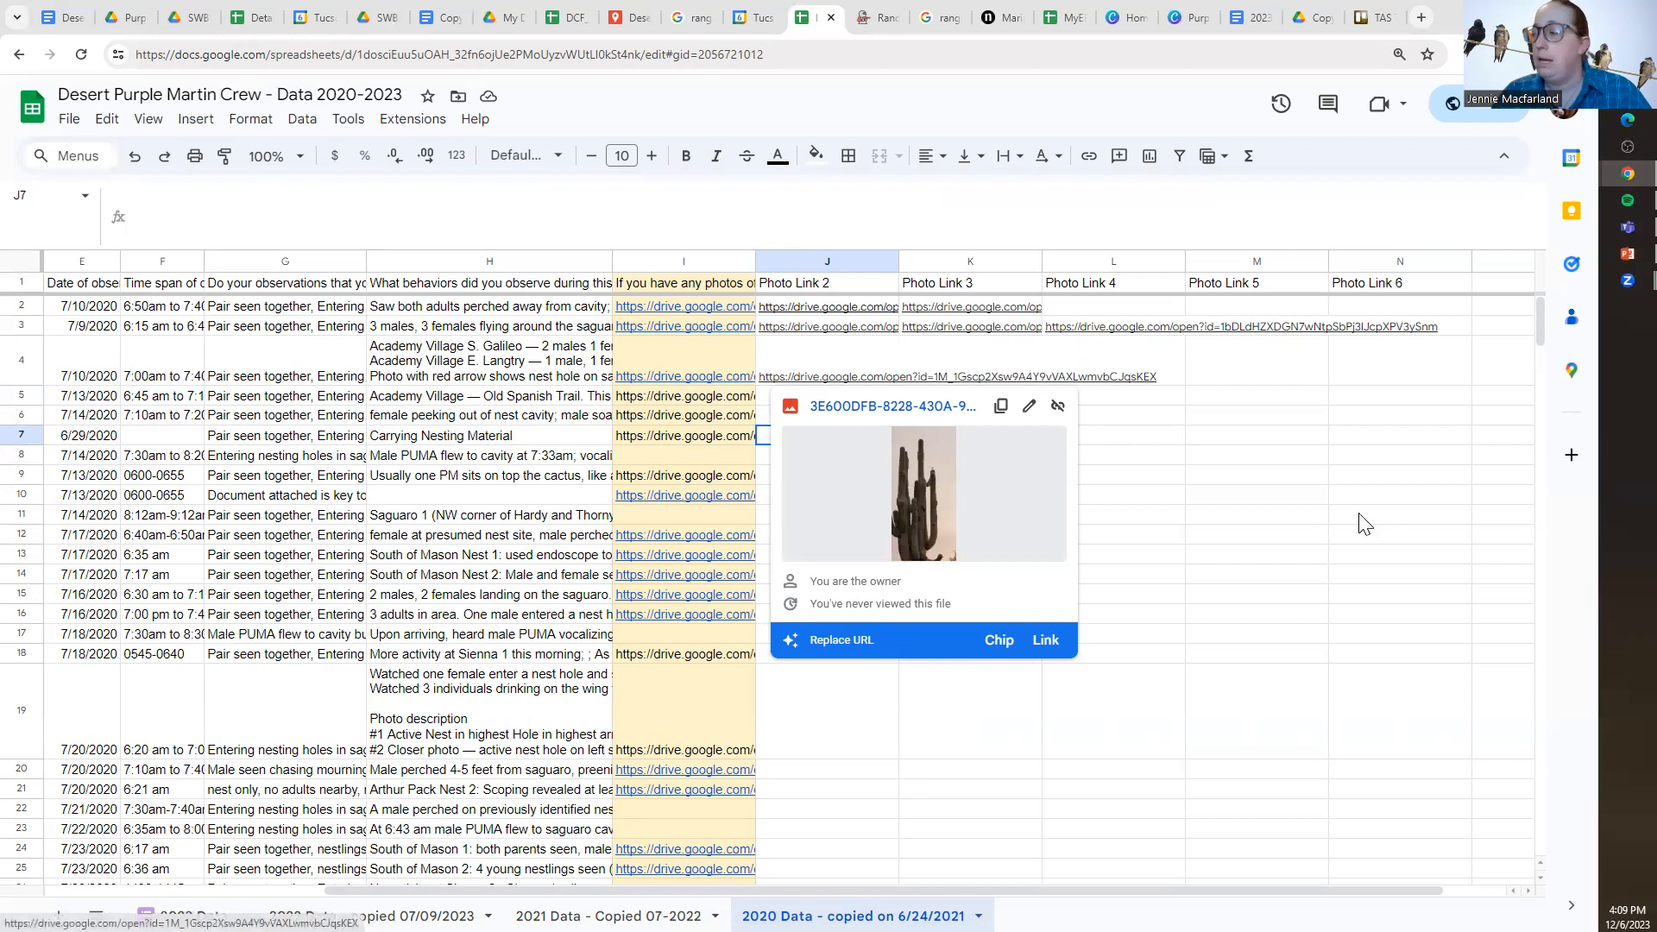
{"action": "left_click", "coordinate": [1245, 616]}
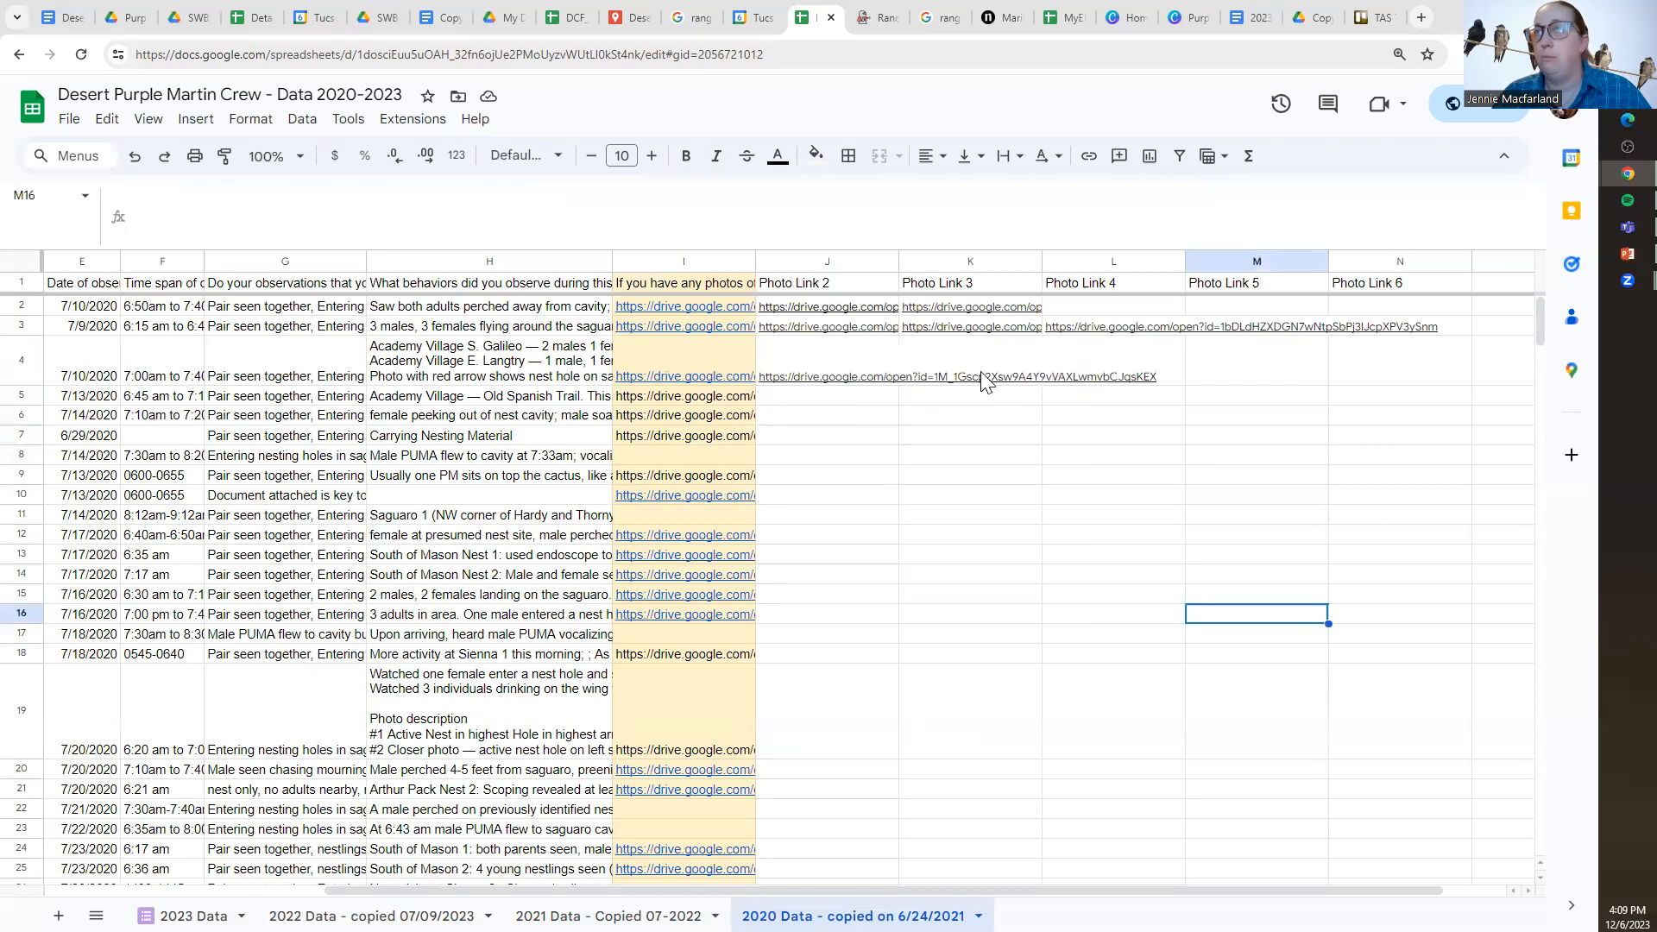
Set the text wrapping of the whole 2020 sheet to clip so long links stay within their cells.
{"action": "left_click", "coordinate": [26, 272]}
{"action": "left_click", "coordinate": [913, 454]}
{"action": "left_click", "coordinate": [823, 262]}
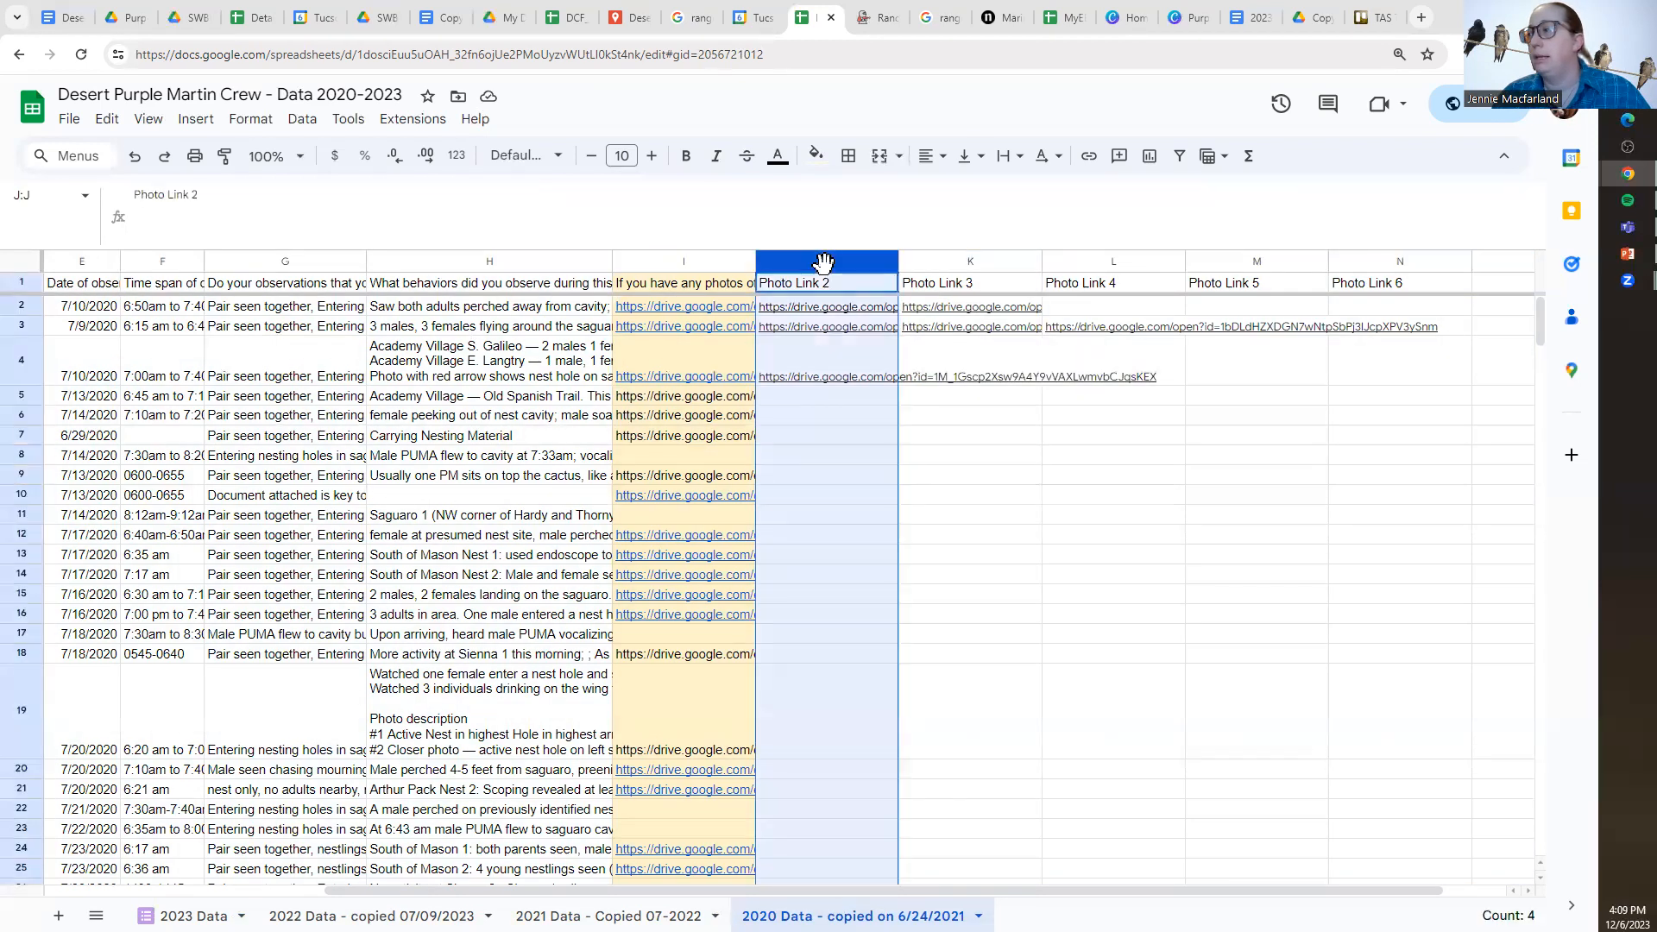
{"action": "left_click", "coordinate": [28, 267]}
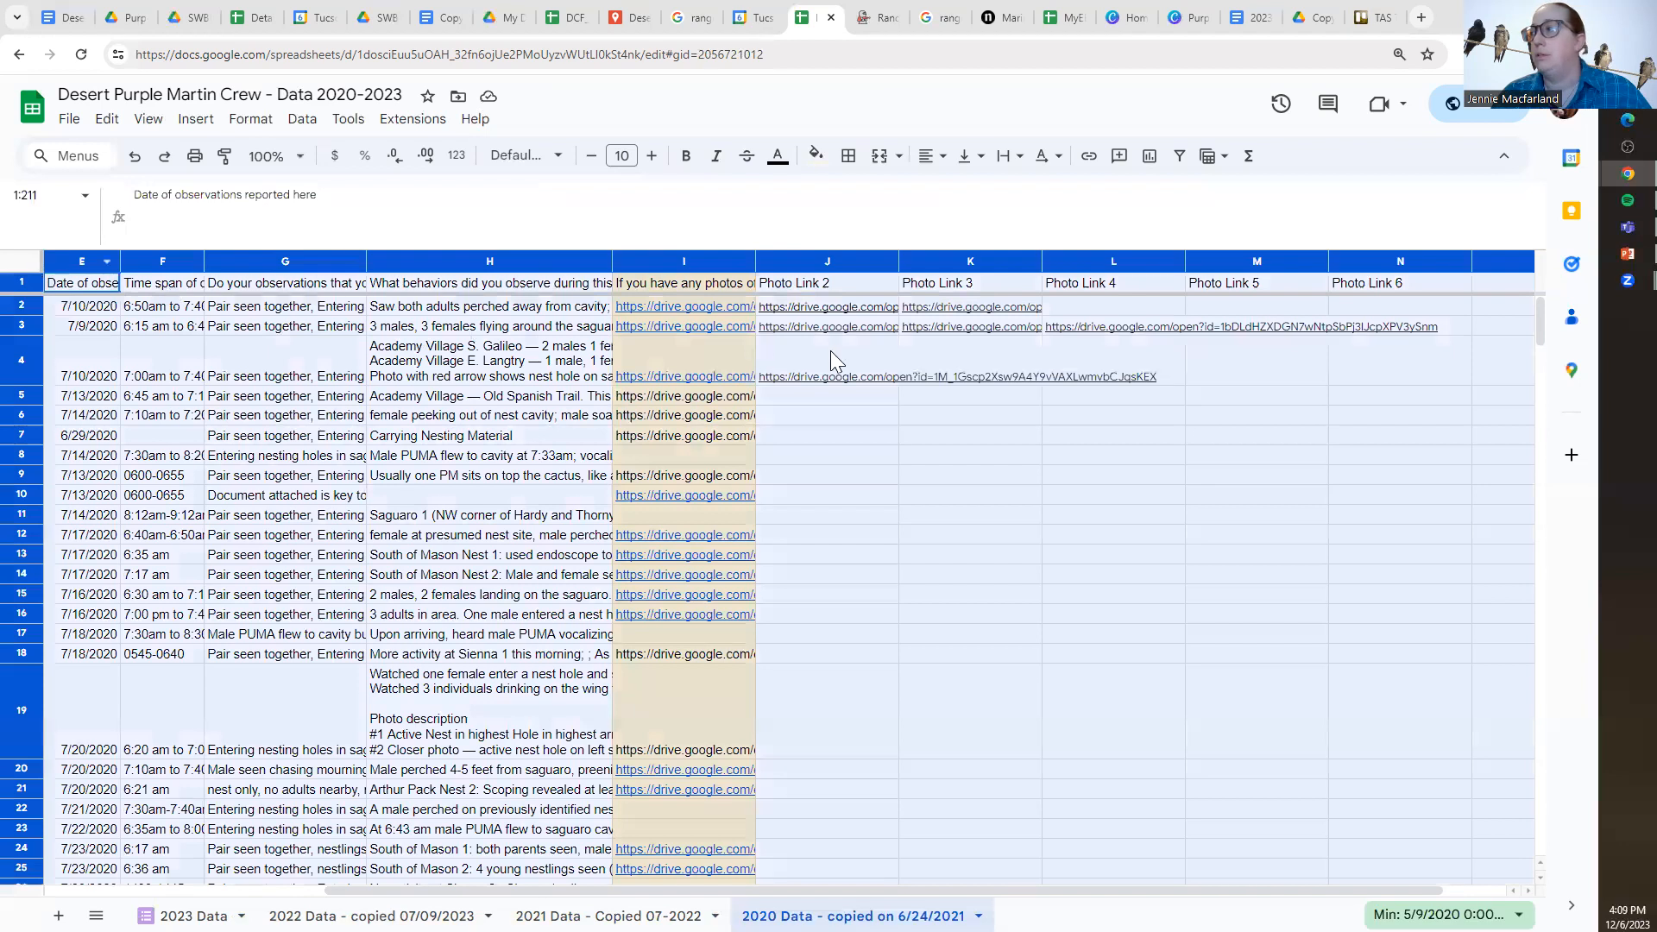
{"action": "left_click", "coordinate": [1015, 161]}
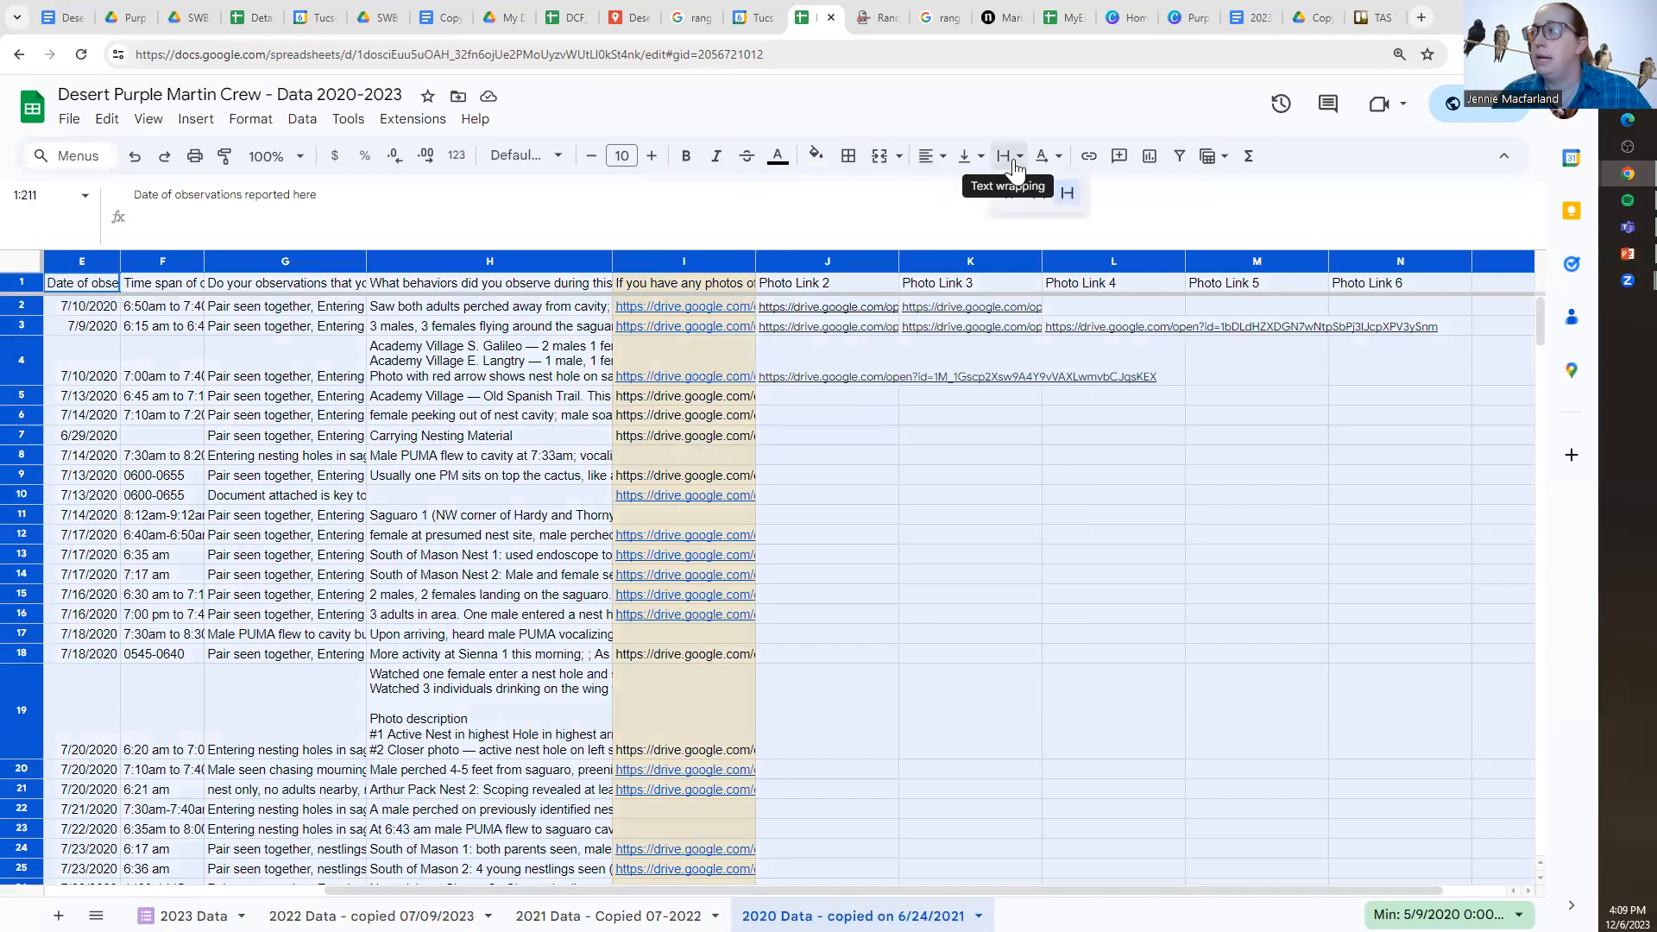
{"action": "left_click", "coordinate": [1070, 195]}
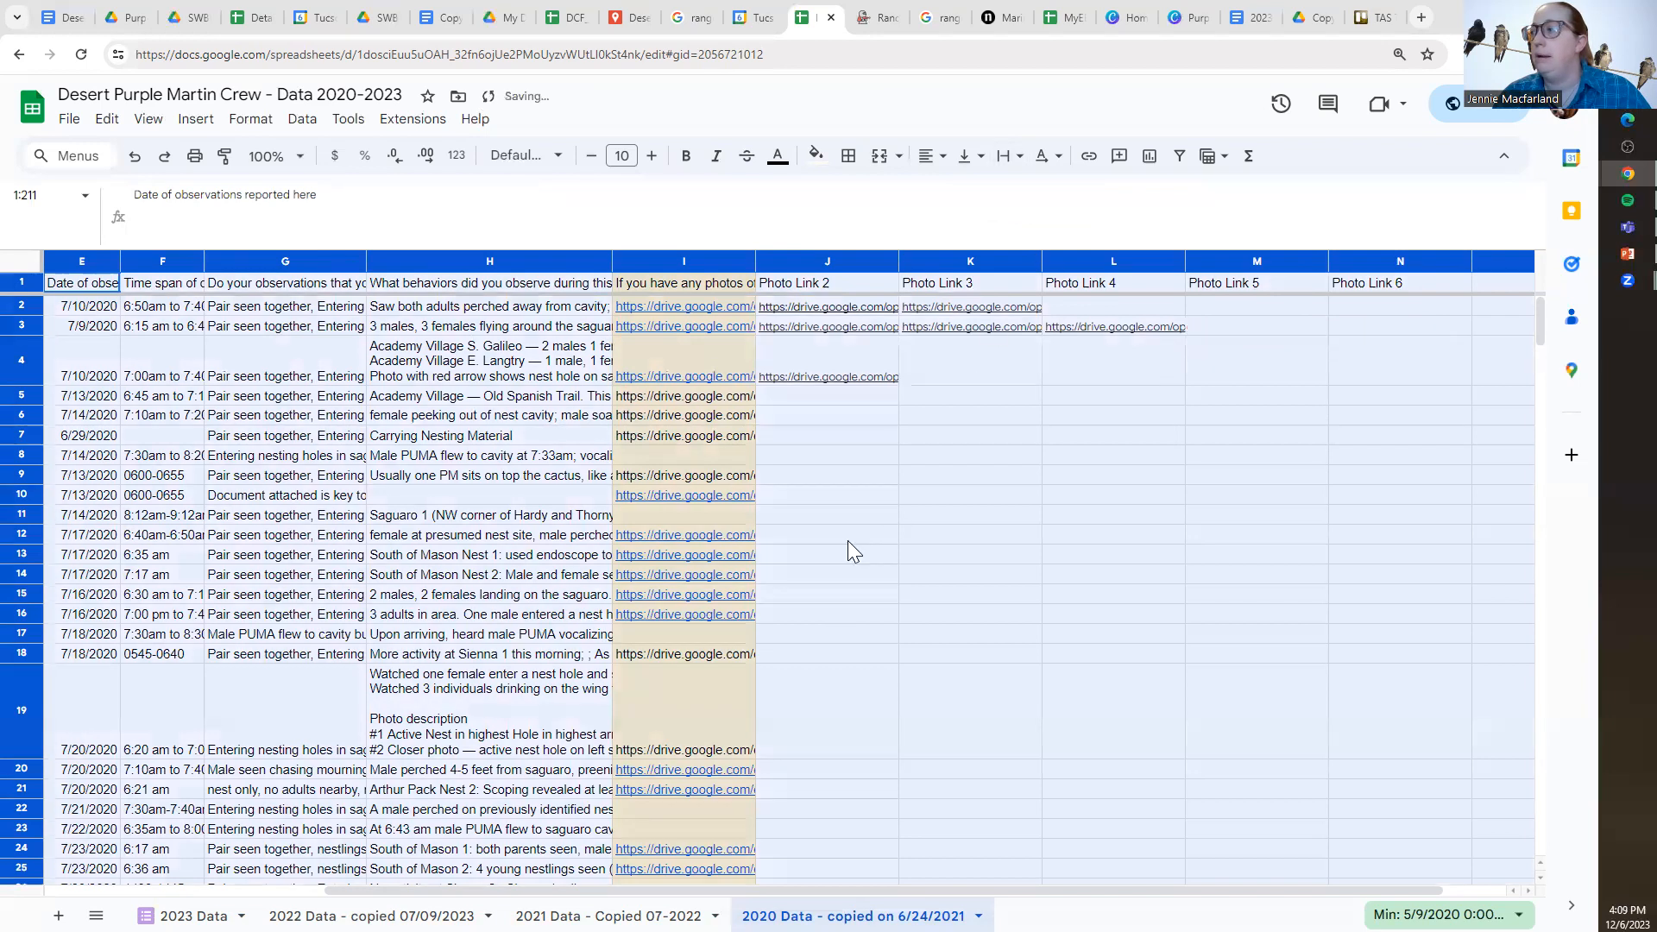
{"action": "left_click", "coordinate": [854, 495]}
Preview the separated photo links in cells J4 and J3 and look over the following rows of the 2020 sheet.
{"action": "mouse_move", "coordinate": [905, 386]}
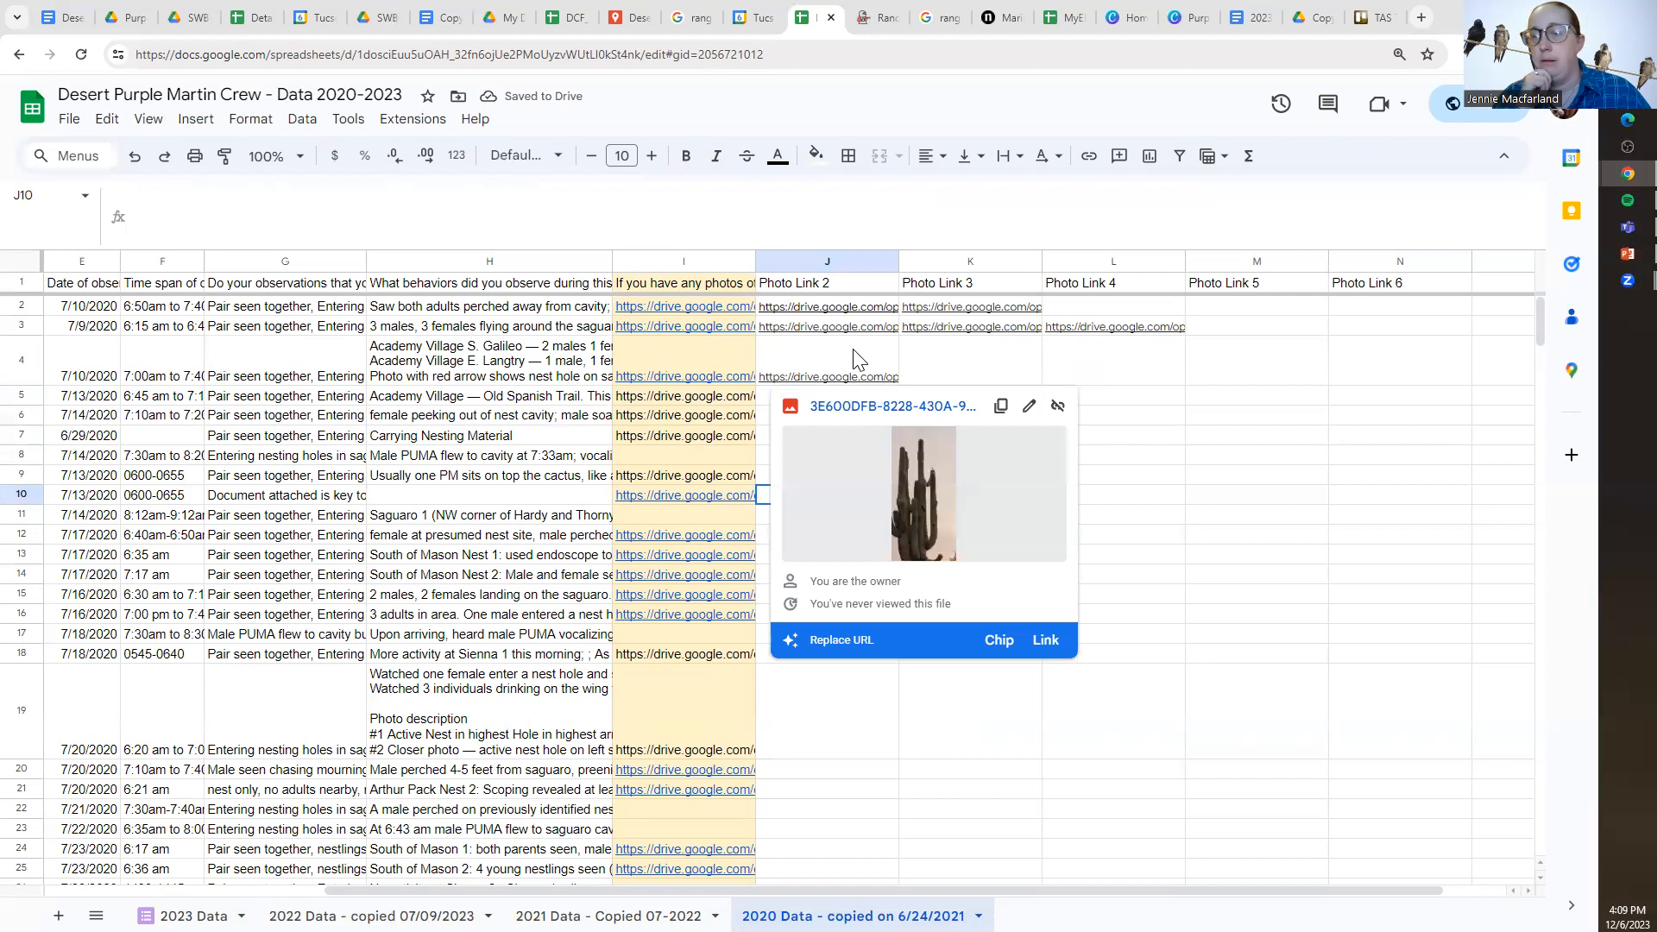
{"action": "left_click", "coordinate": [1141, 721]}
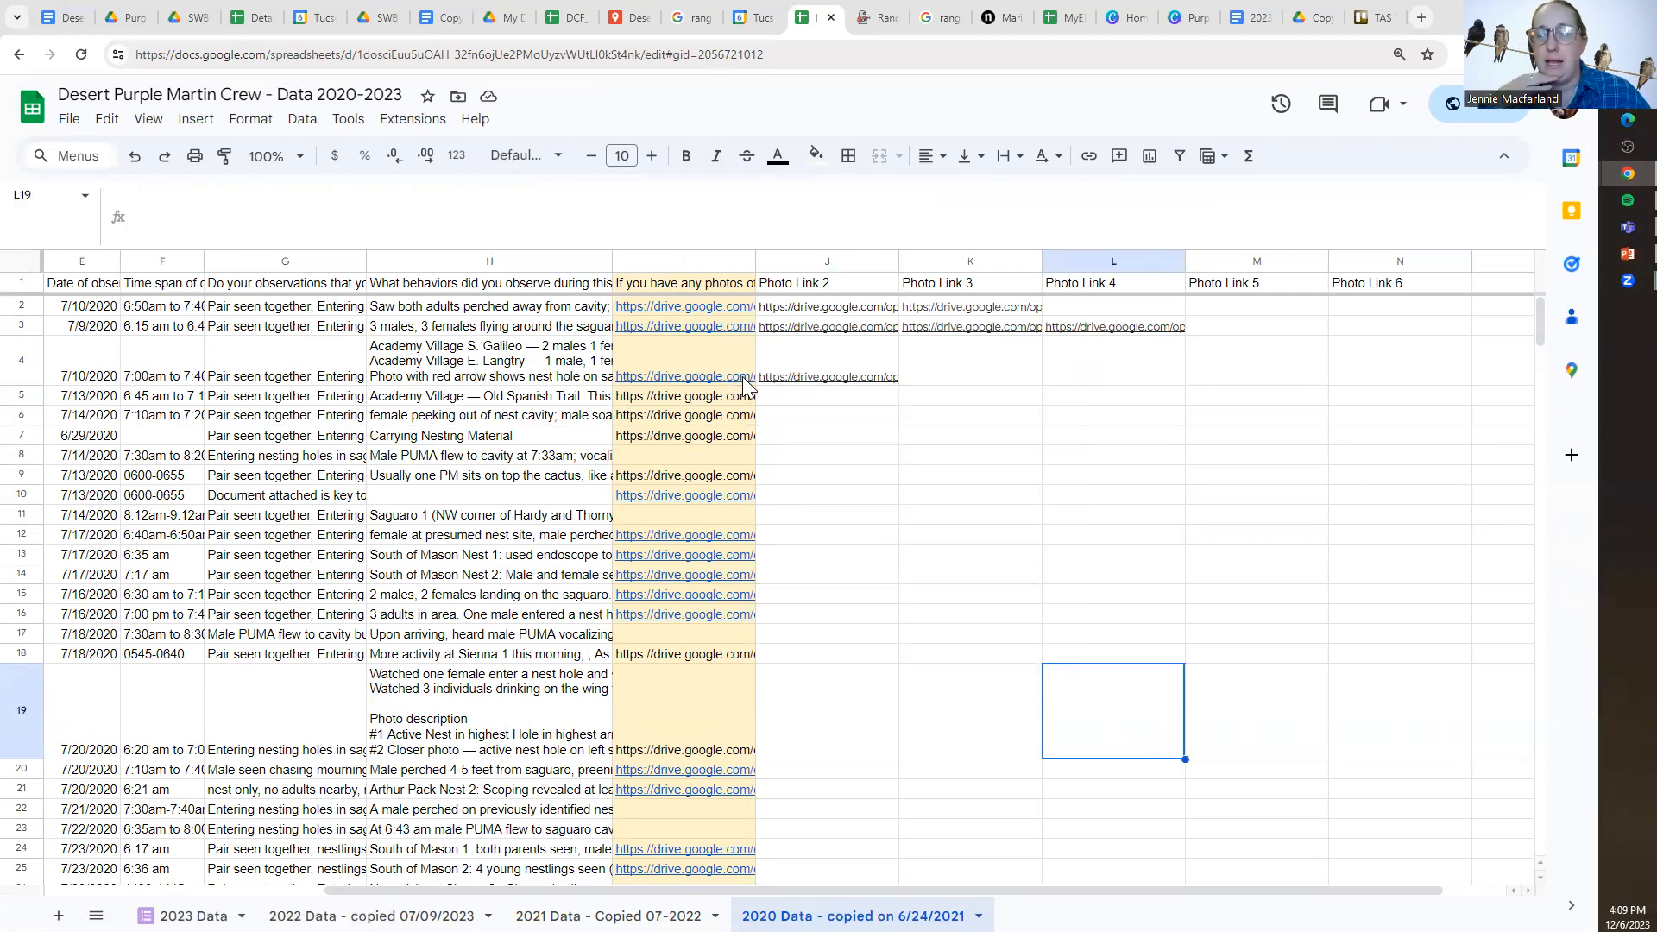
{"action": "mouse_move", "coordinate": [790, 352]}
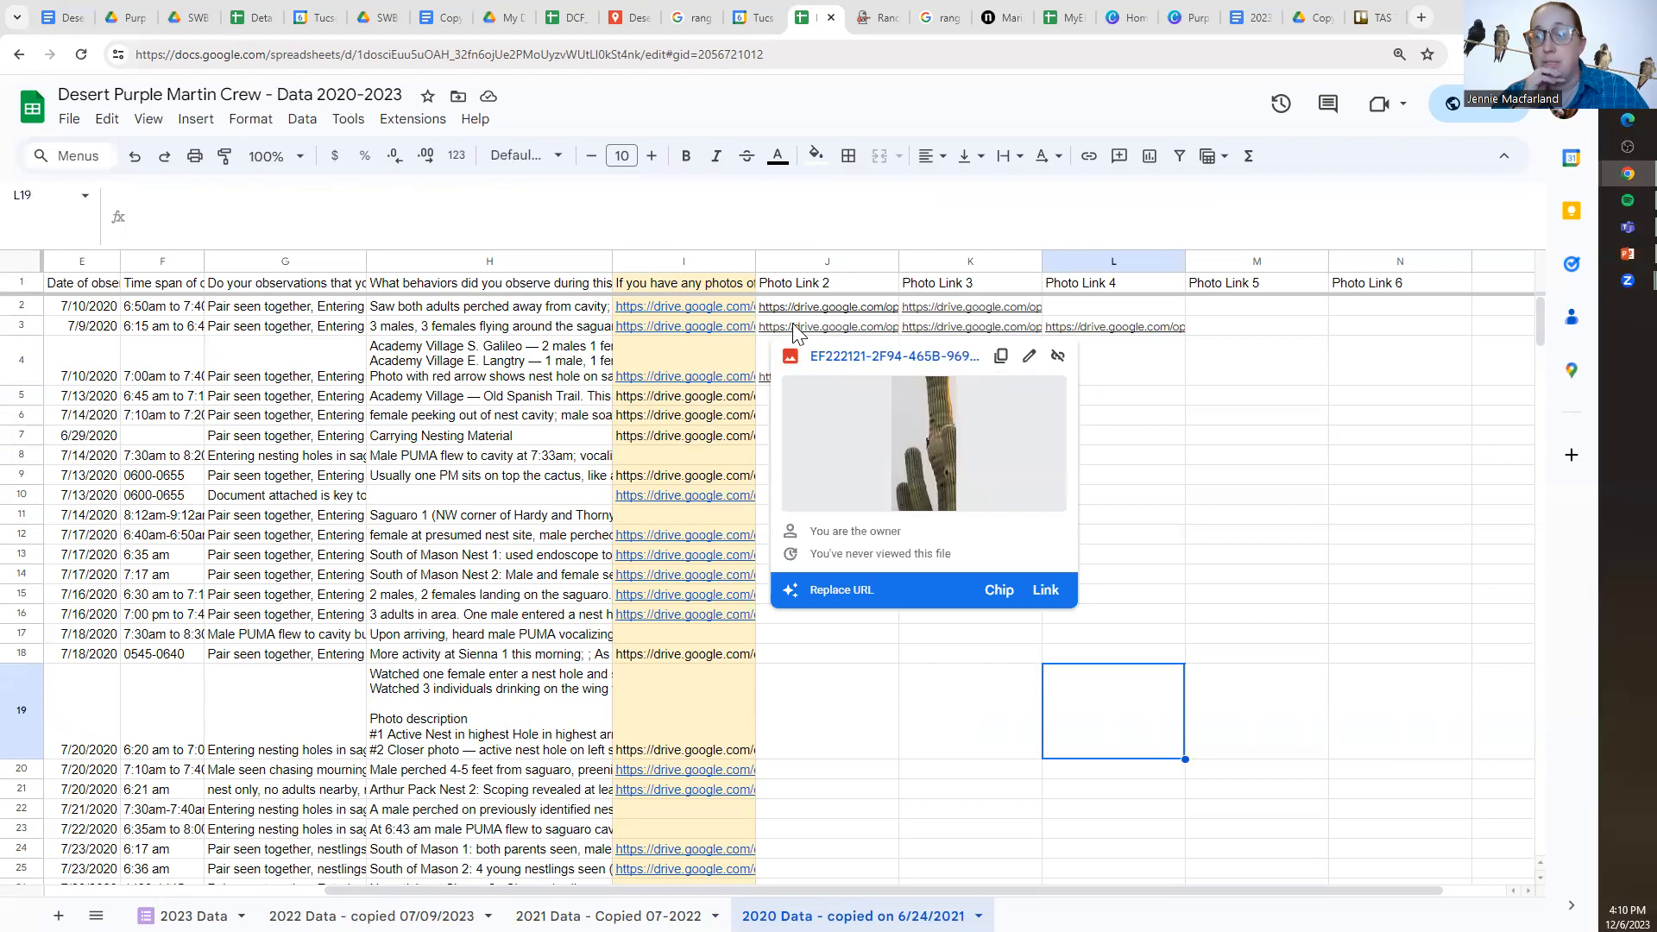
{"action": "left_click", "coordinate": [835, 694]}
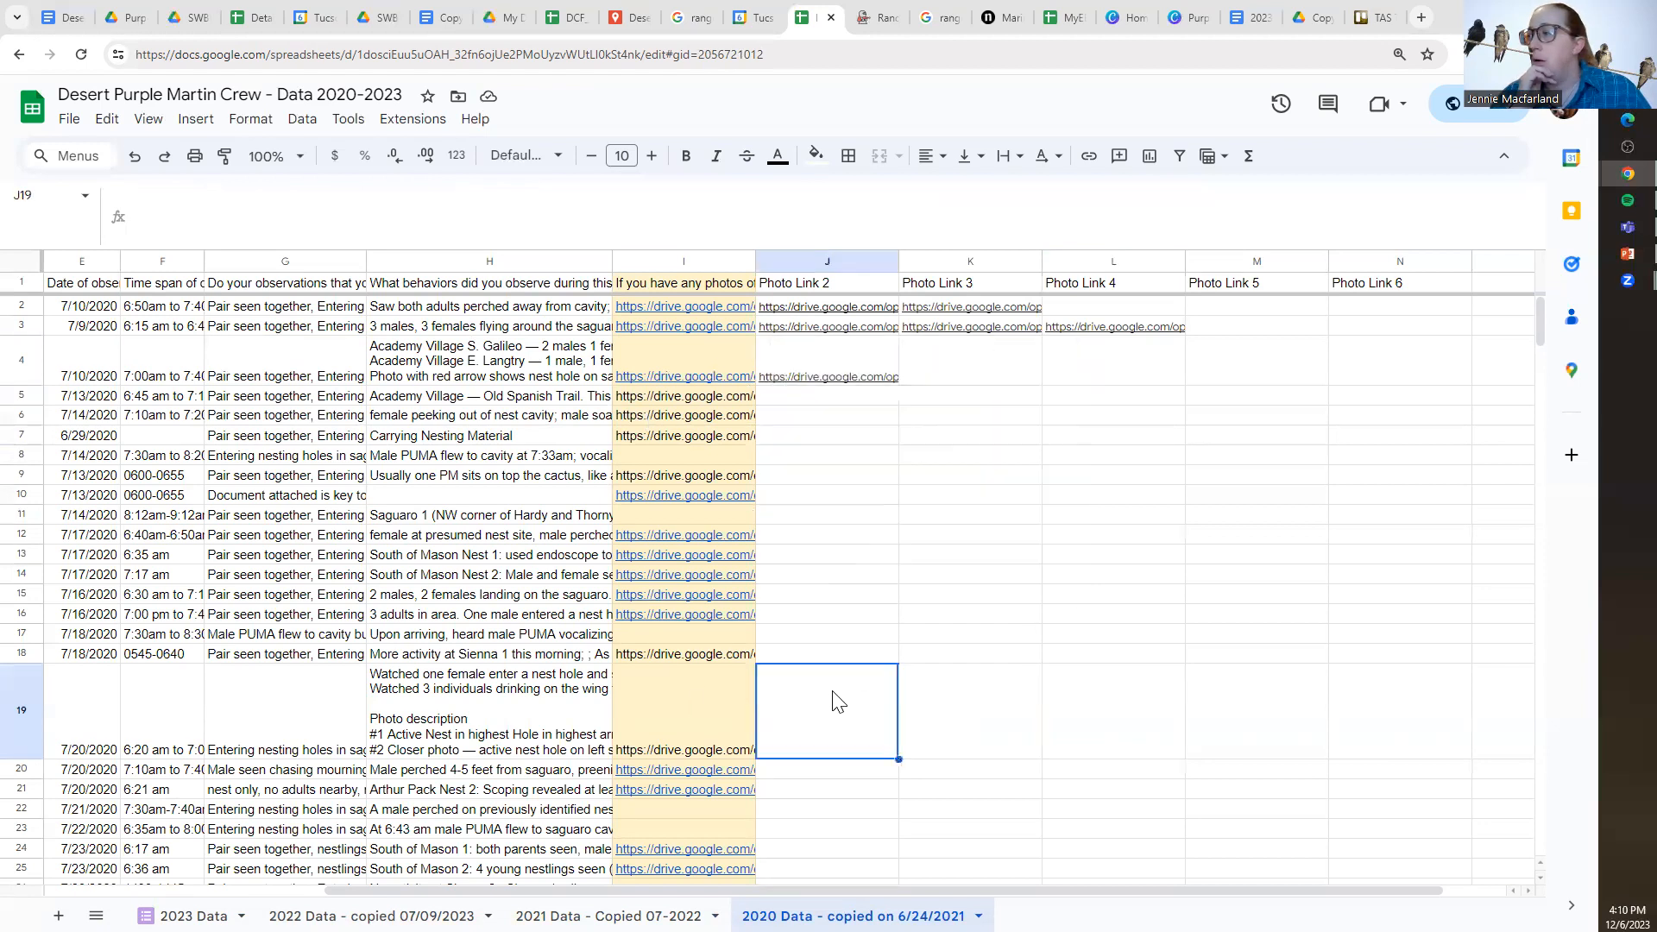
{"action": "scroll", "coordinate": [863, 512], "scroll_direction": "down", "scroll_amount": 1}
{"action": "scroll", "coordinate": [863, 512], "scroll_direction": "down", "scroll_amount": 3}
{"action": "scroll", "coordinate": [863, 518], "scroll_direction": "up", "scroll_amount": 4}
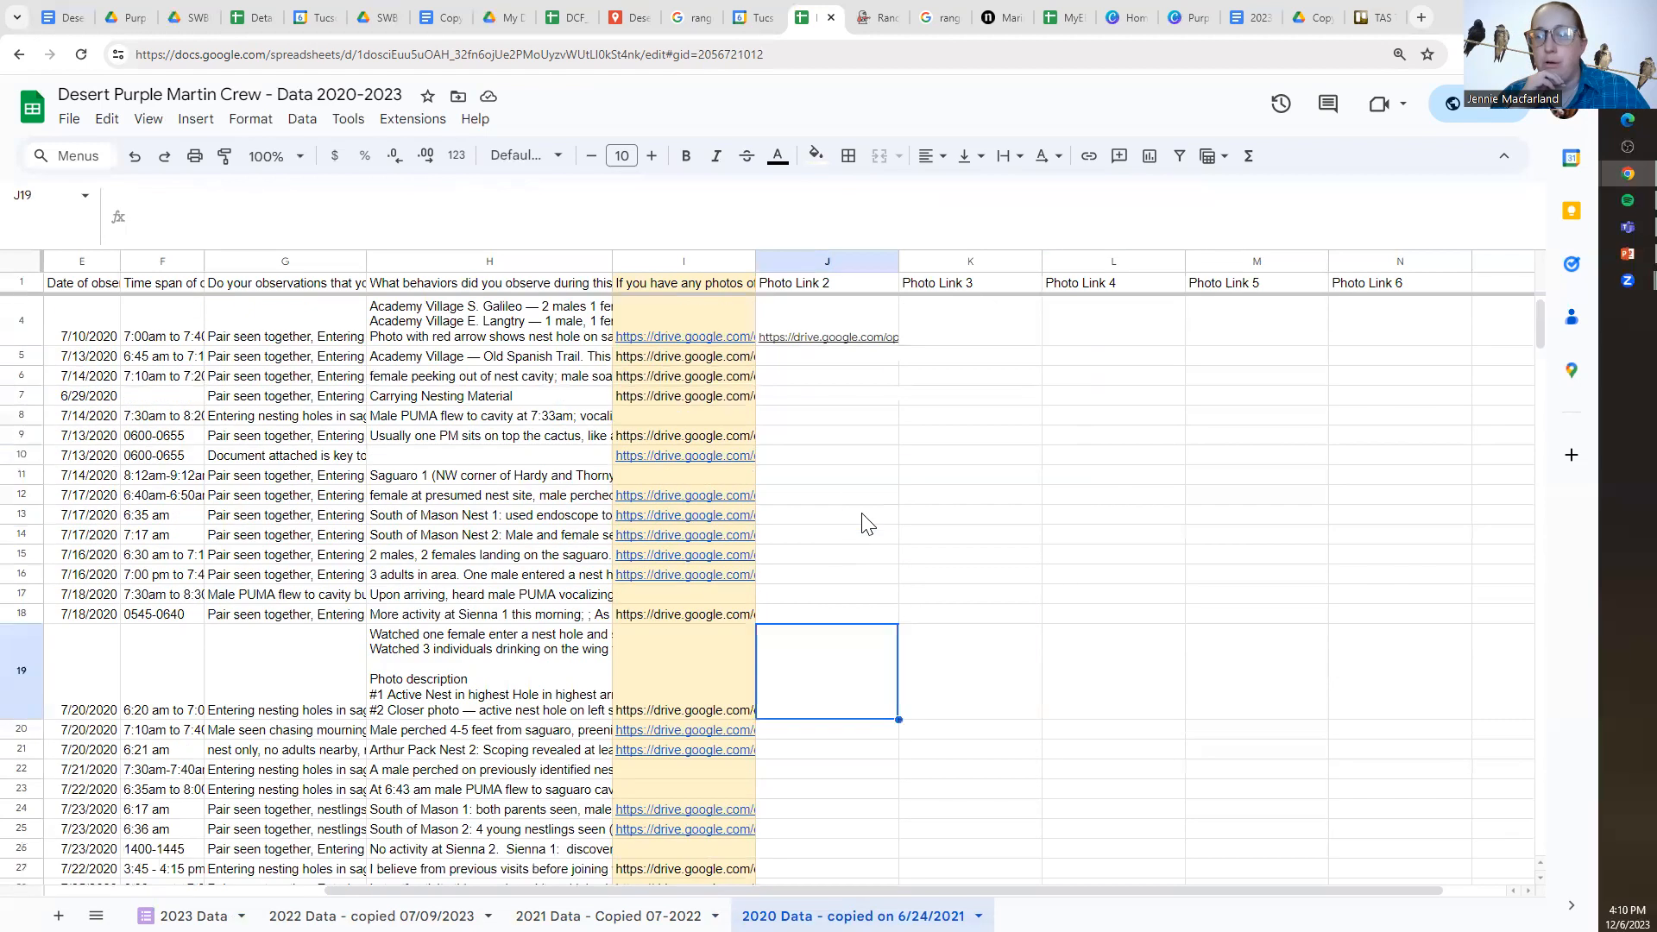